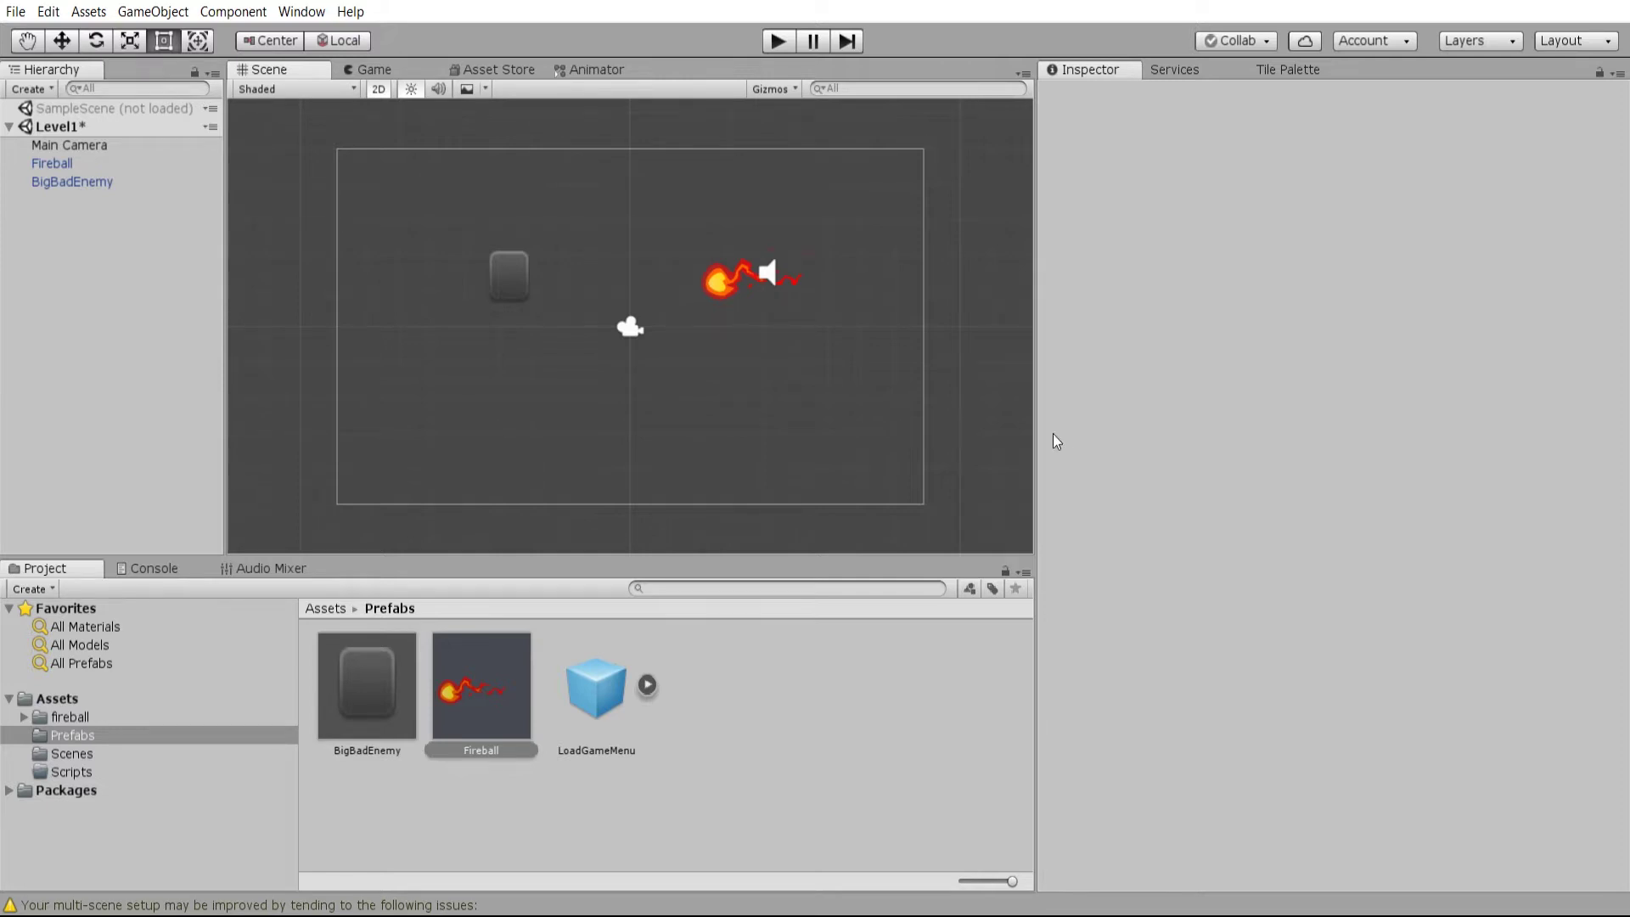
- Widen the Scene view by moving its divider with the Inspector to the right
{"action": "left_click_drag", "start_coordinate": [1036, 440], "coordinate": [1200, 440]}
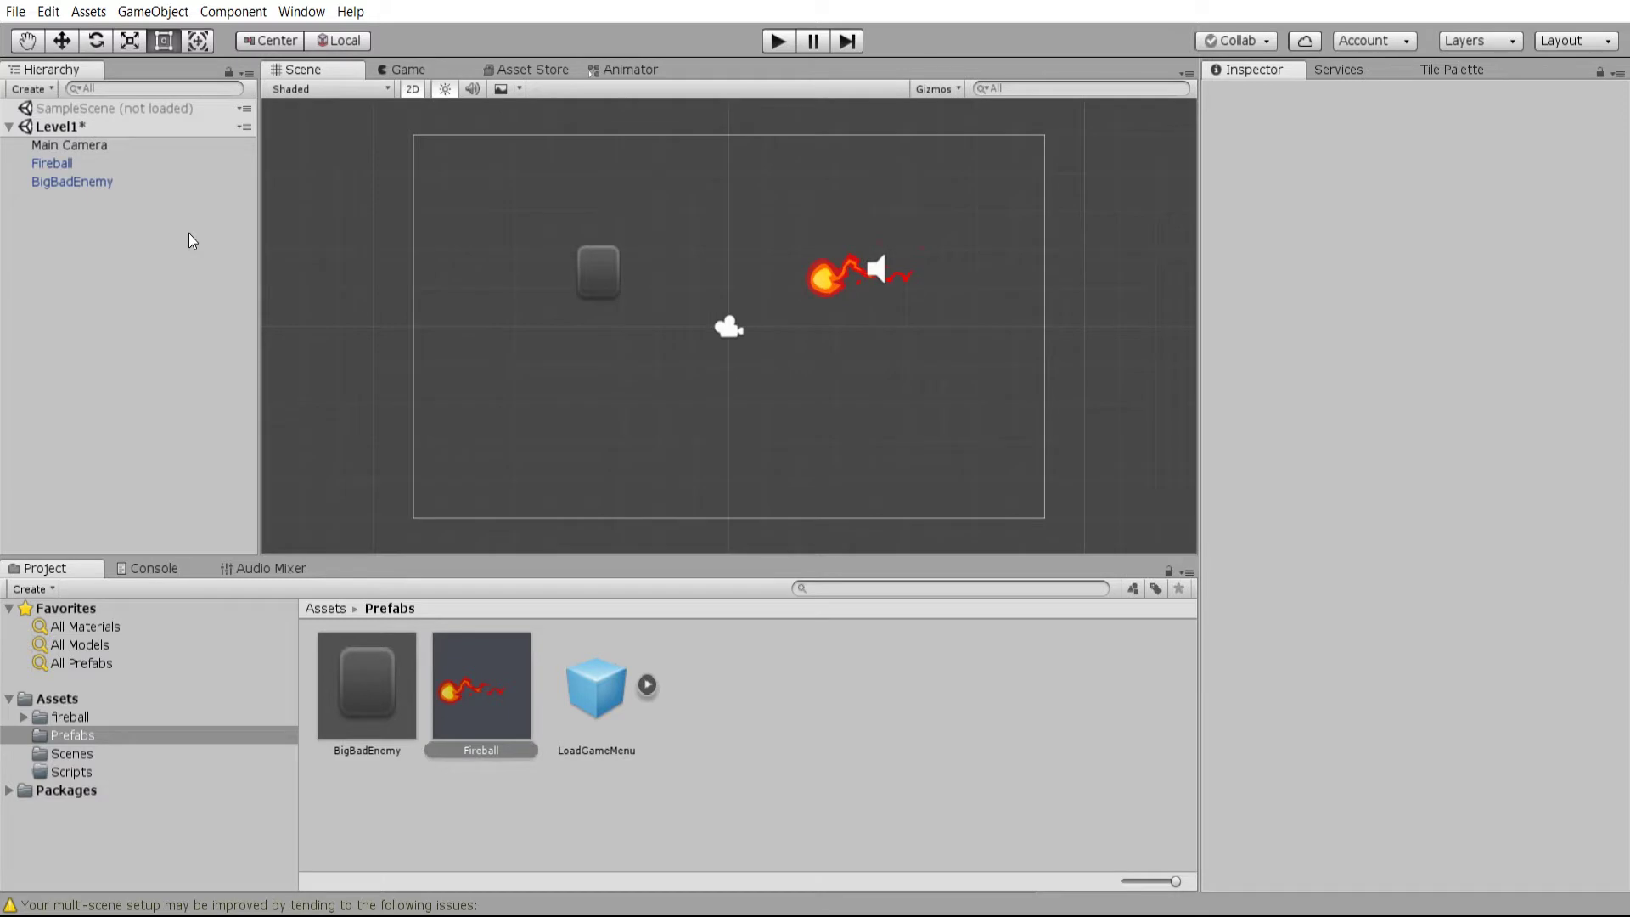
- Add a UI Panel to Level1 from the Hierarchy, creating a Canvas and EventSystem
{"action": "right_click", "coordinate": [189, 232]}
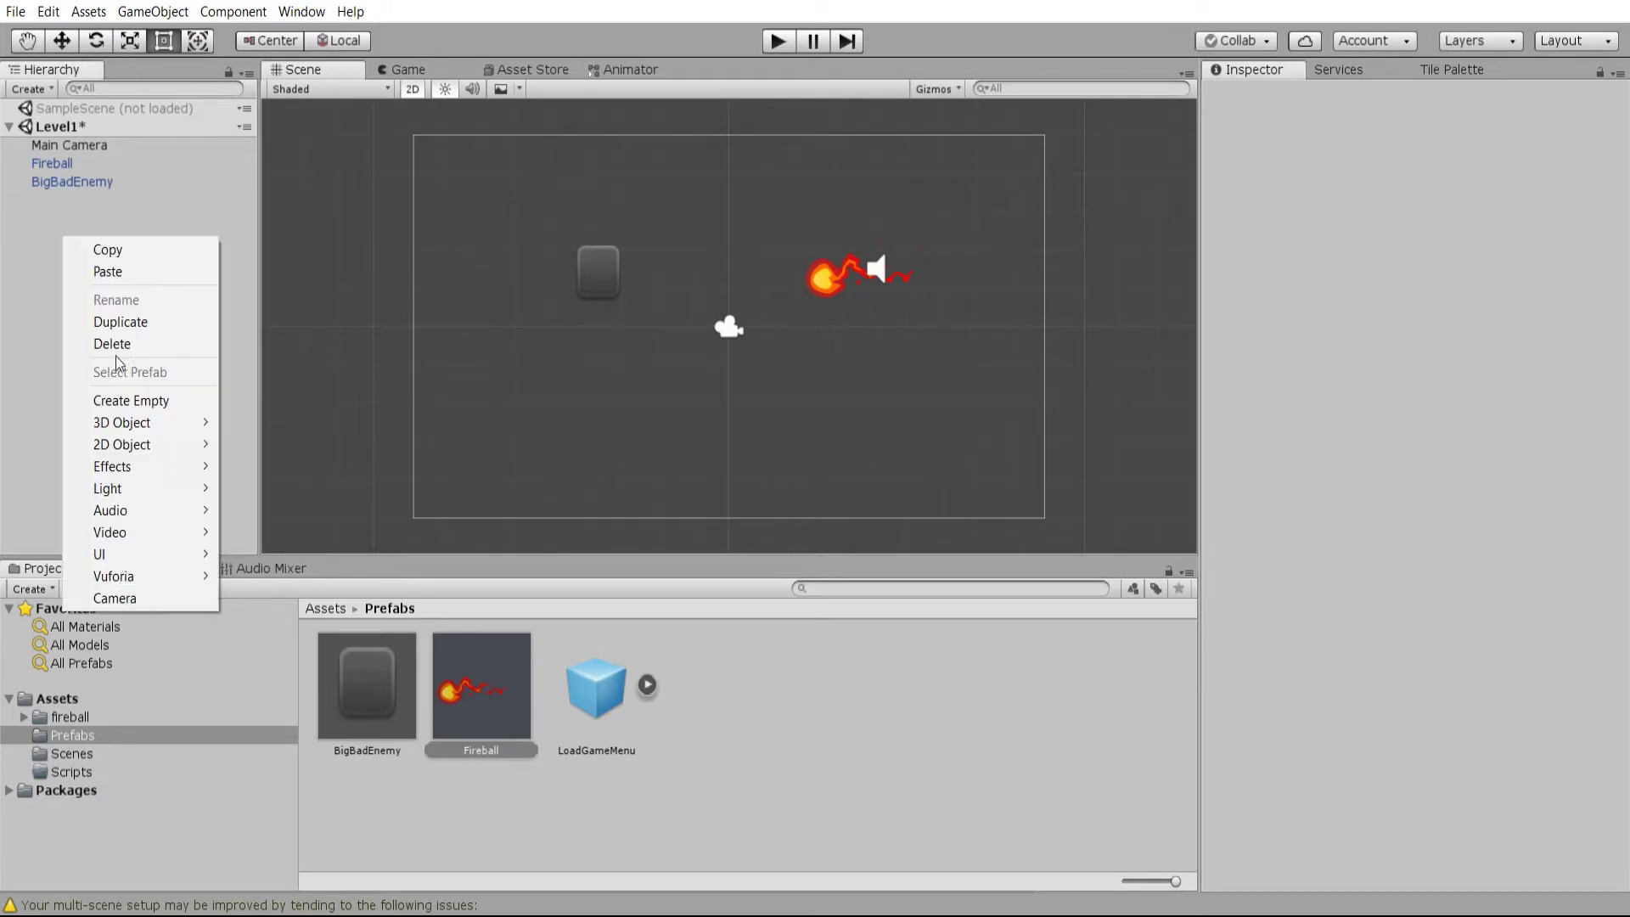
{"action": "mouse_move", "coordinate": [115, 556]}
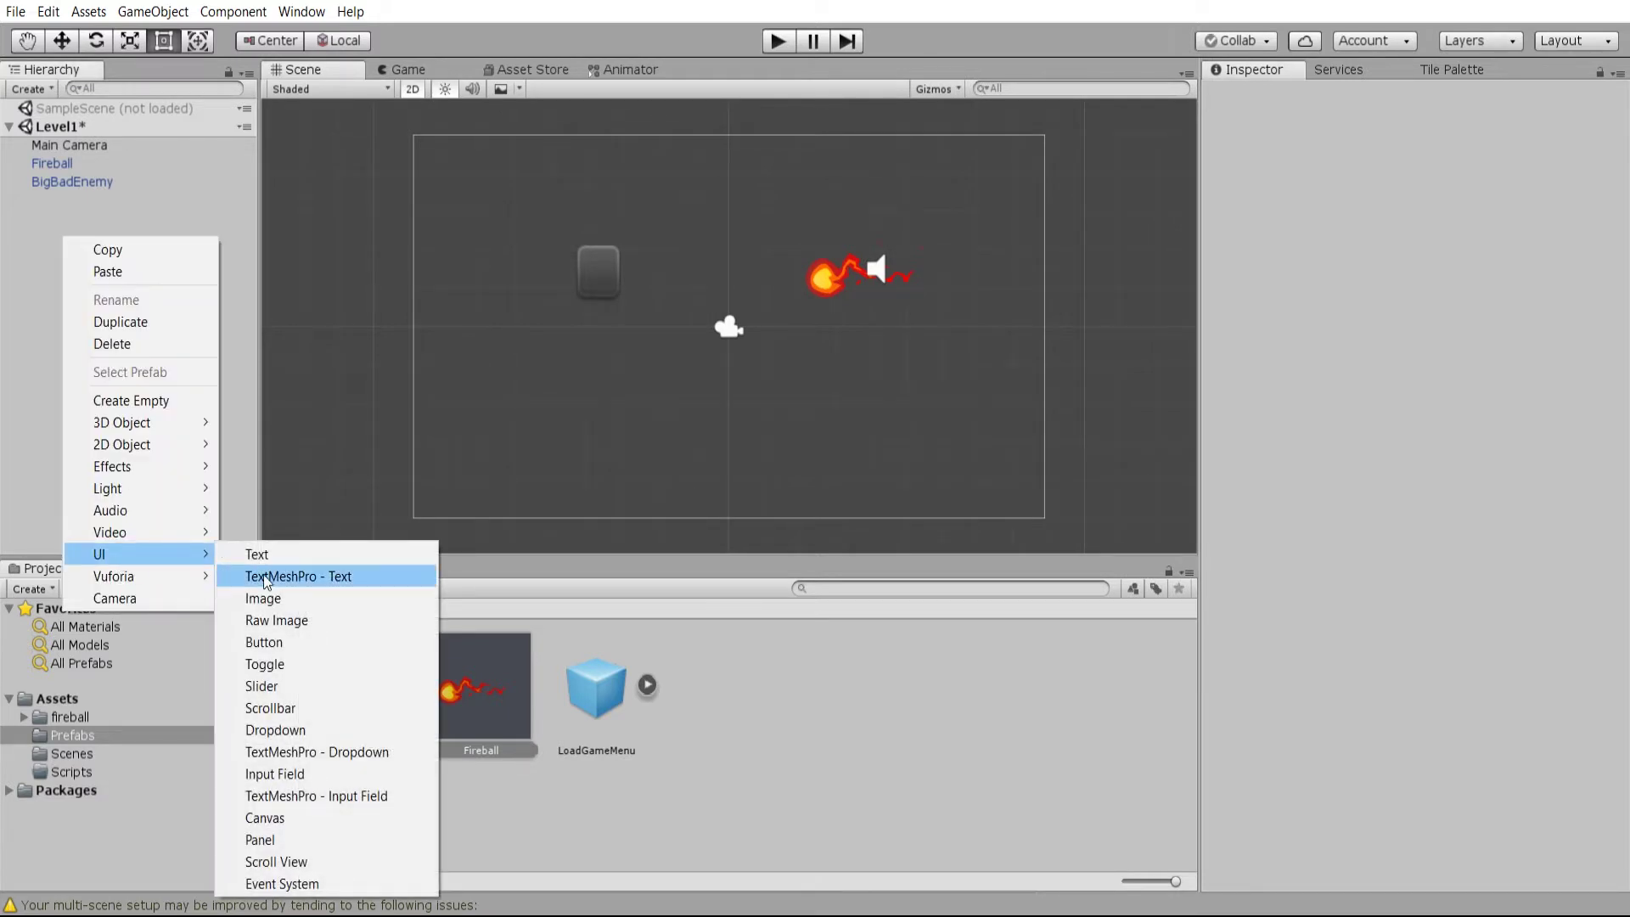
{"action": "left_click", "coordinate": [297, 843]}
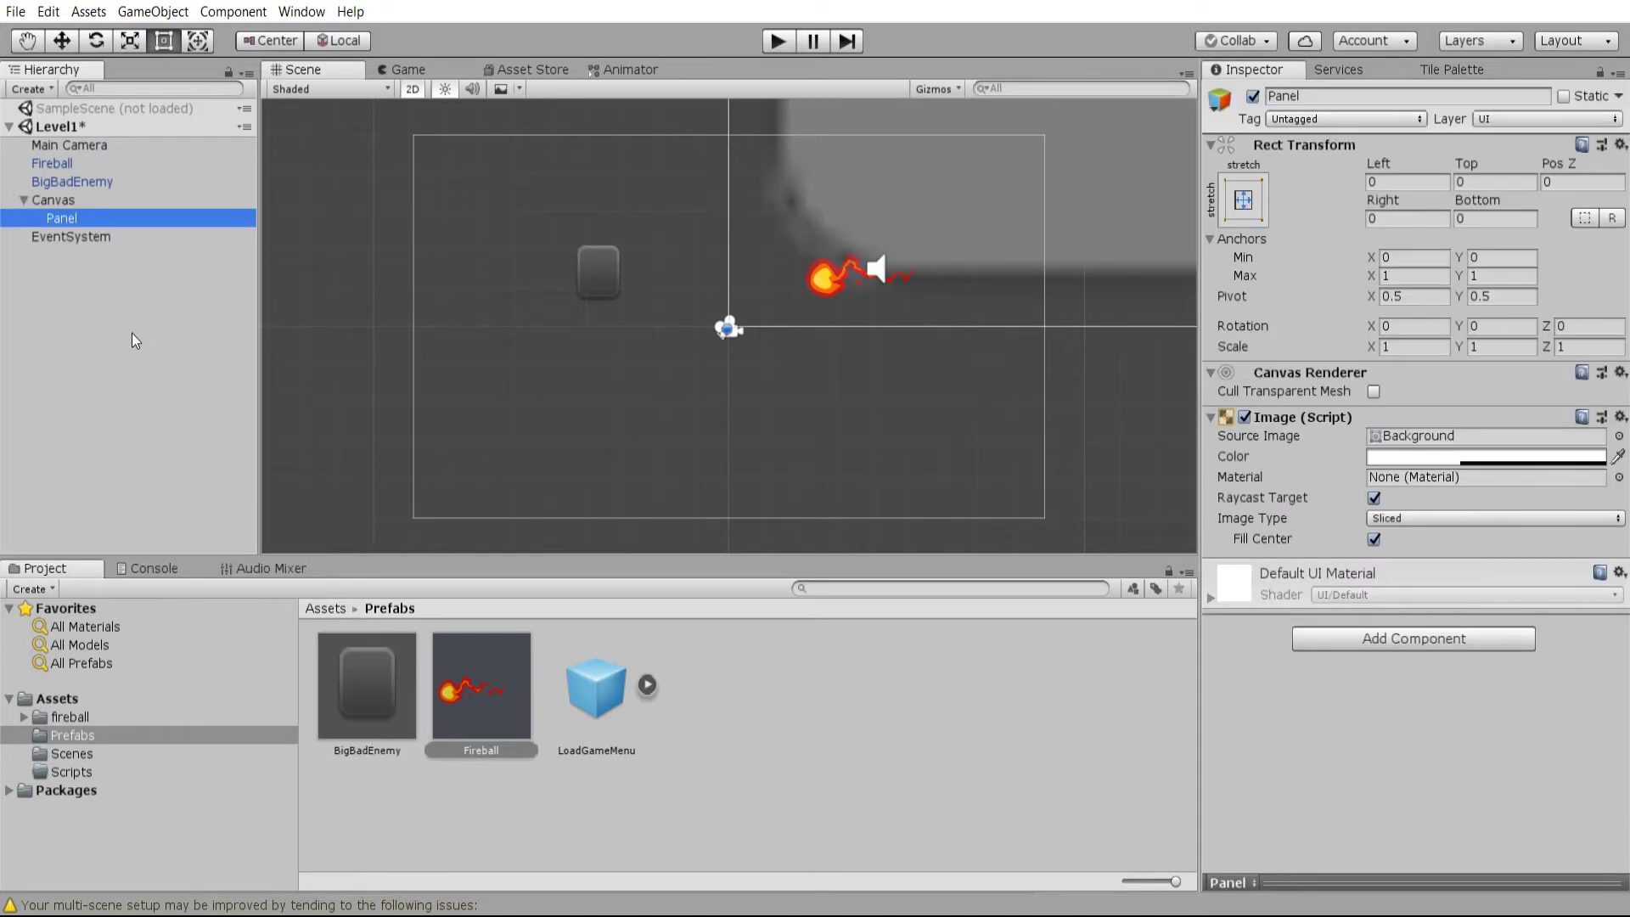
- Zoom and pan the Scene view to frame the canvas, then reselect the new Panel
{"action": "scroll", "coordinate": [1019, 238], "scroll_direction": "down", "scroll_amount": 10}
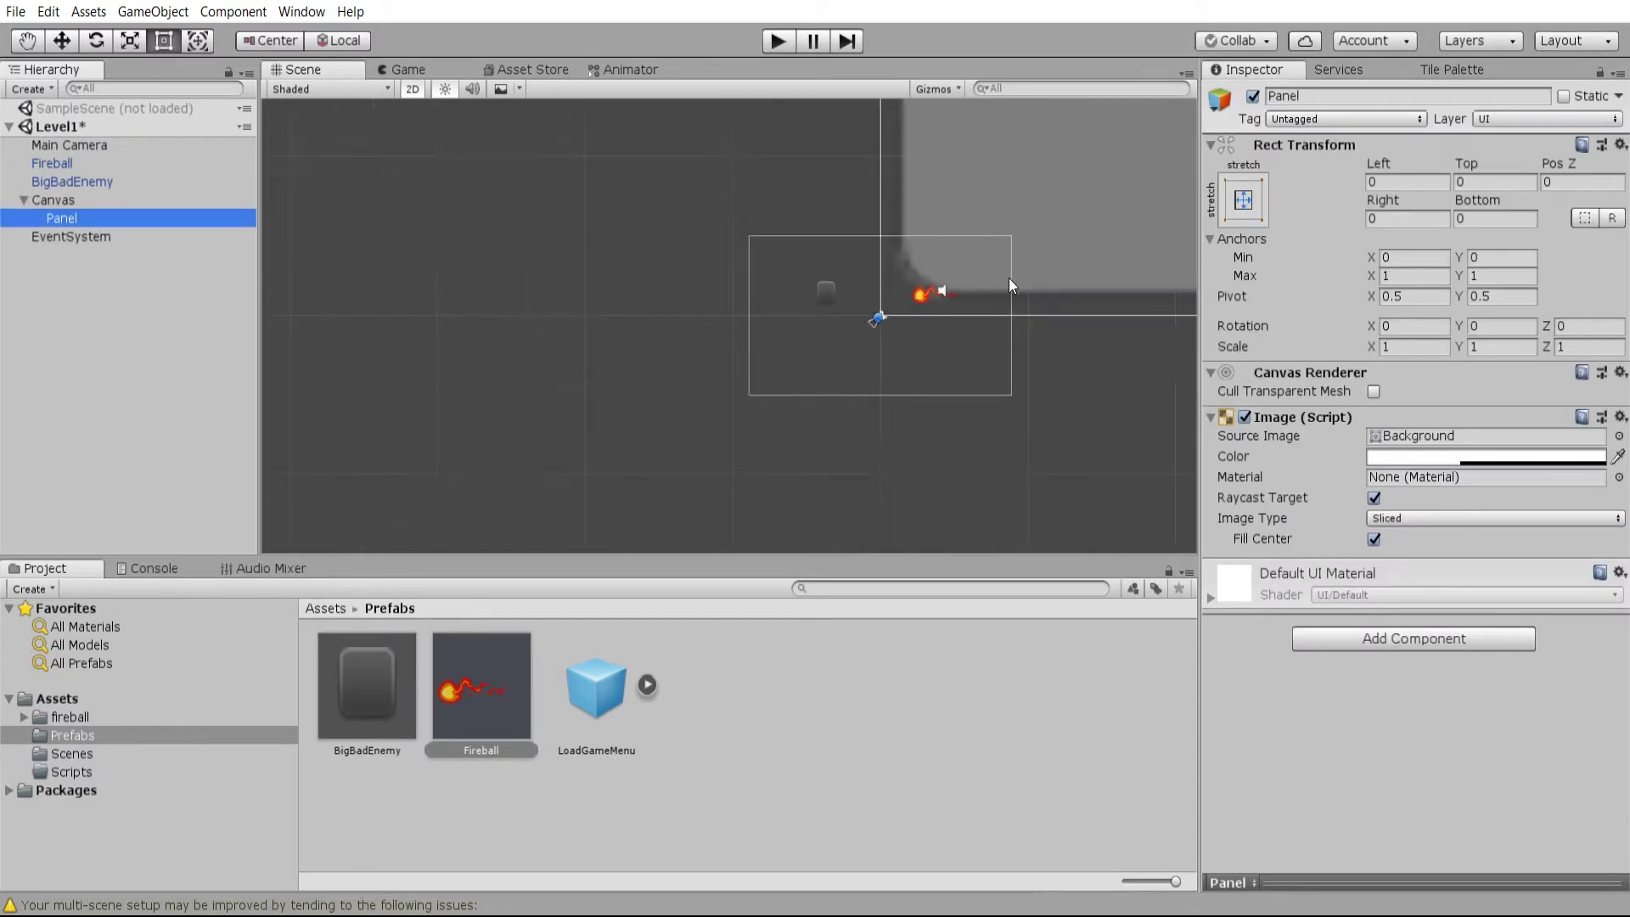
{"action": "middle_click_drag", "start_coordinate": [1021, 233], "coordinate": [636, 424]}
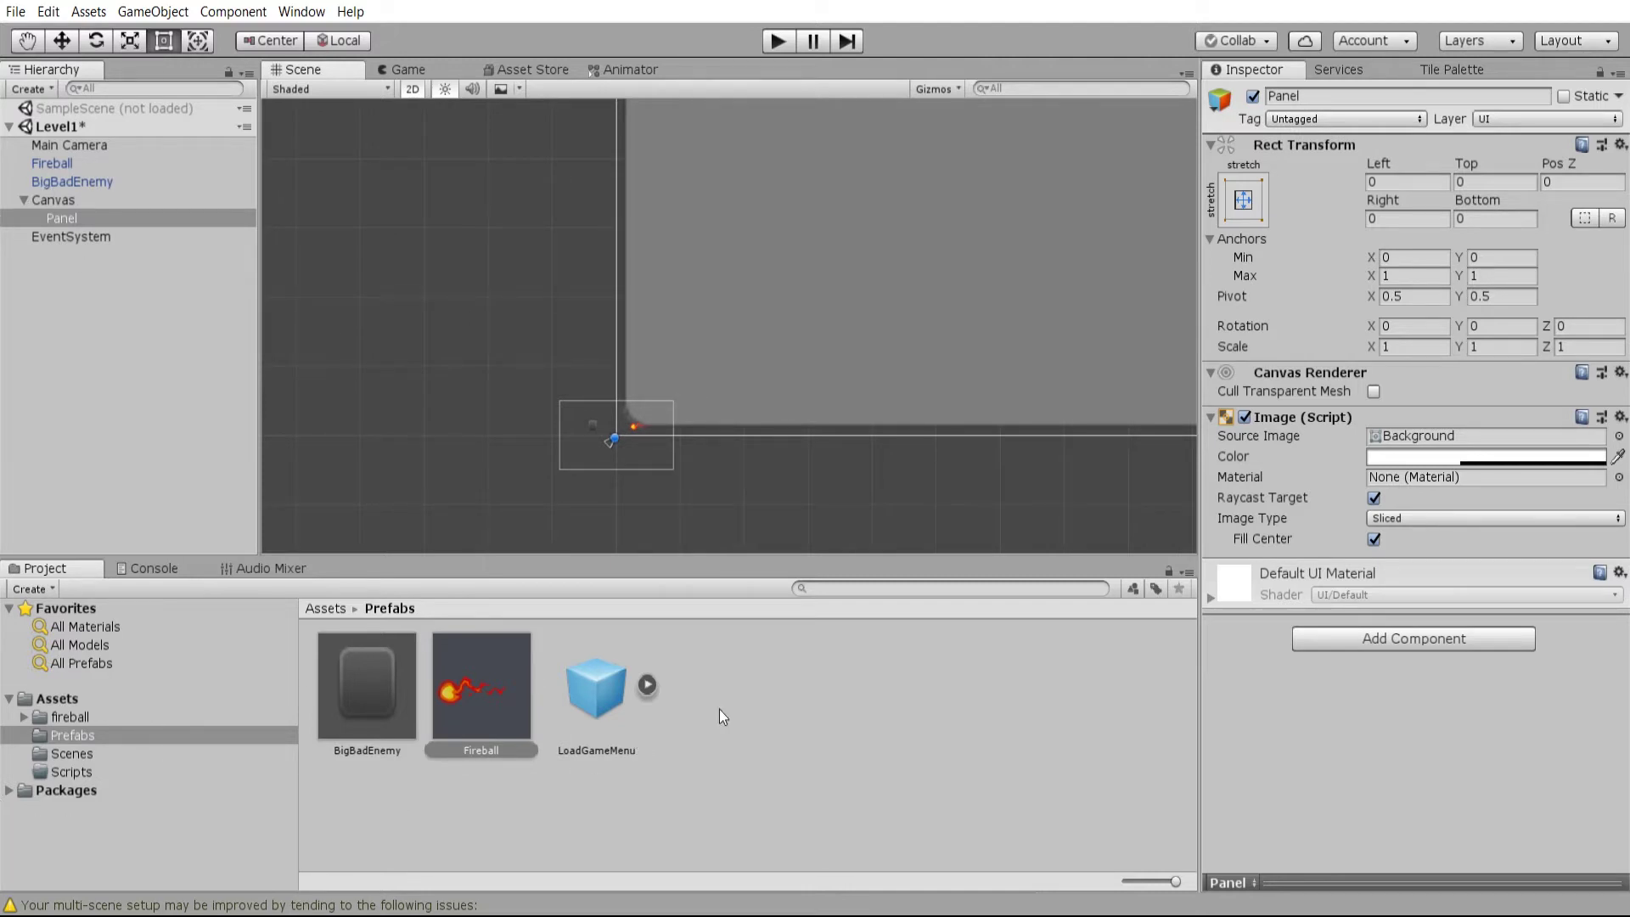
{"action": "scroll", "coordinate": [985, 192], "scroll_direction": "up", "scroll_amount": 5}
{"action": "scroll", "coordinate": [547, 425], "scroll_direction": "down", "scroll_amount": 2}
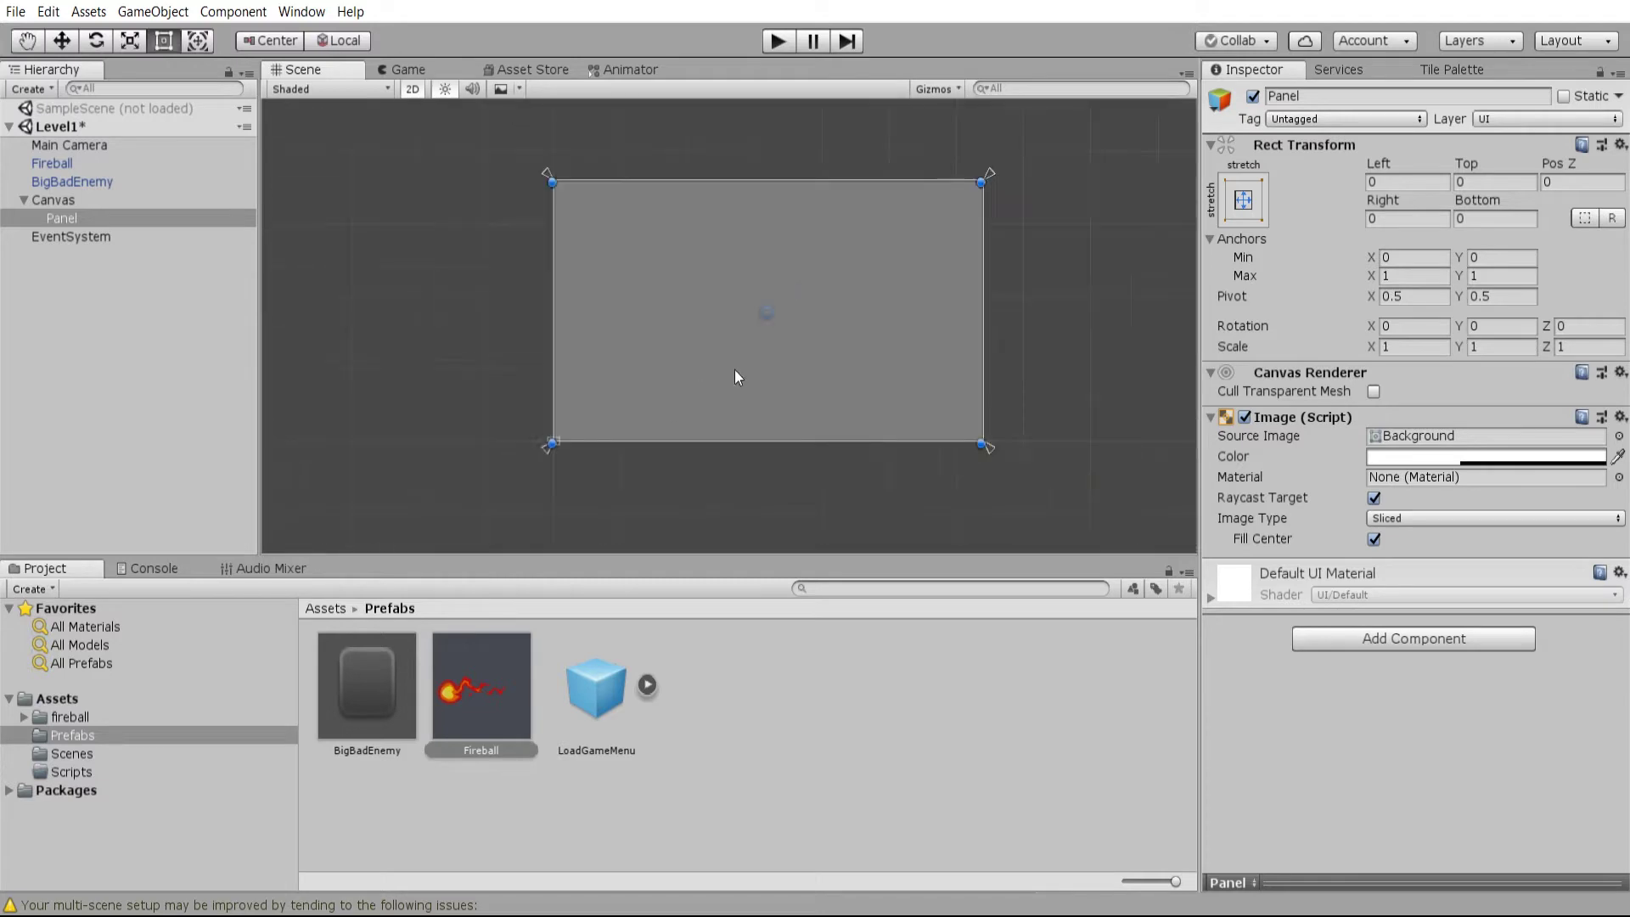
{"action": "double_click", "coordinate": [84, 200]}
{"action": "left_click", "coordinate": [898, 338]}
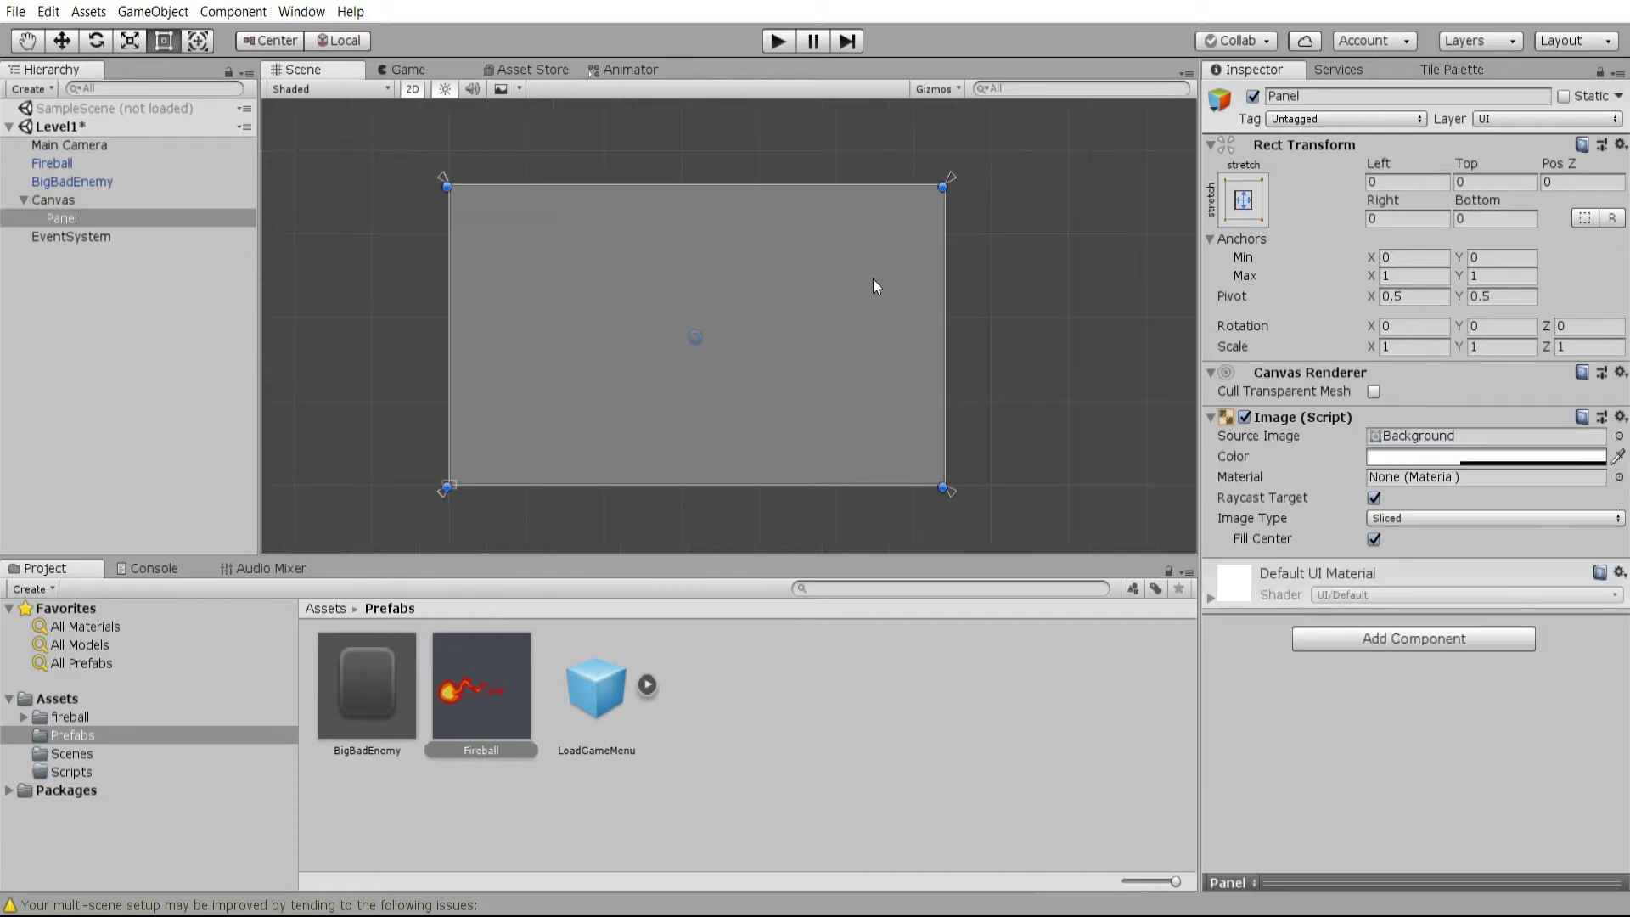
{"action": "scroll", "coordinate": [508, 248], "scroll_direction": "up", "scroll_amount": 2}
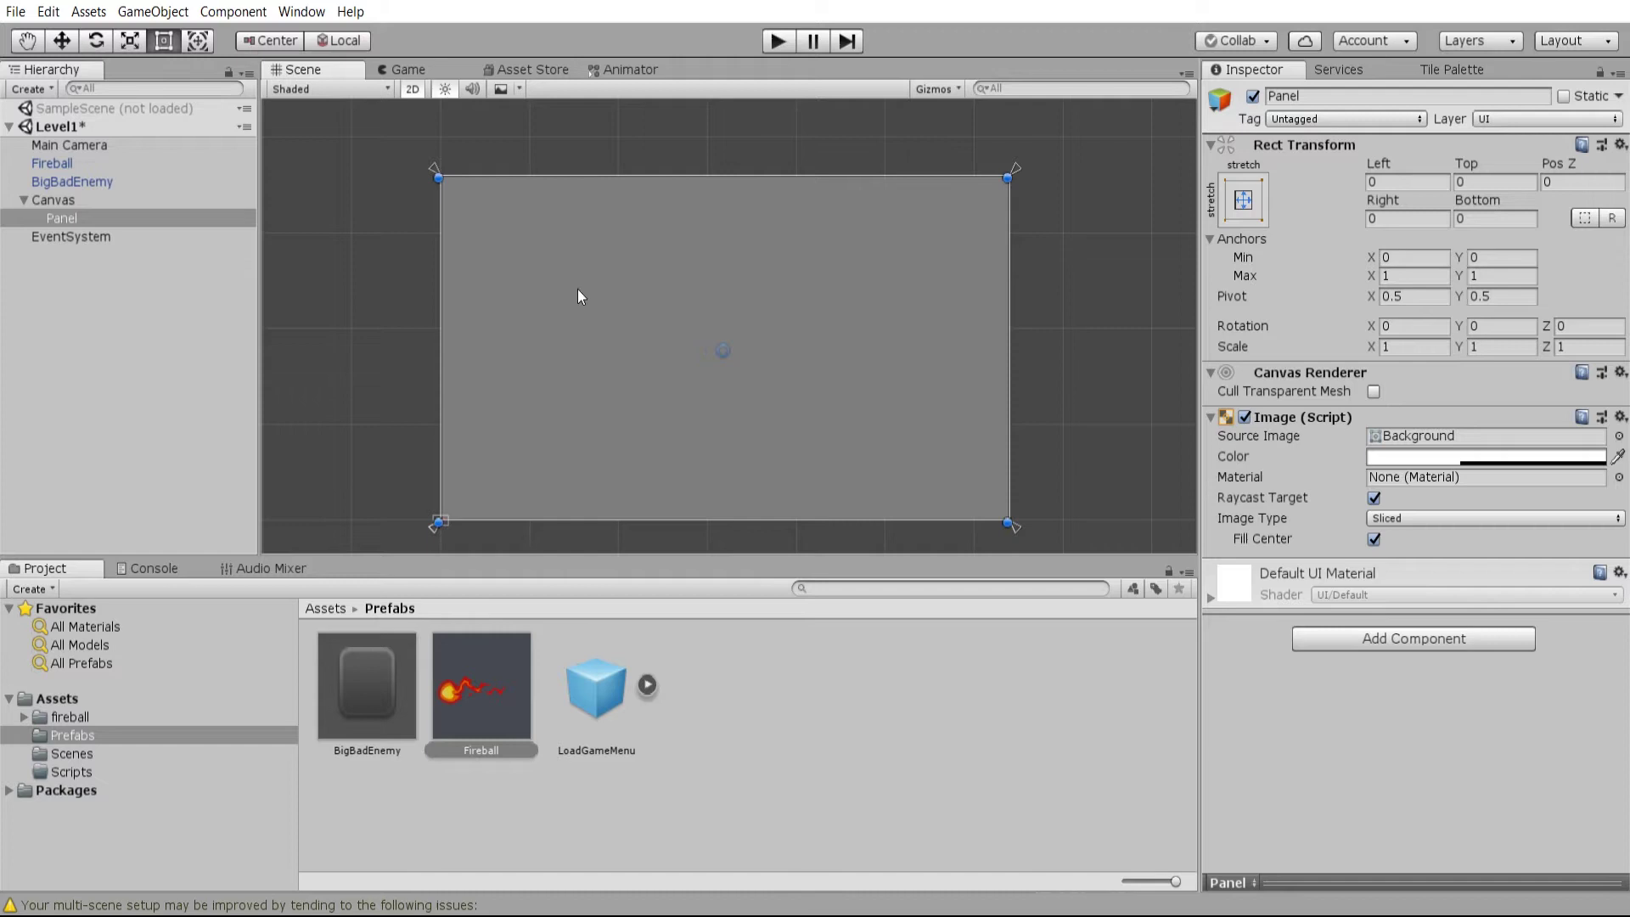
- Set the Panel's Rect Transform Left and Right to 100 and Top and Bottom to 50
{"action": "left_click", "coordinate": [1399, 183]}
{"action": "type", "text": "100"}
{"action": "key", "text": "Tab"}
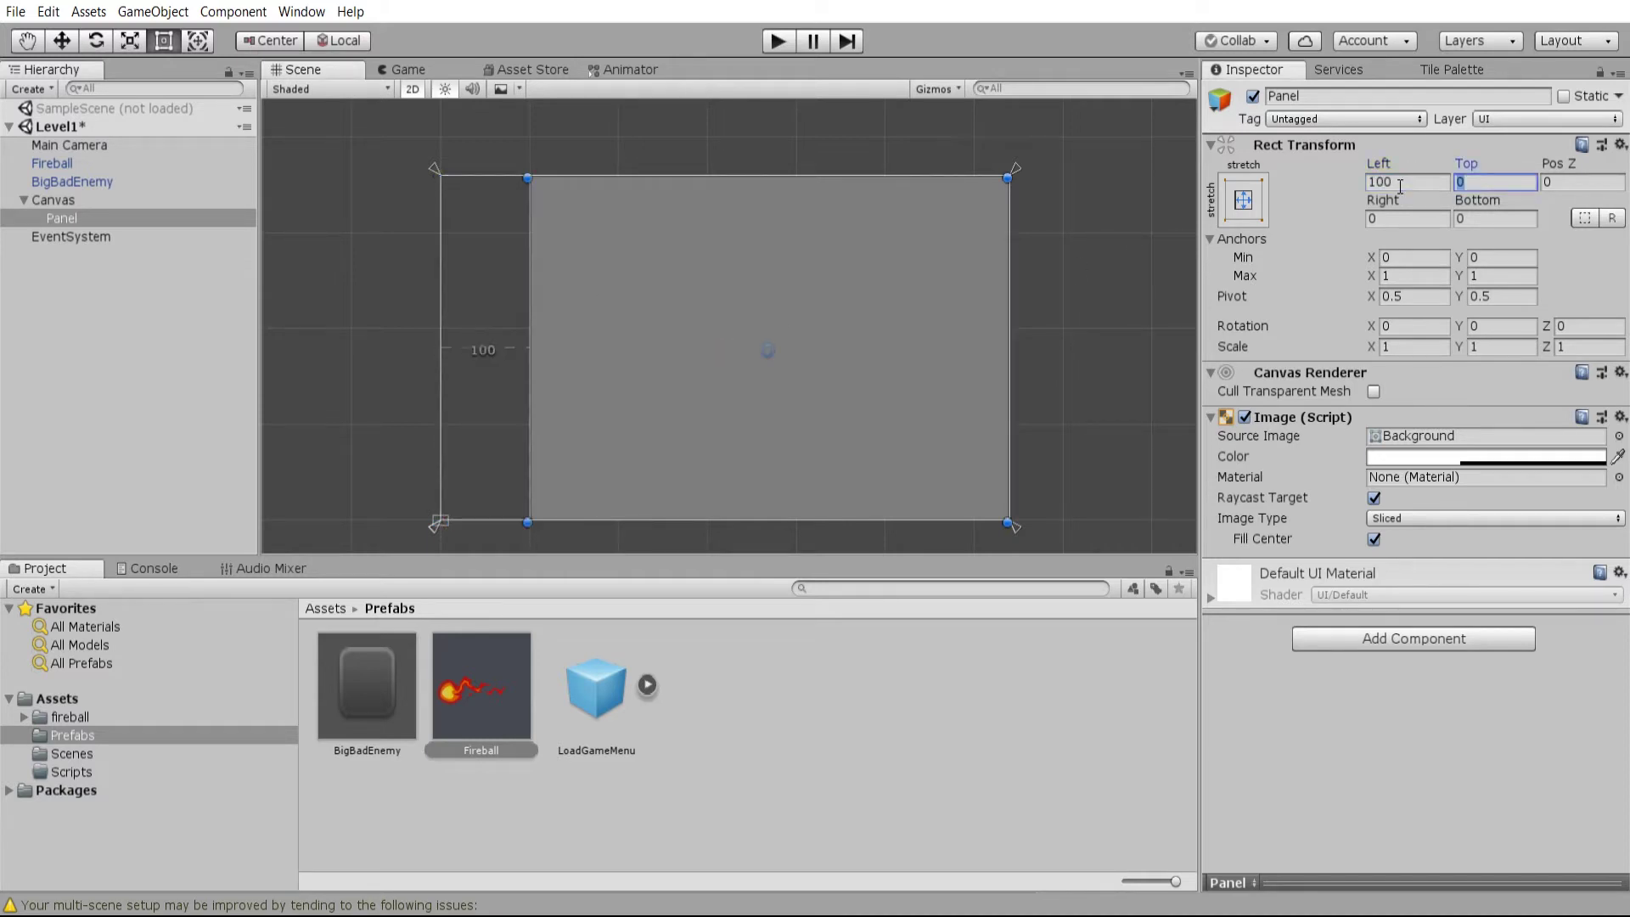
{"action": "type", "text": "100"}
{"action": "key", "text": "Tab"}
{"action": "key", "text": "Tab"}
{"action": "type", "text": "100"}
{"action": "key", "text": "Tab"}
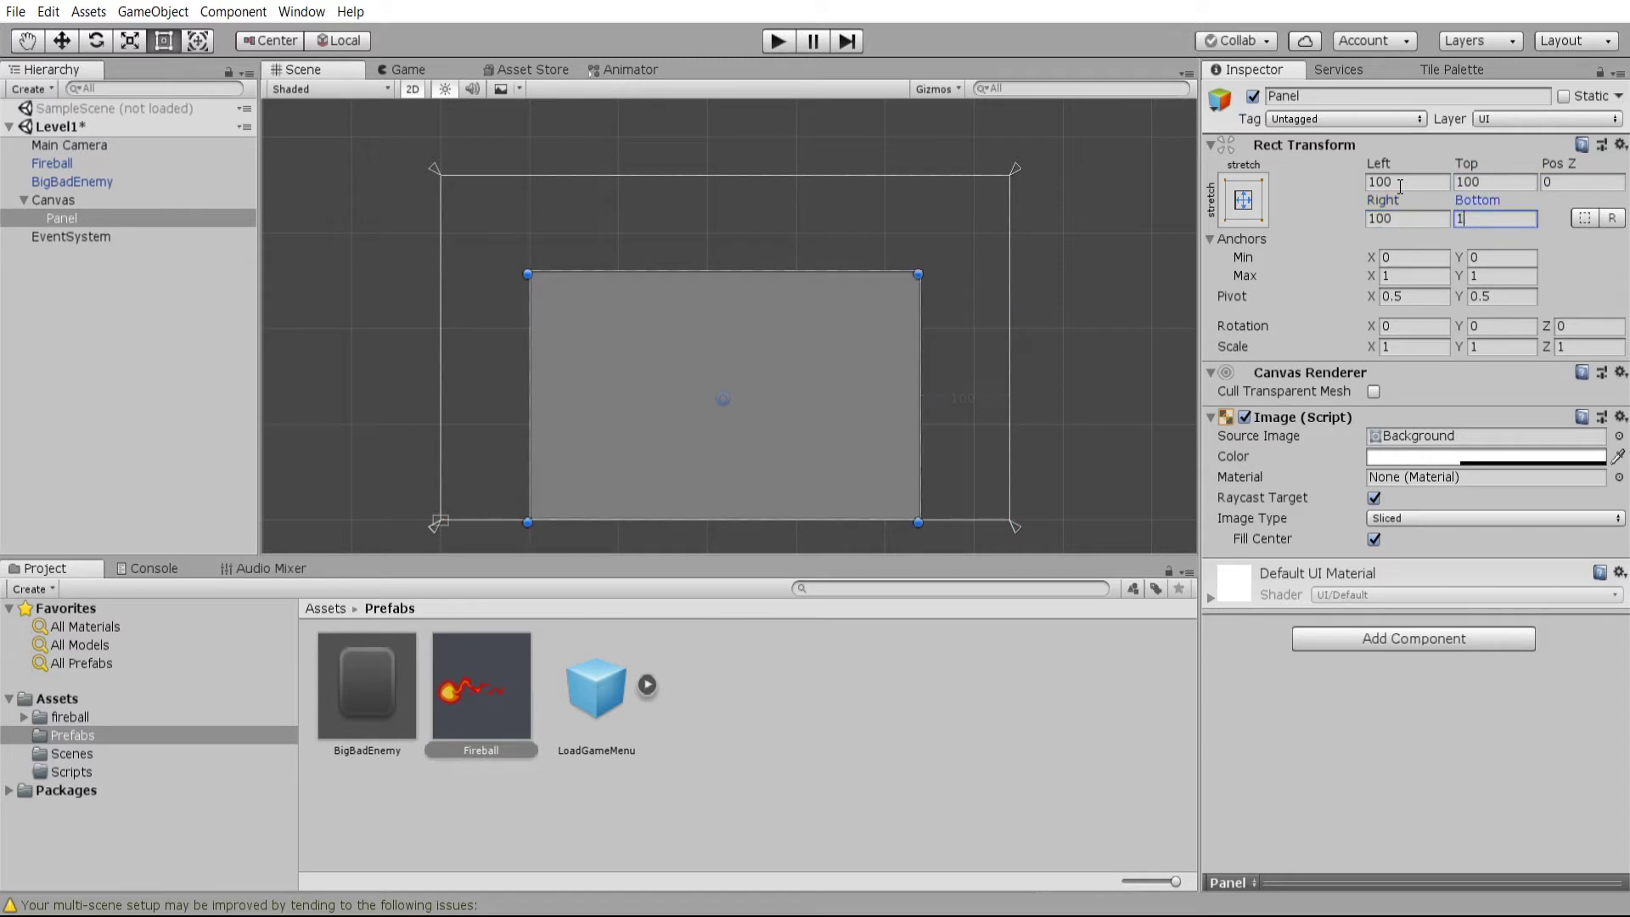
{"action": "type", "text": "100"}
{"action": "left_click", "coordinate": [1494, 183]}
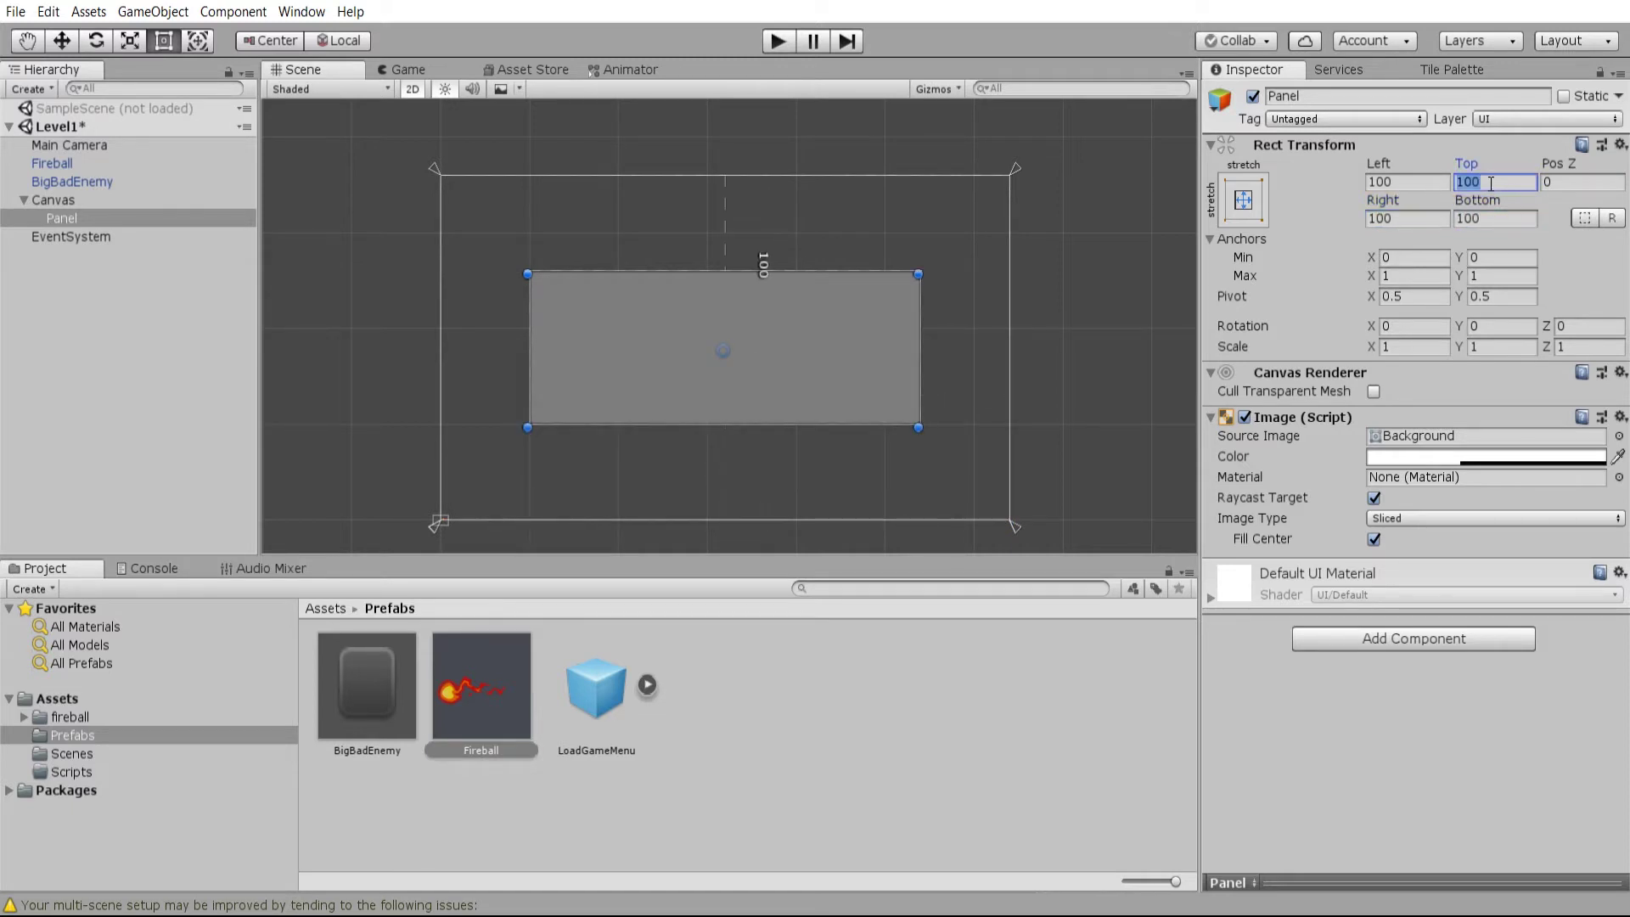
{"action": "type", "text": "050"}
{"action": "left_click", "coordinate": [1499, 212]}
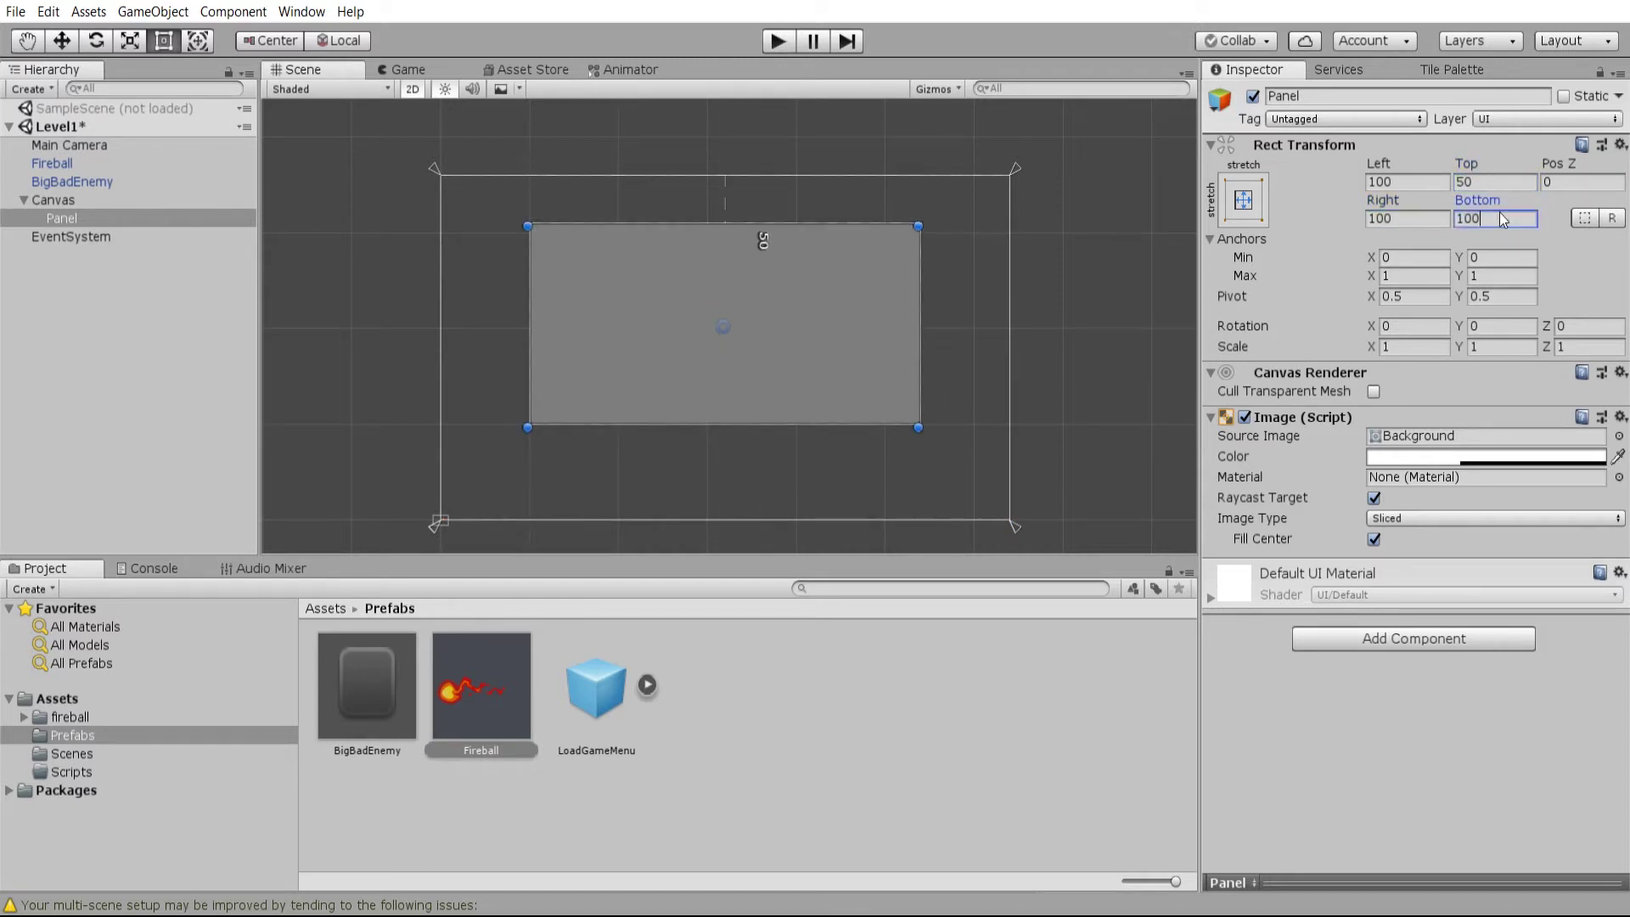
{"action": "type", "text": "50"}
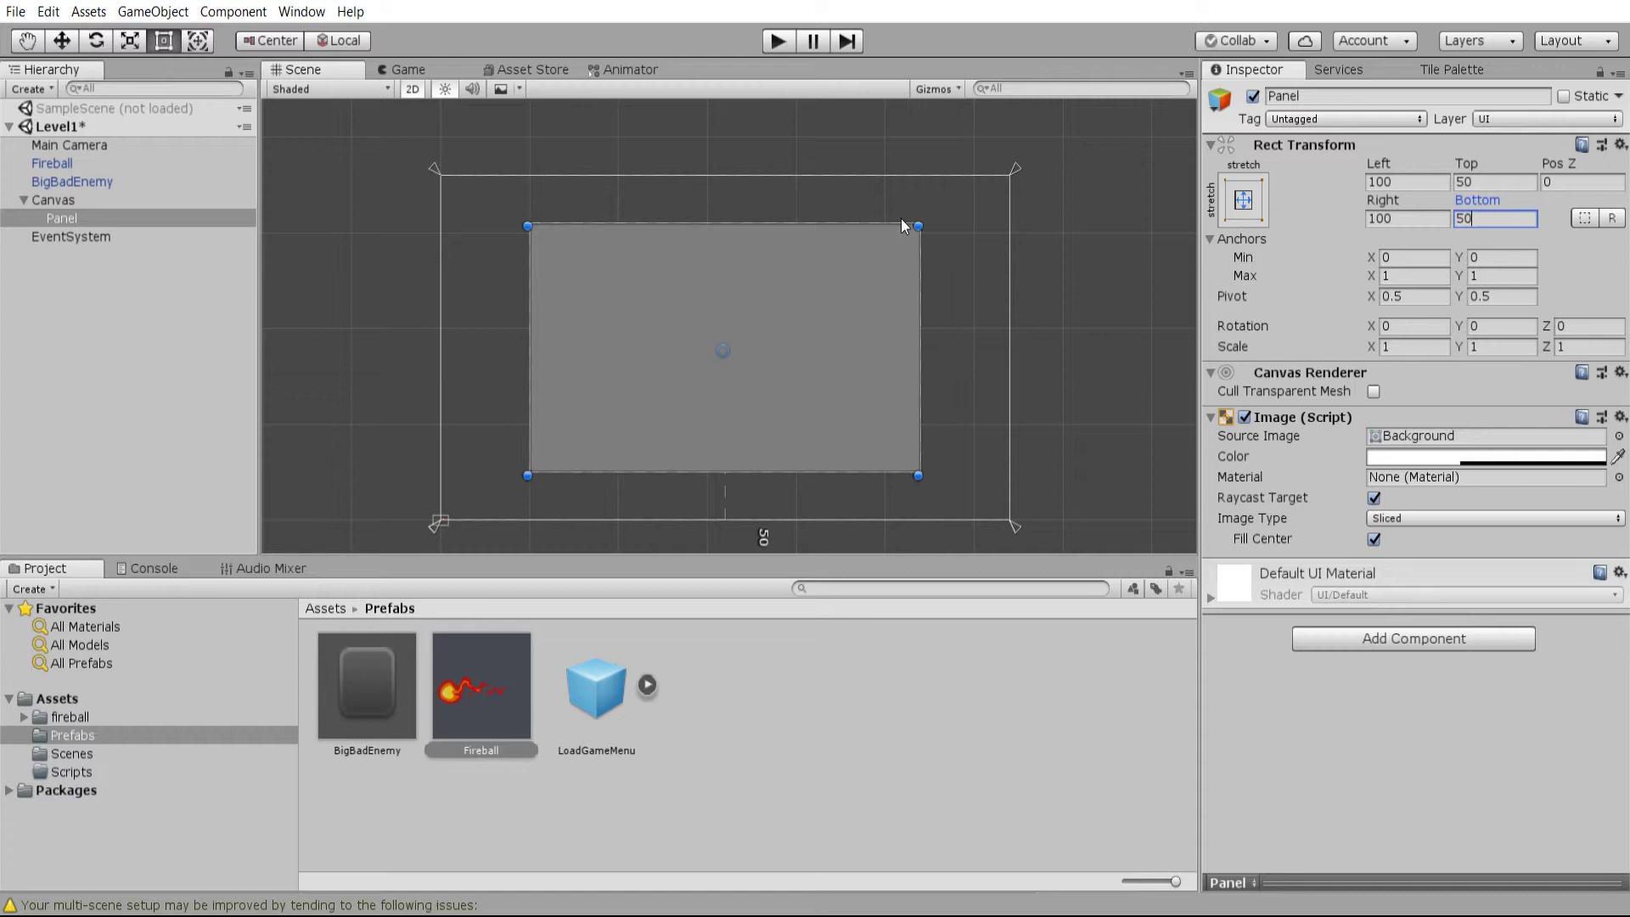
- Rename the Panel object in the Hierarchy to PauseMenu
{"action": "double_click", "coordinate": [62, 218]}
{"action": "type", "text": "P"}
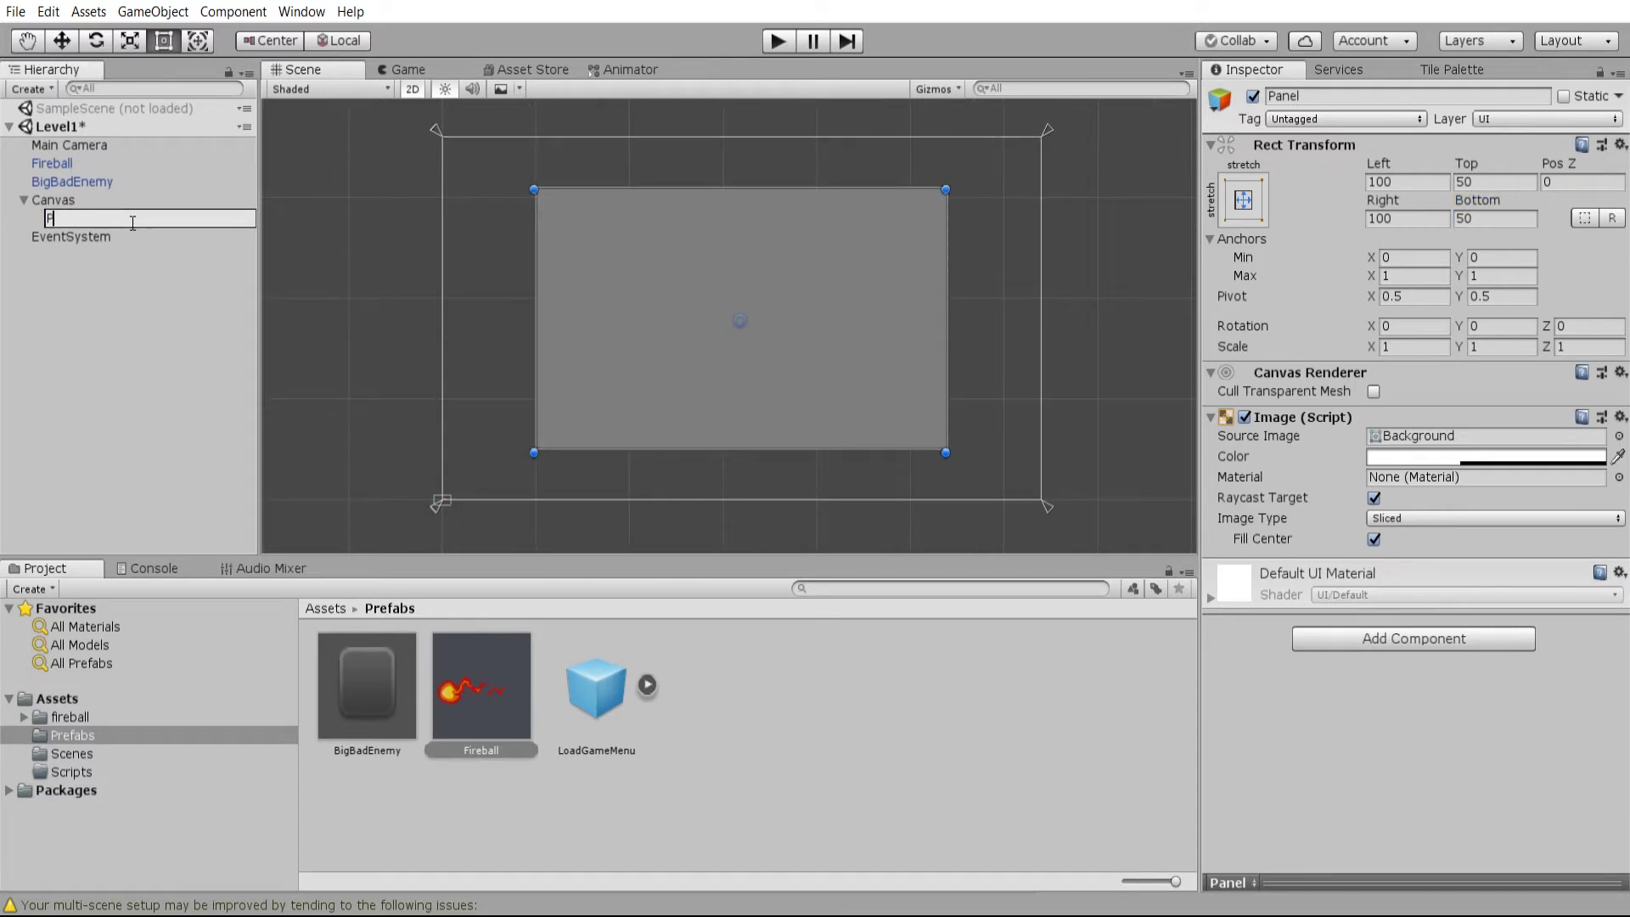
{"action": "type", "text": "auseMenu"}
{"action": "key", "text": "Return"}
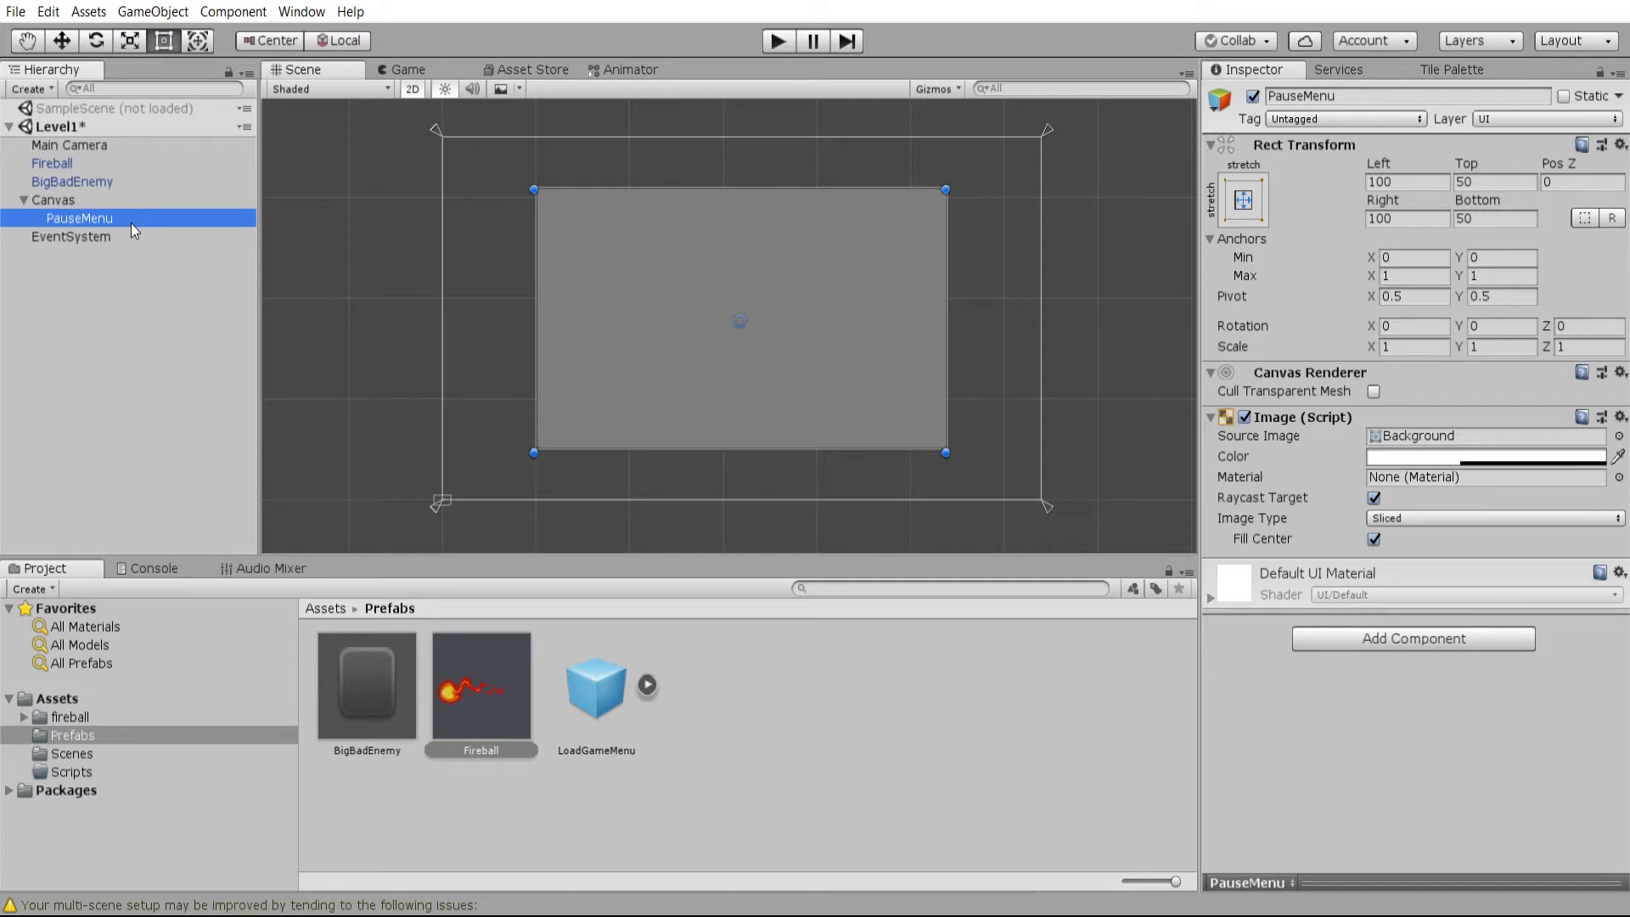
- Add a child Panel under PauseMenu and raise its bottom edge to form a top strip
{"action": "right_click", "coordinate": [130, 222]}
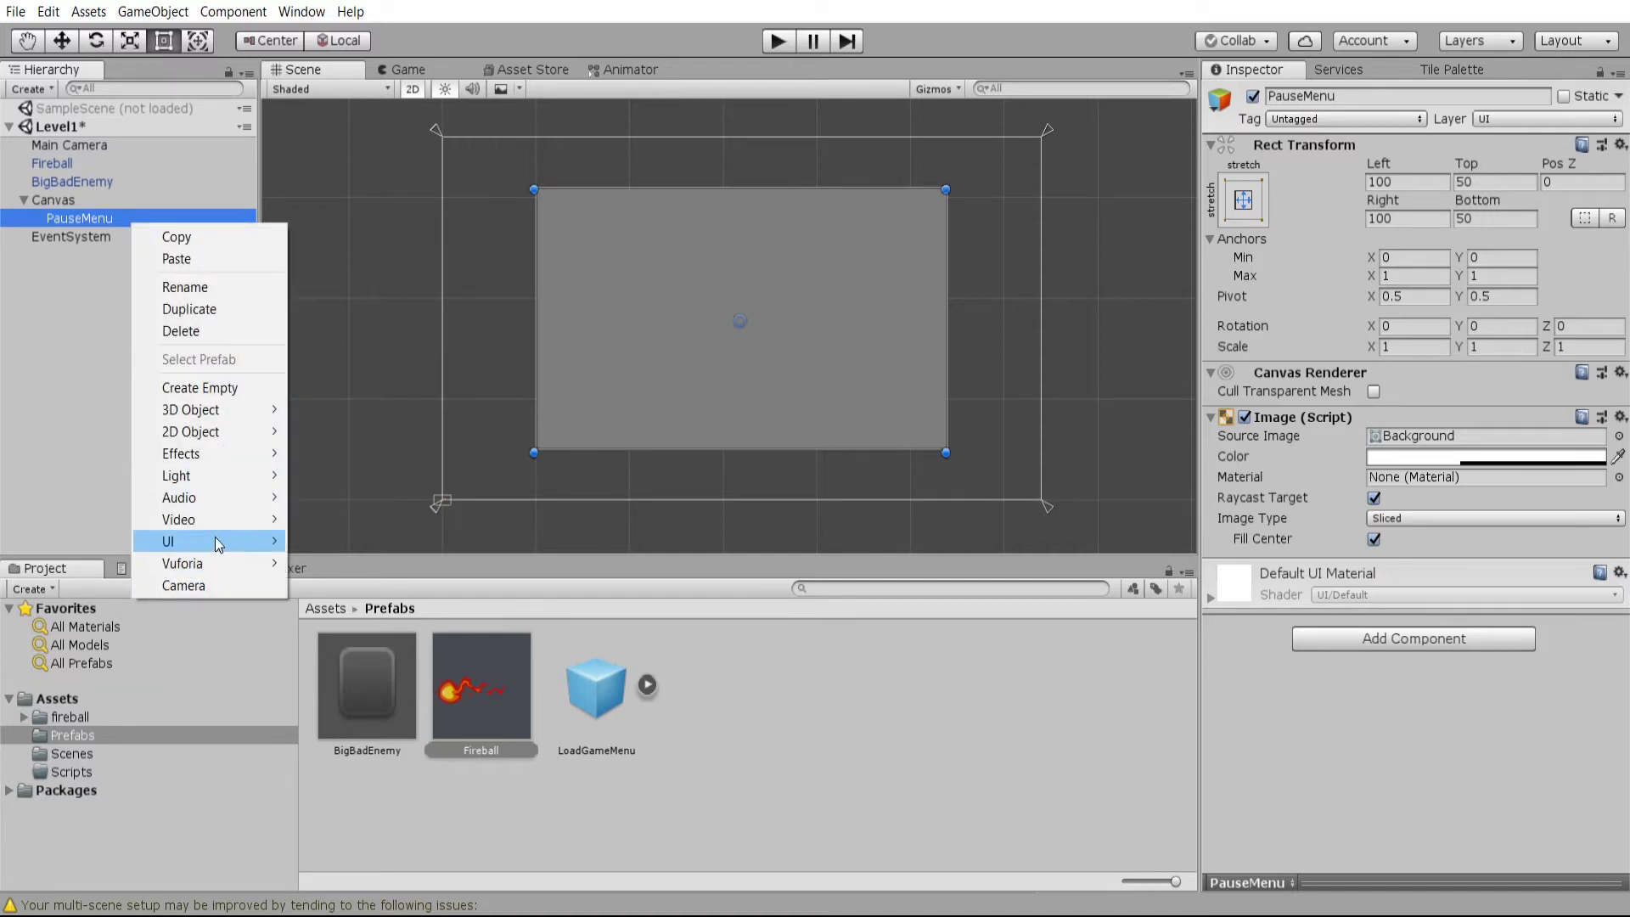
{"action": "mouse_move", "coordinate": [218, 539]}
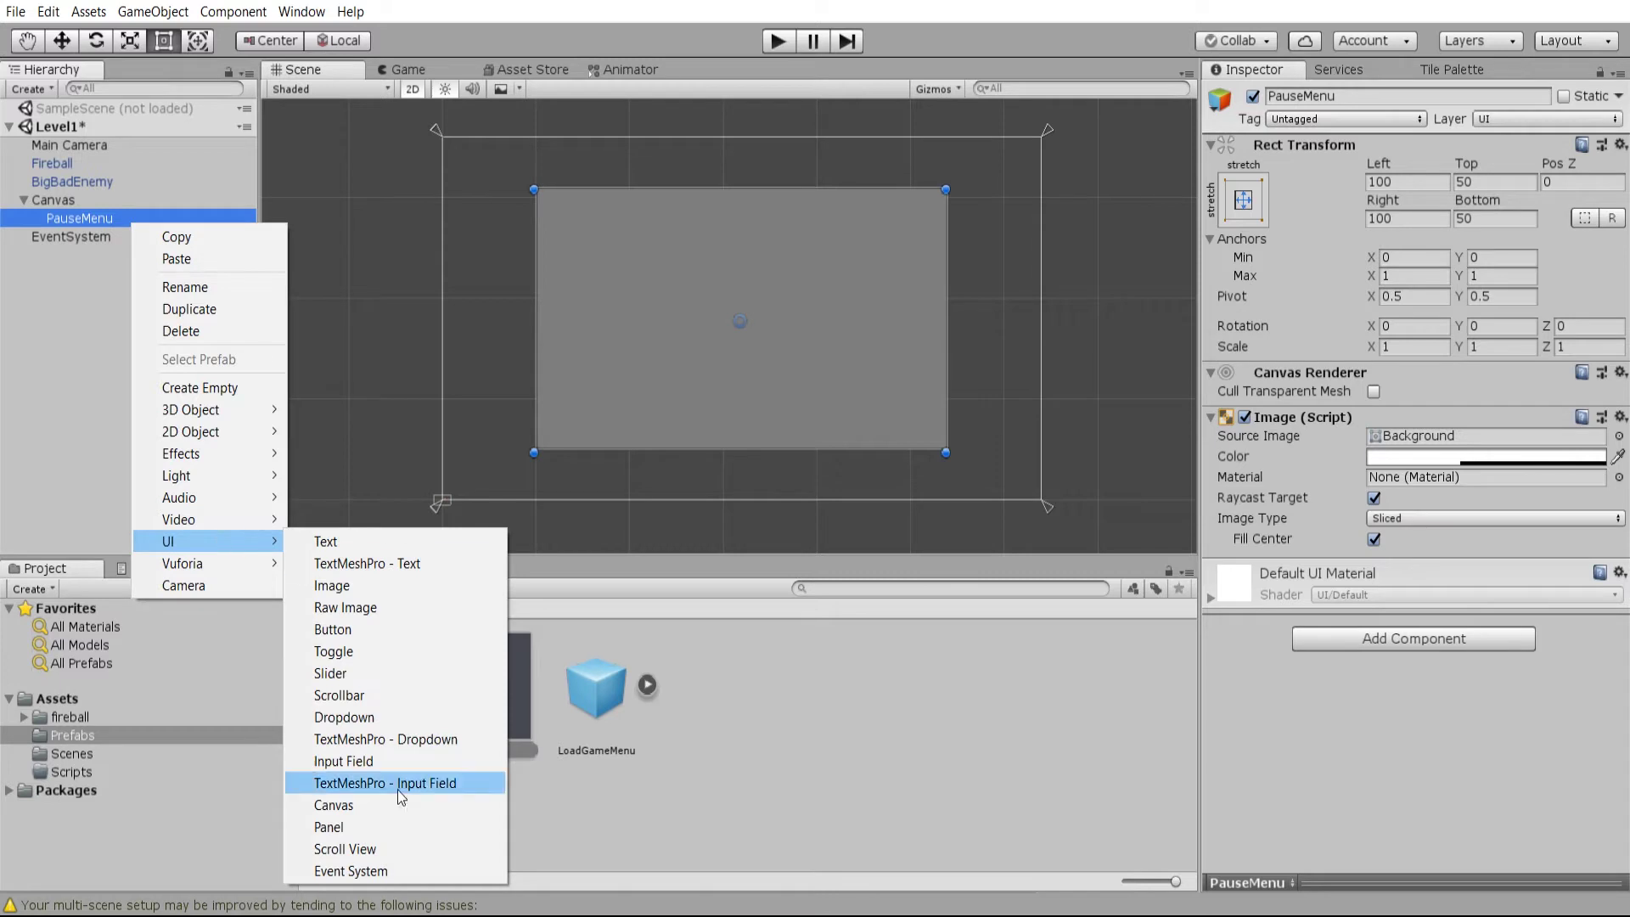
{"action": "left_click", "coordinate": [393, 827]}
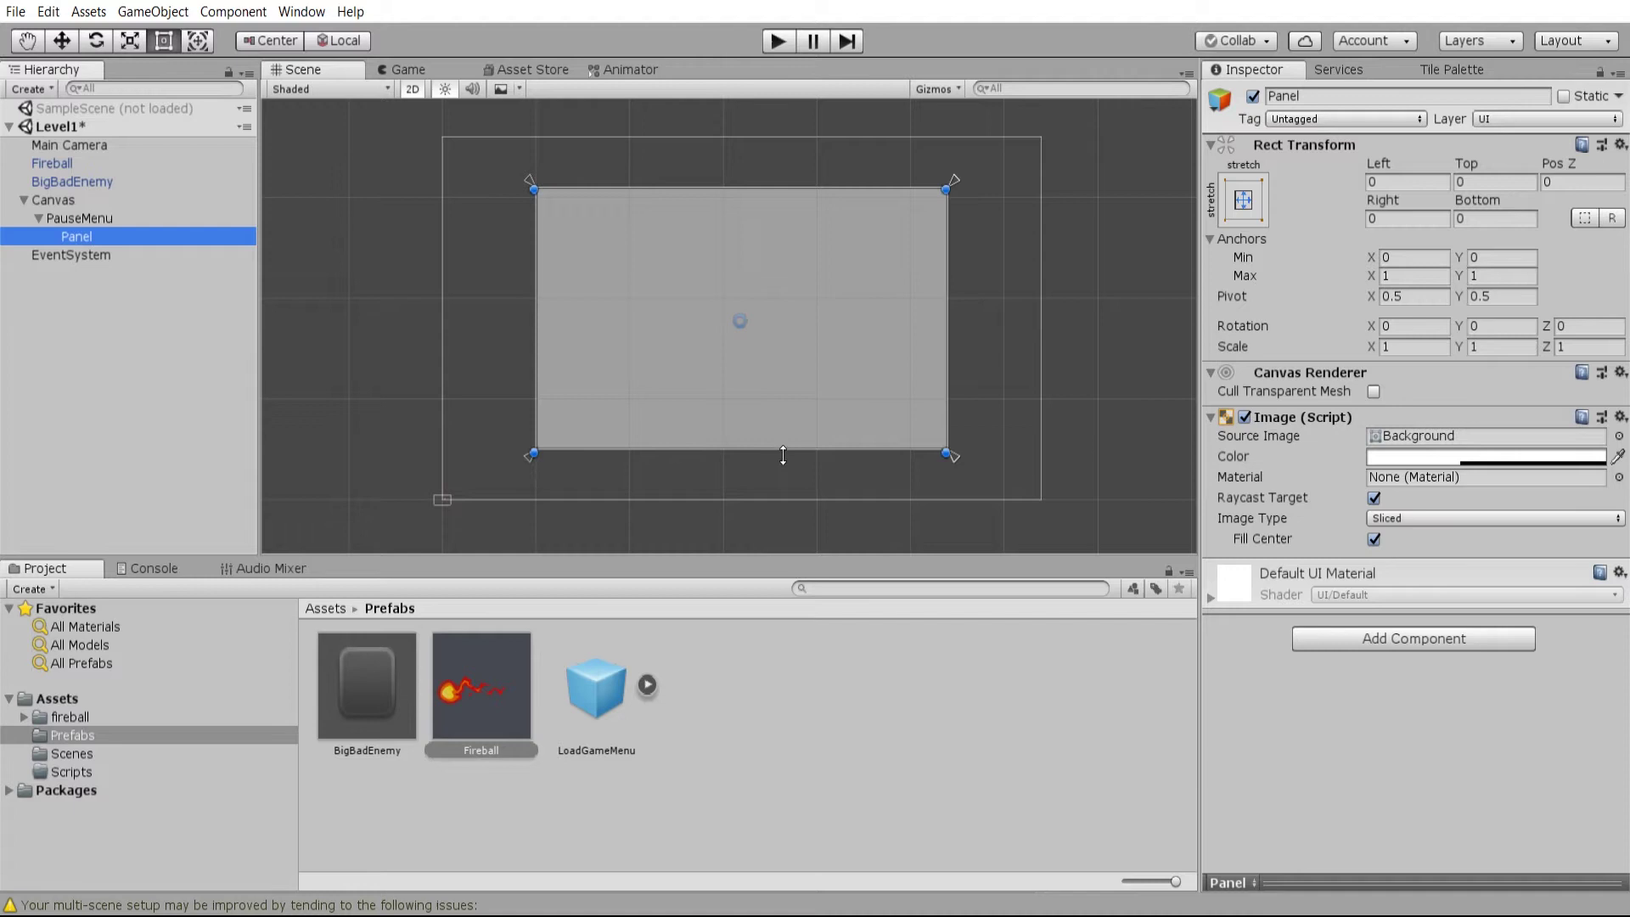
{"action": "left_click_drag", "start_coordinate": [783, 451], "coordinate": [847, 231]}
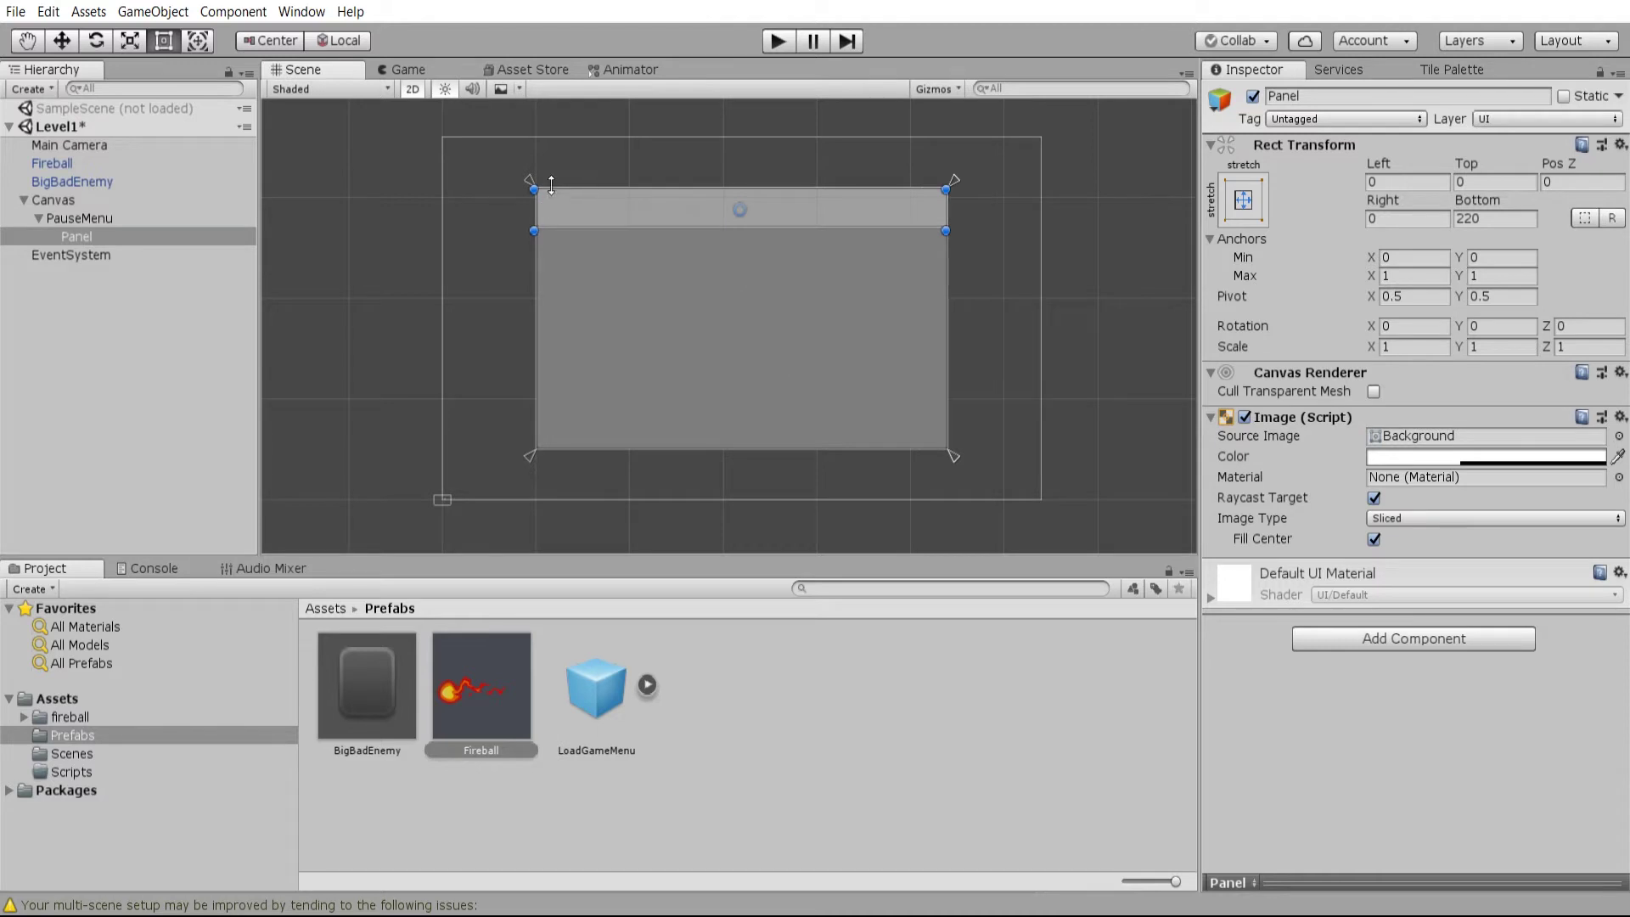
{"action": "scroll", "coordinate": [802, 320], "scroll_direction": "up", "scroll_amount": 2}
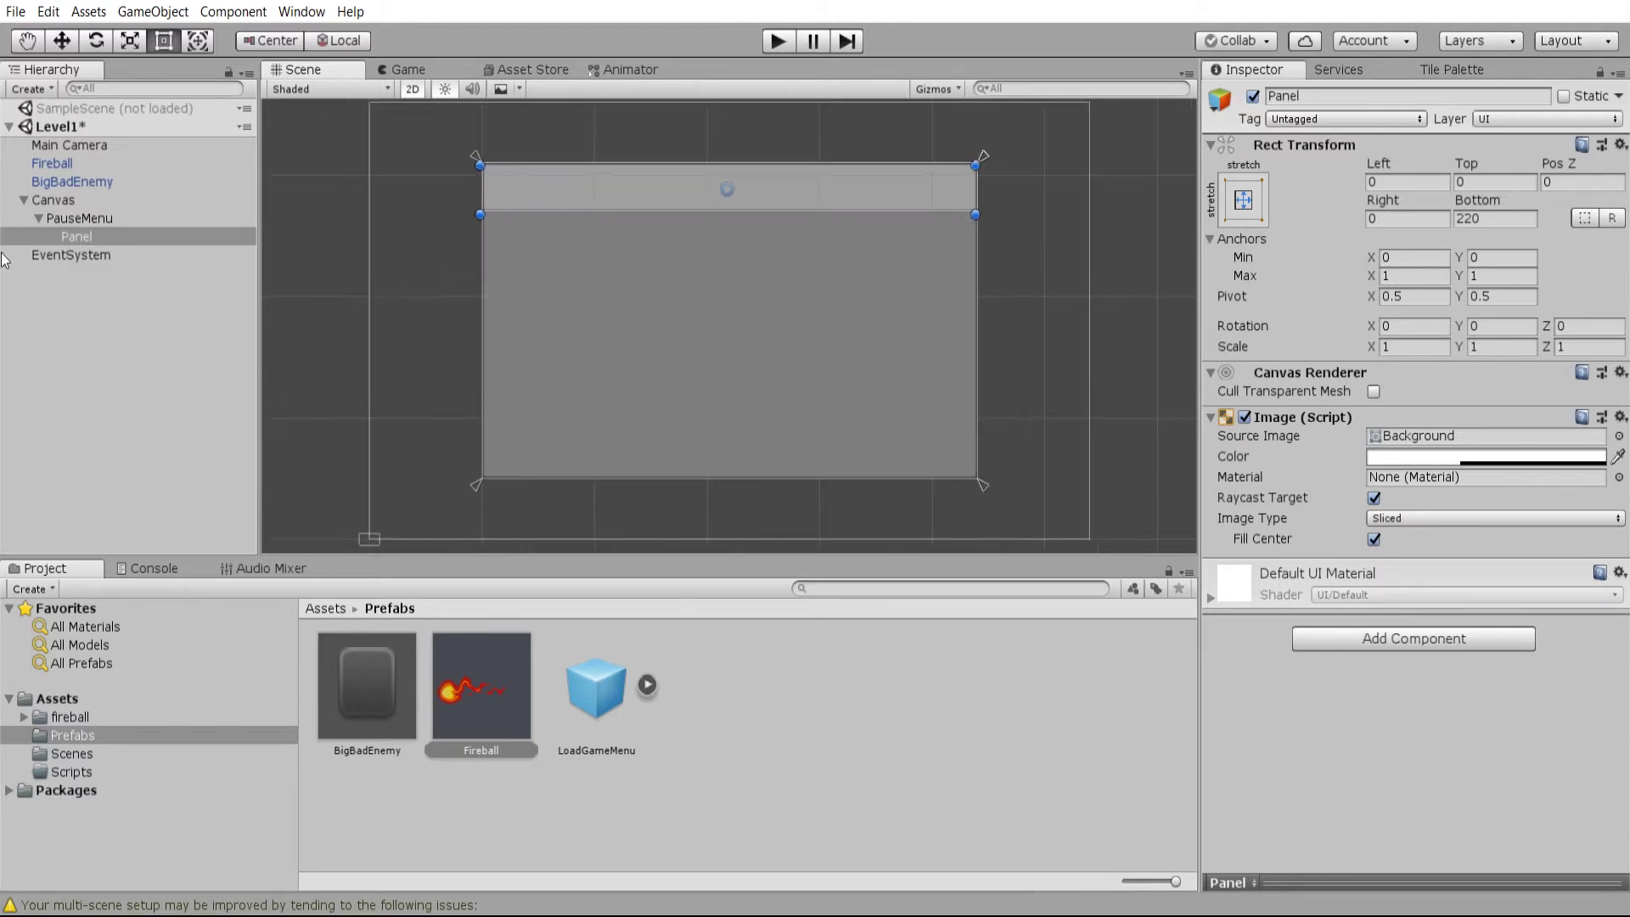
- Add a centred PAUSE text to the bar with font size 24 and Best Fit
{"action": "right_click", "coordinate": [92, 237]}
{"action": "mouse_move", "coordinate": [160, 555]}
{"action": "left_click", "coordinate": [314, 555]}
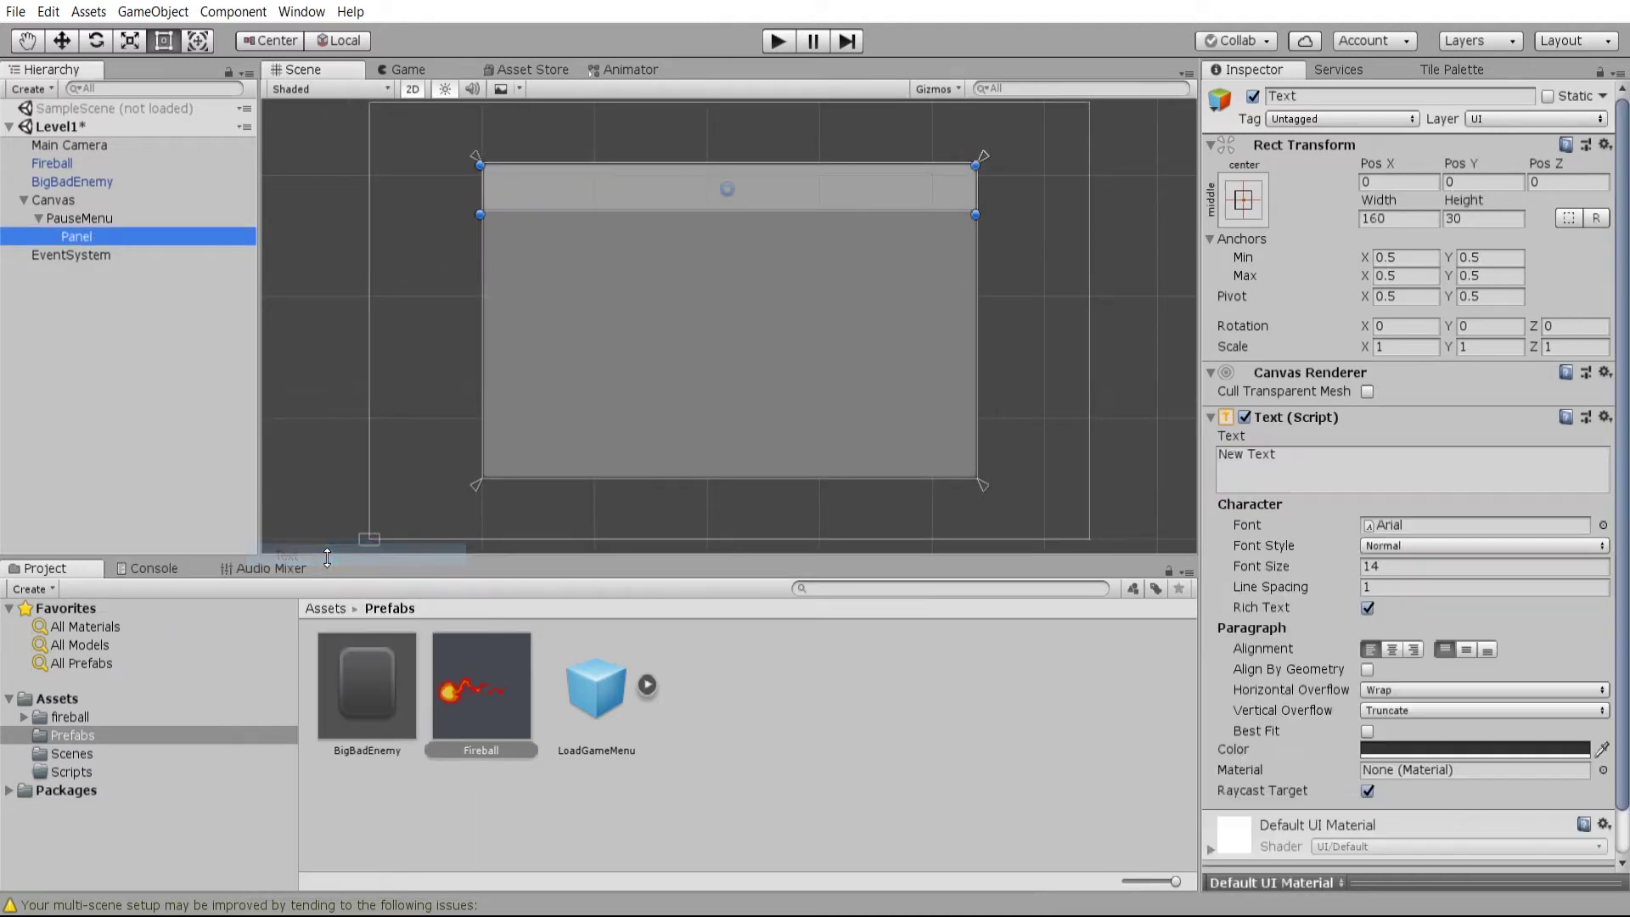
{"action": "left_click", "coordinate": [1280, 467]}
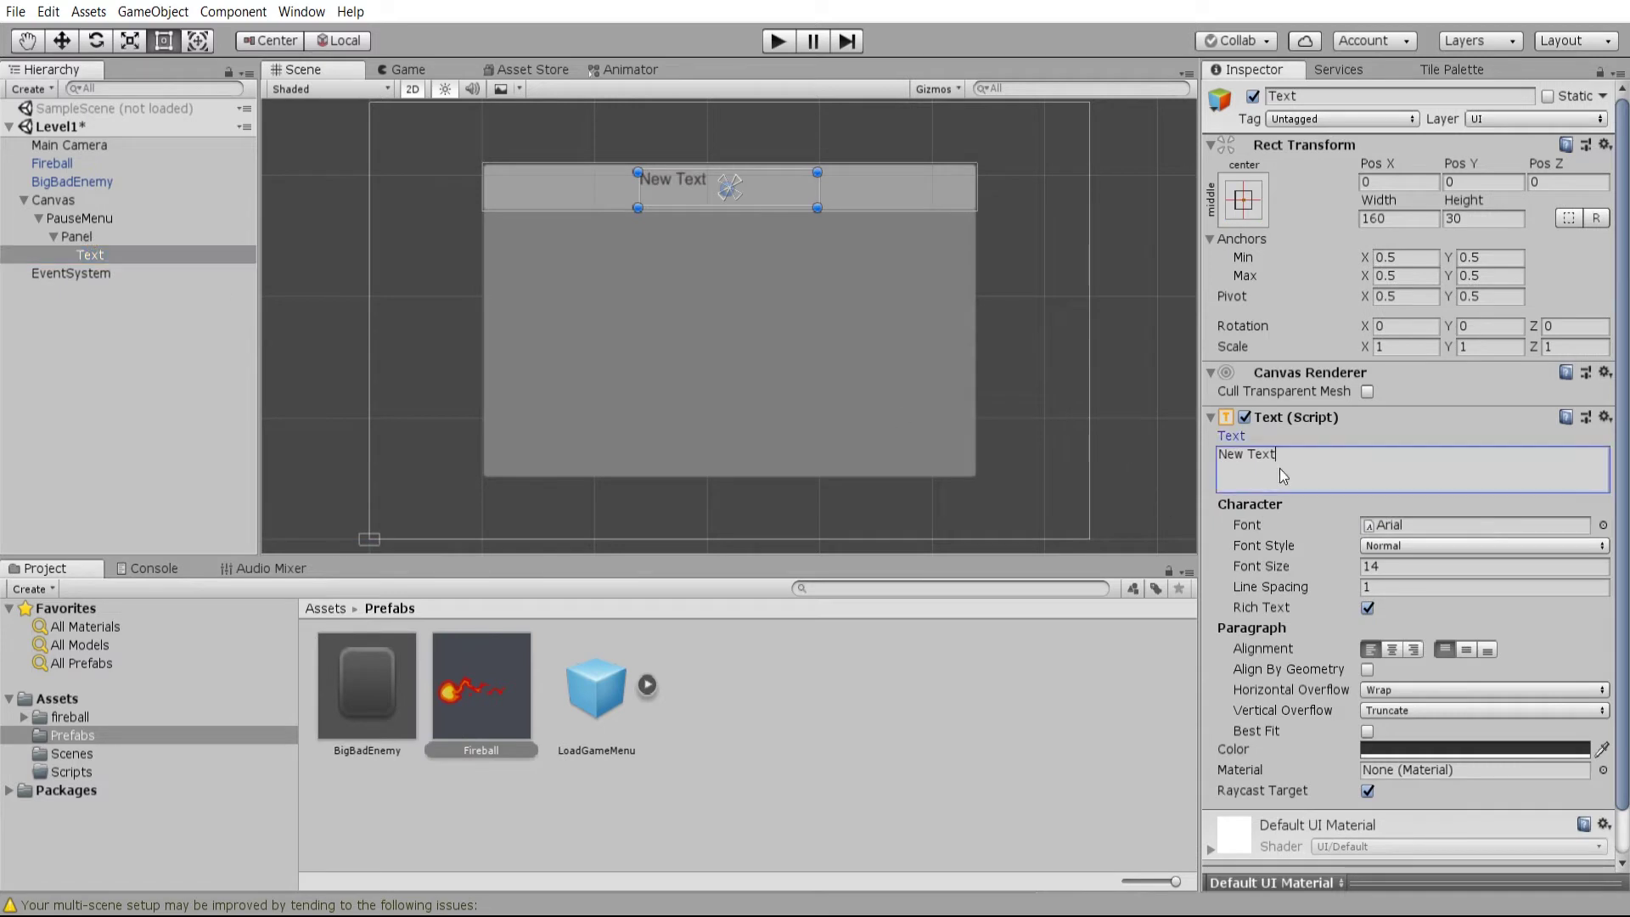
{"action": "type", "text": "PAUSE"}
{"action": "key", "text": "ctrl+a"}
{"action": "left_click", "coordinate": [1392, 650]}
{"action": "left_click", "coordinate": [1466, 650]}
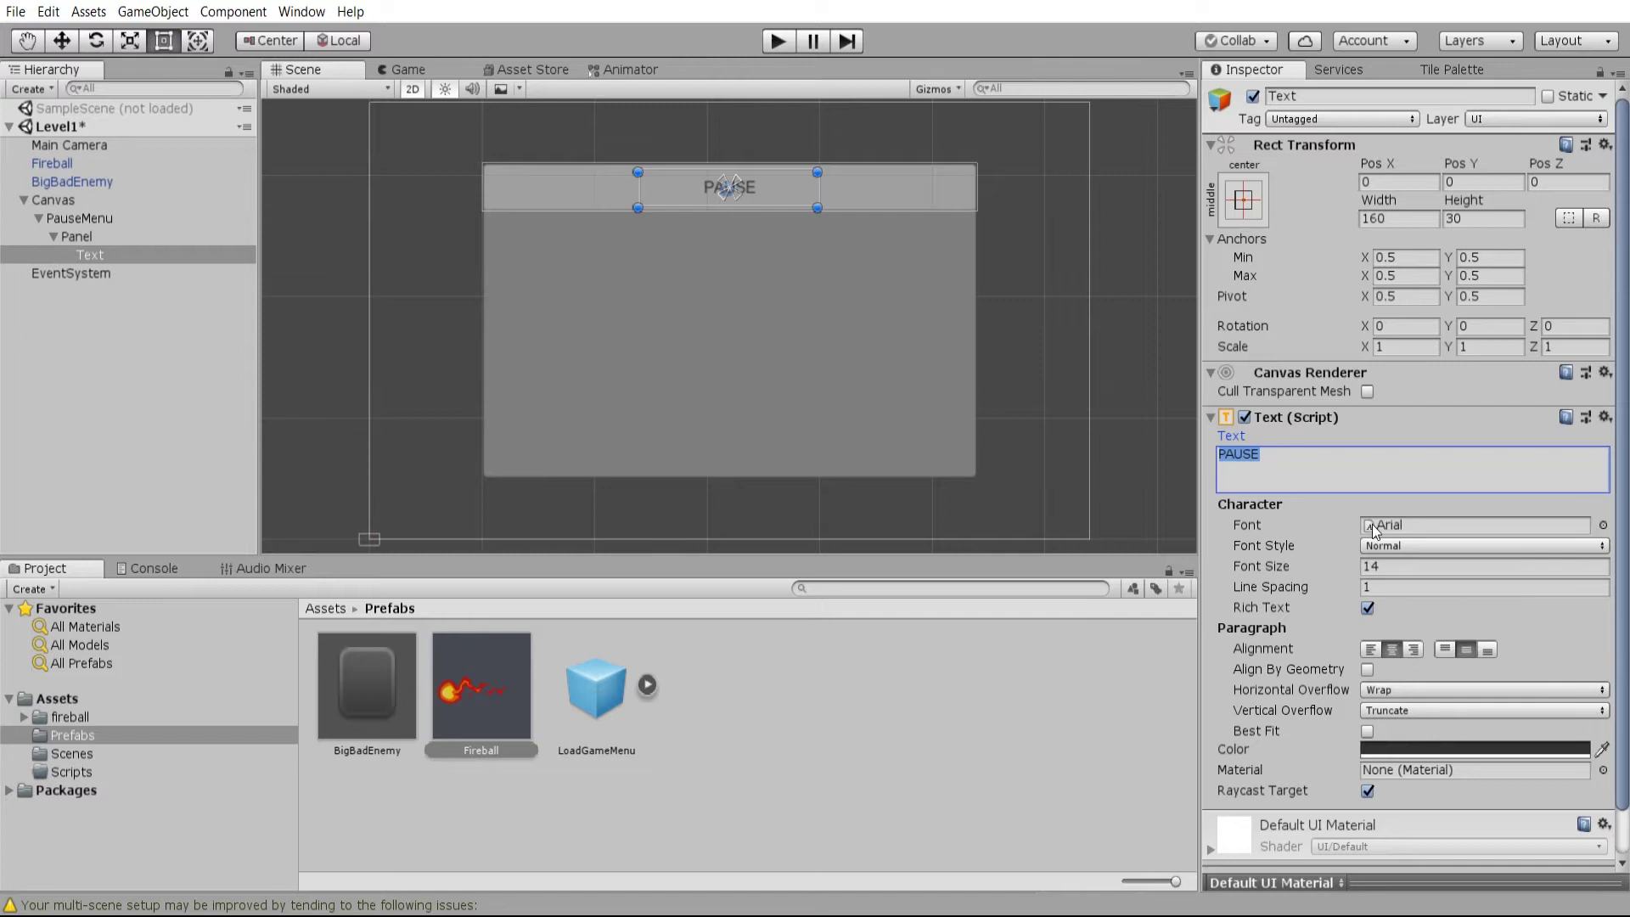
{"action": "left_click", "coordinate": [1387, 567]}
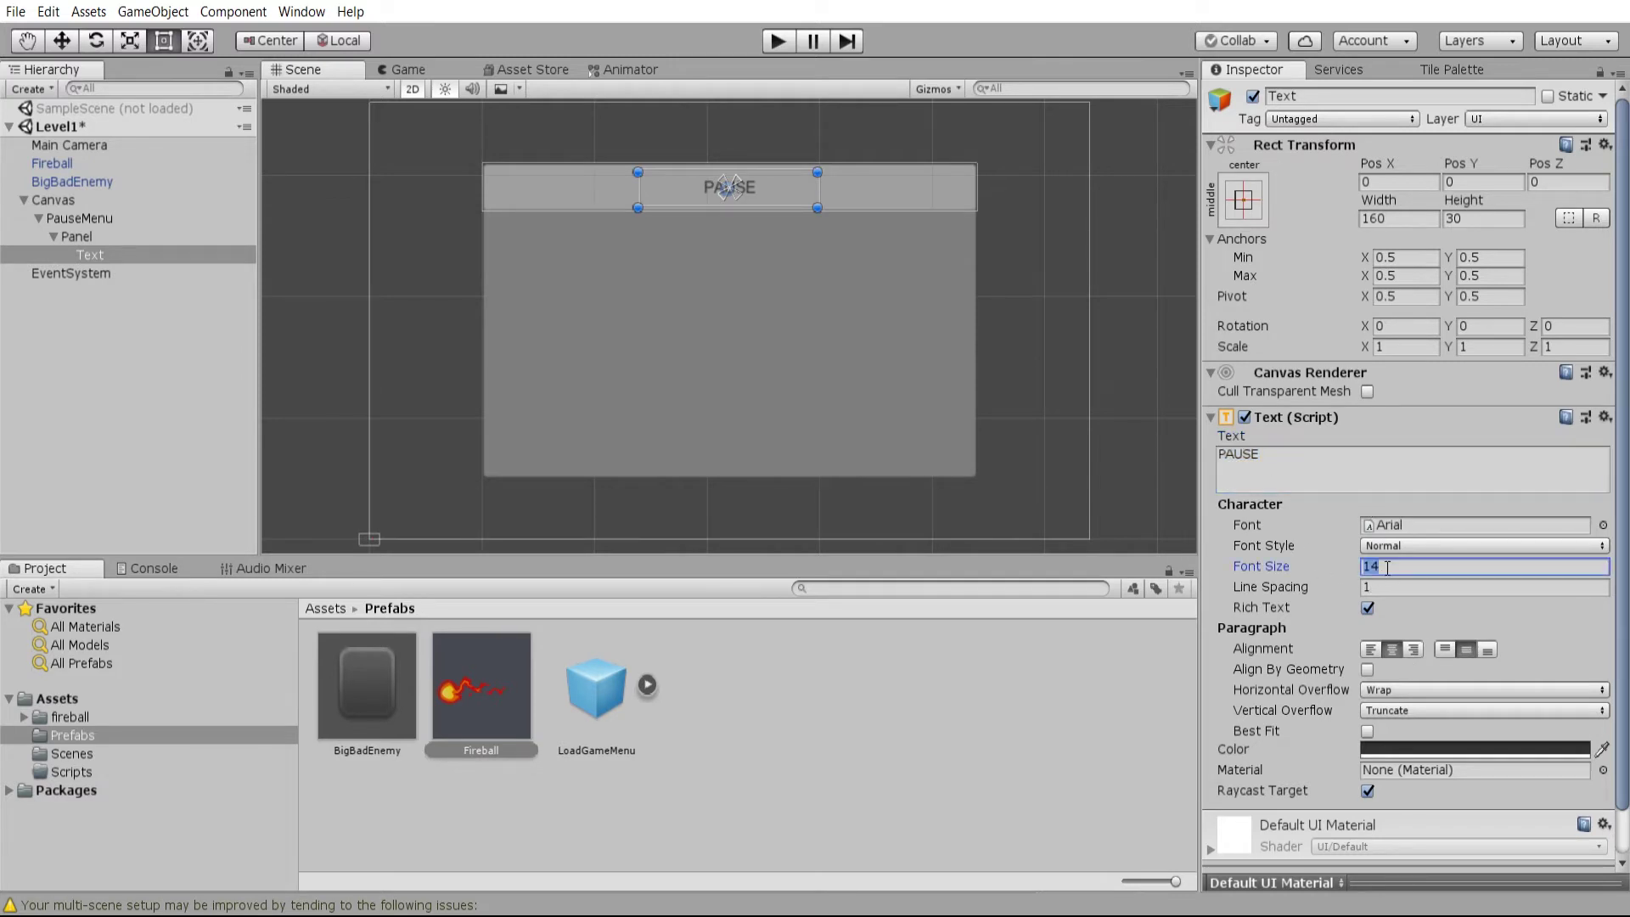
{"action": "type", "text": "24"}
{"action": "left_click", "coordinate": [1367, 731]}
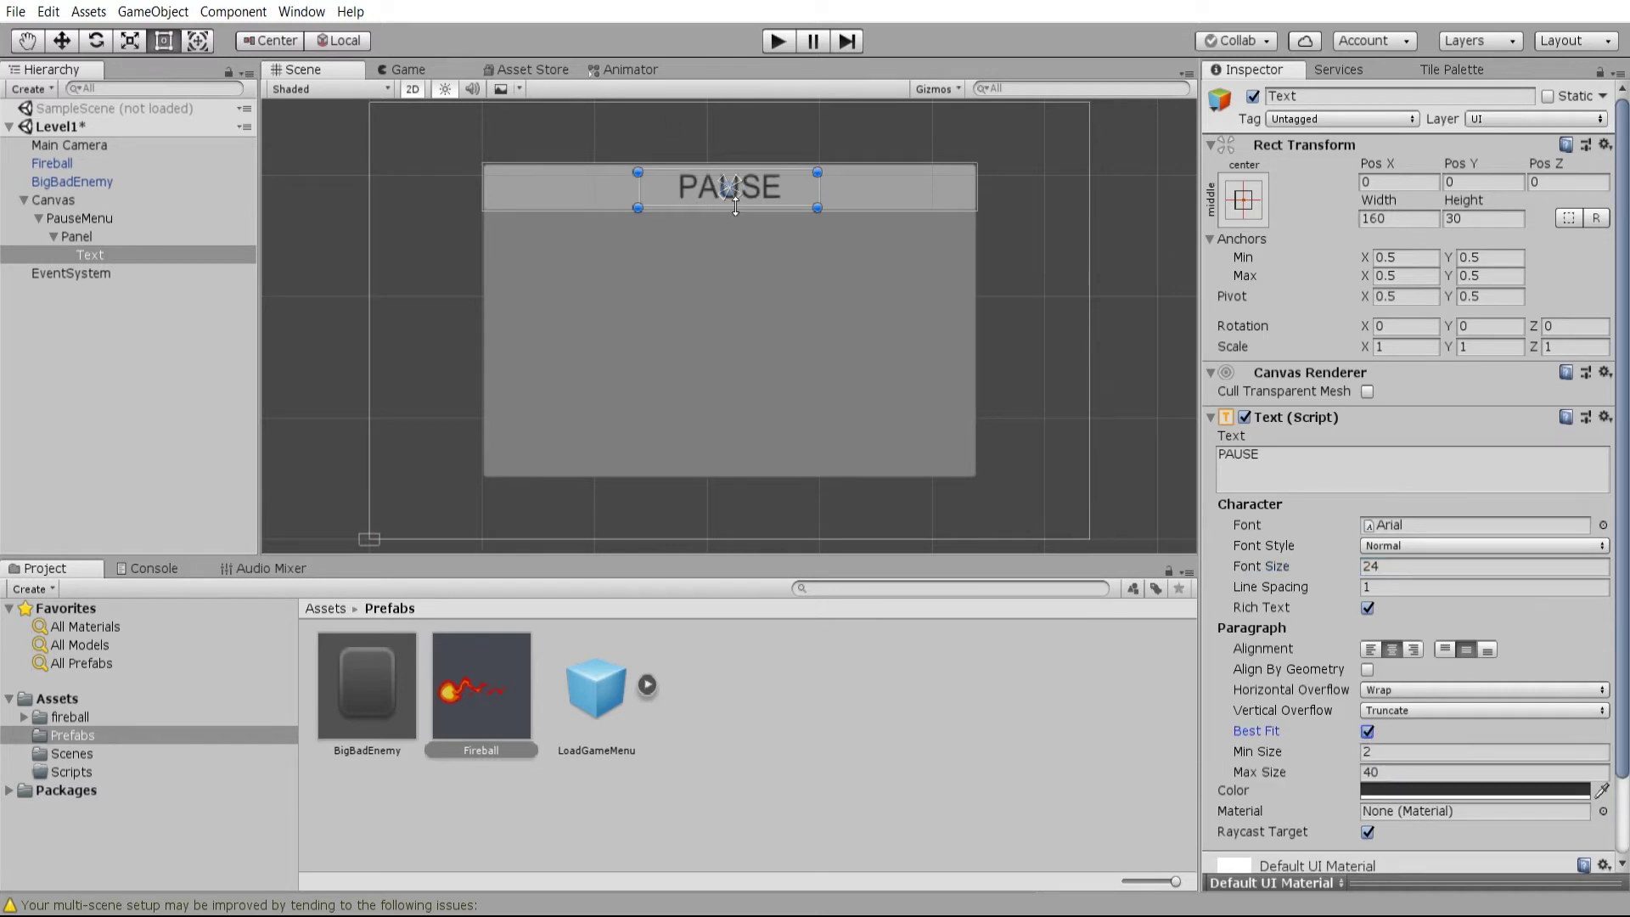
- Rename the bar's Panel object to TopBar
{"action": "left_click", "coordinate": [93, 240]}
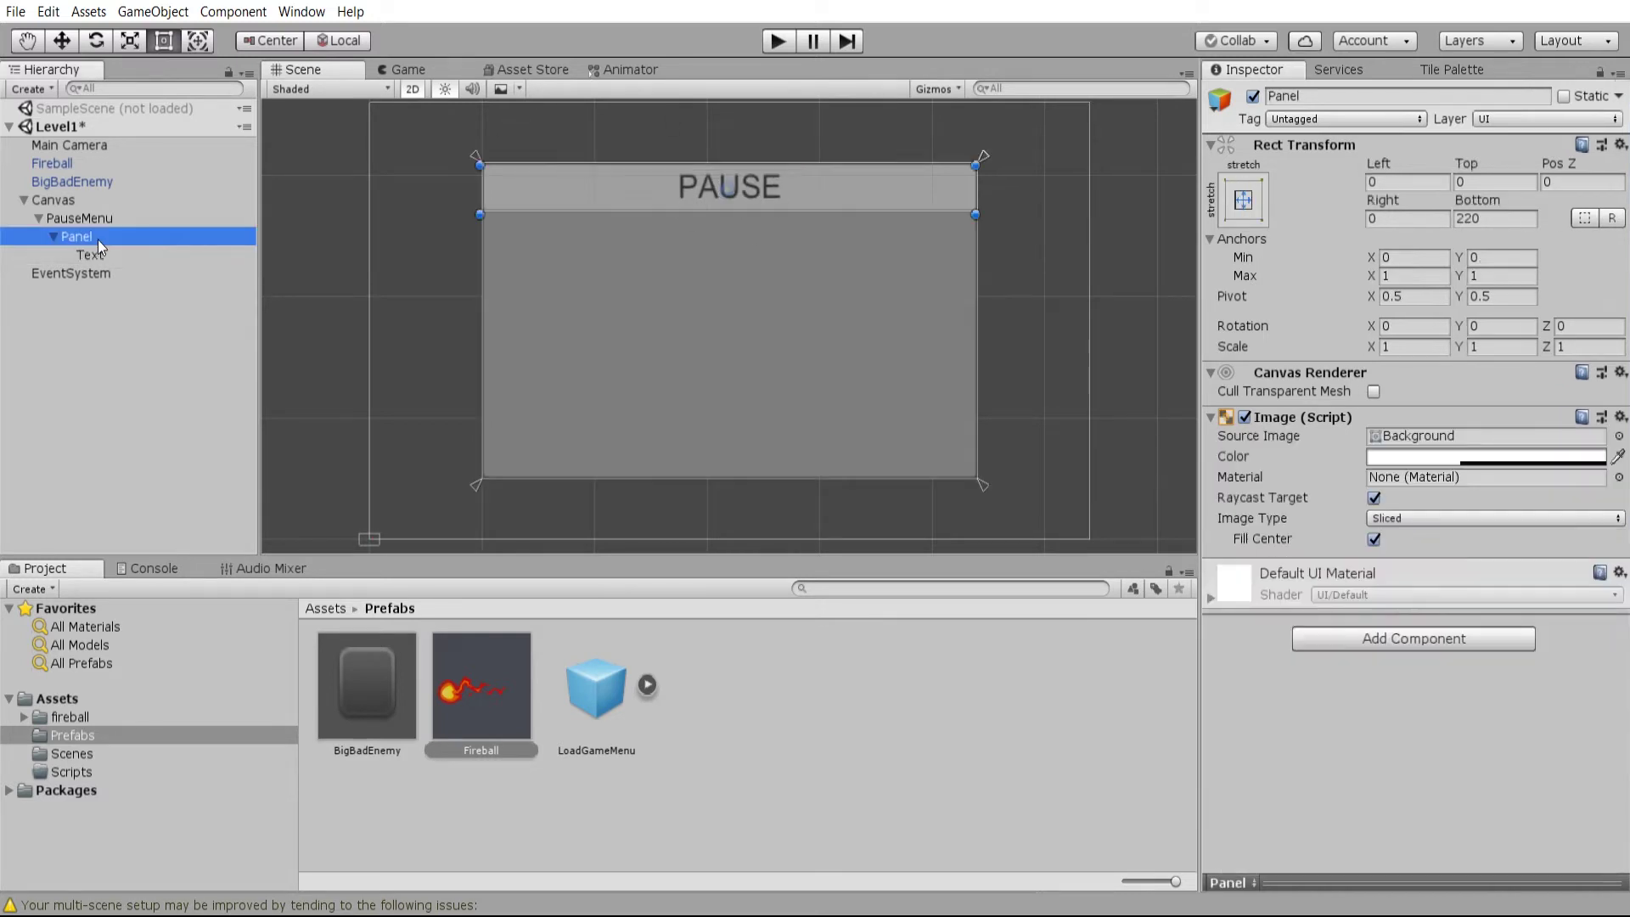
{"action": "left_click", "coordinate": [98, 239]}
{"action": "type", "text": "T"}
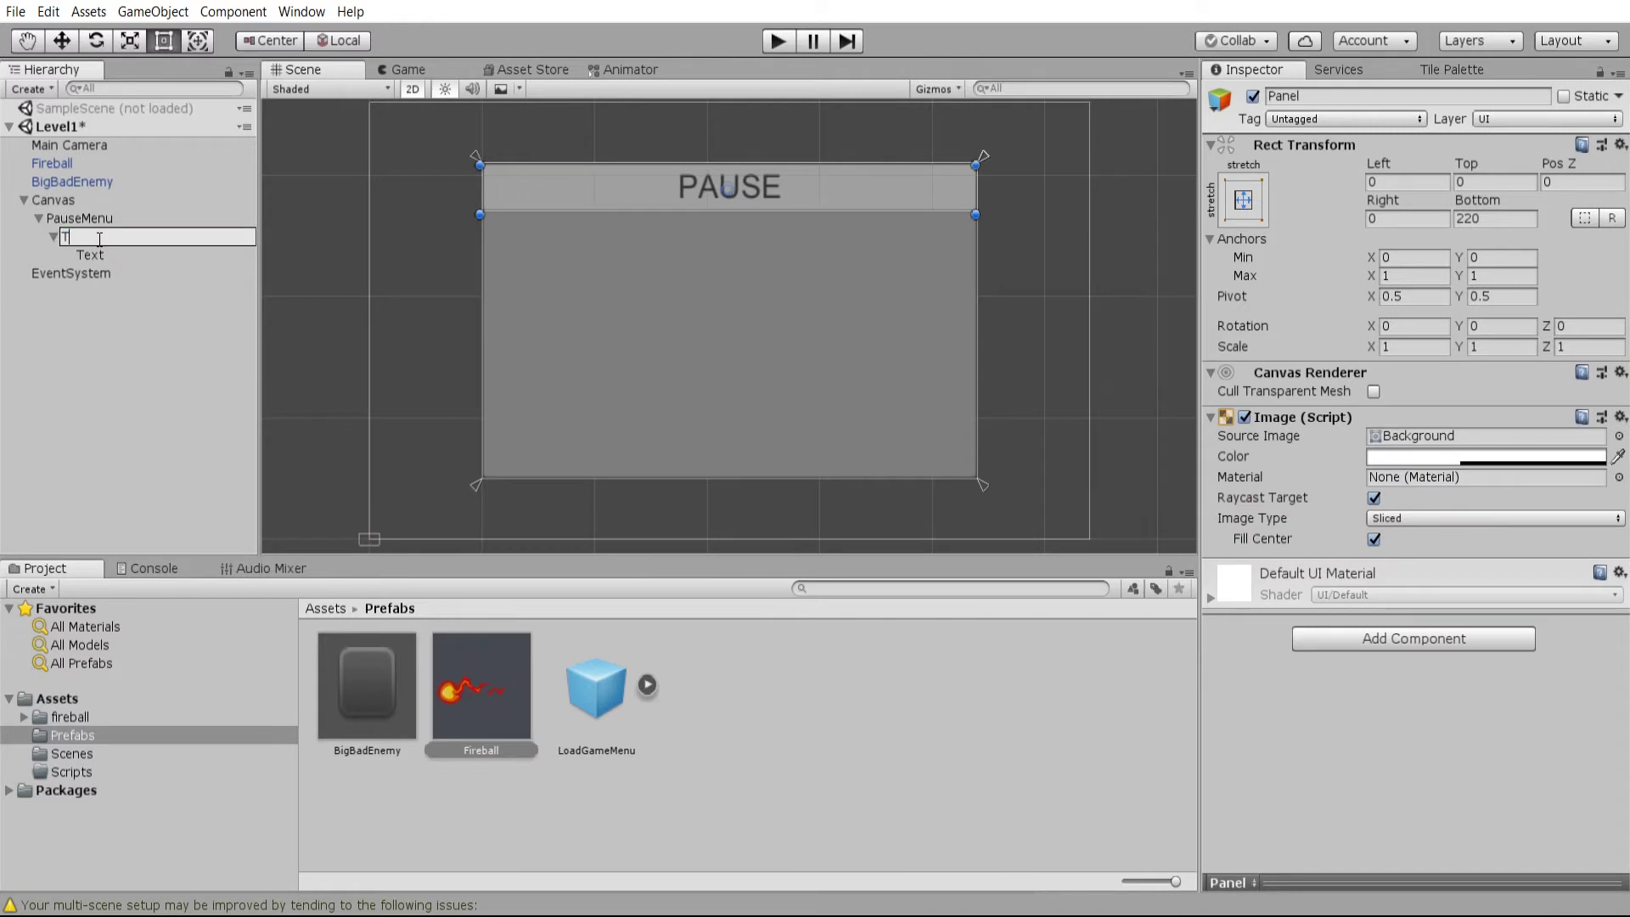
{"action": "type", "text": "opBar"}
{"action": "key", "text": "Return"}
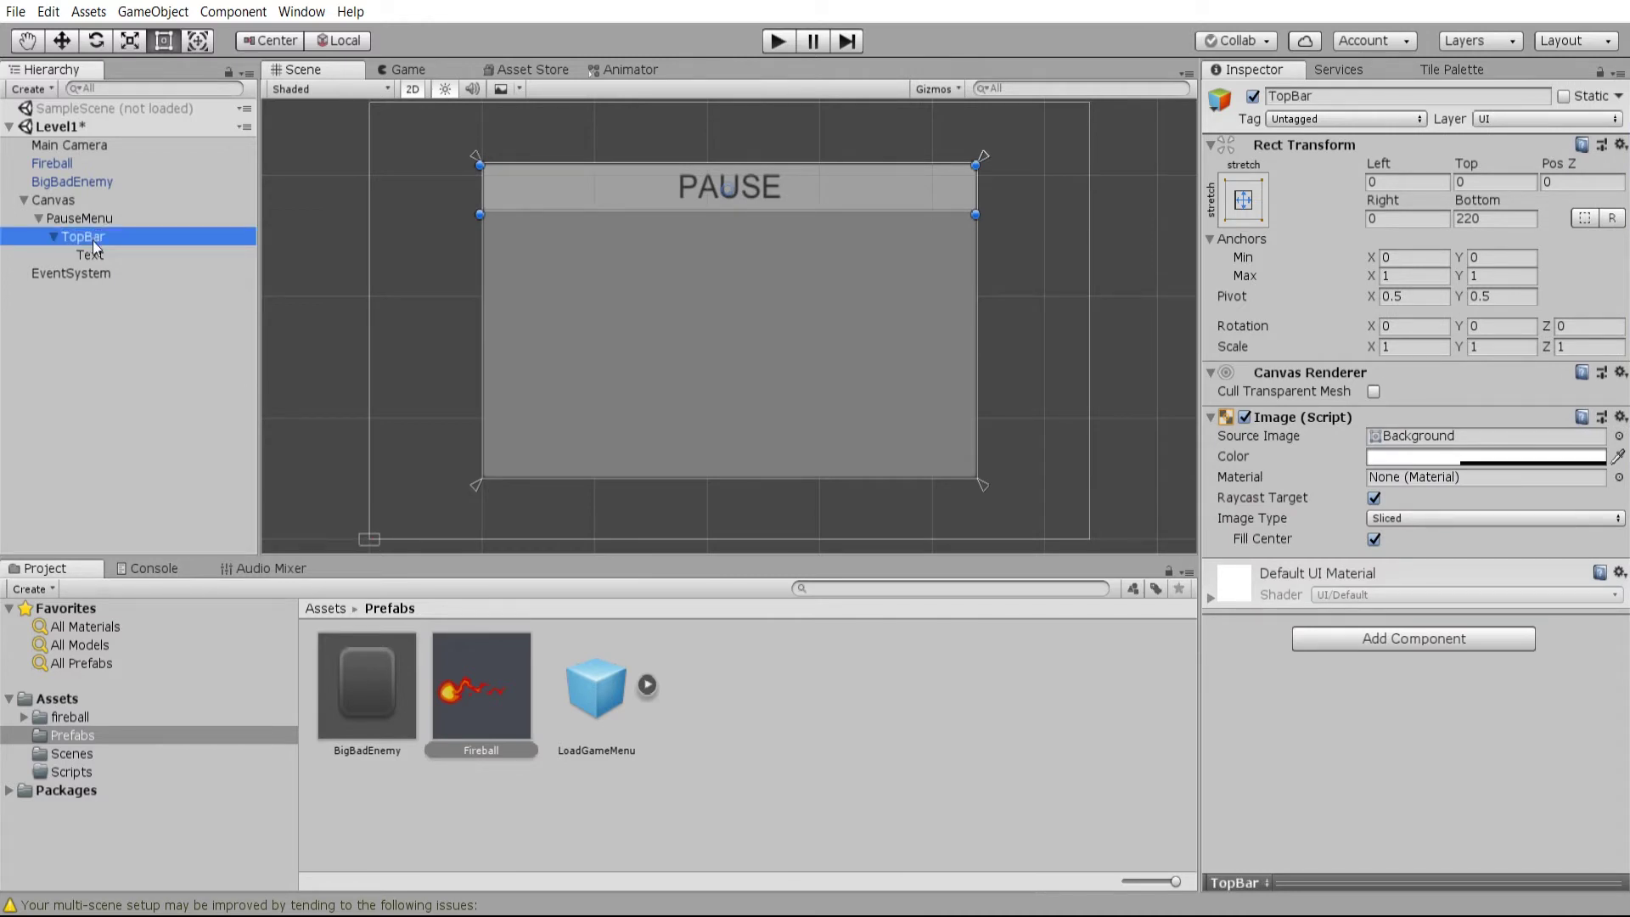
- Create an empty child of PauseMenu named LayoutScheme
{"action": "right_click", "coordinate": [106, 219]}
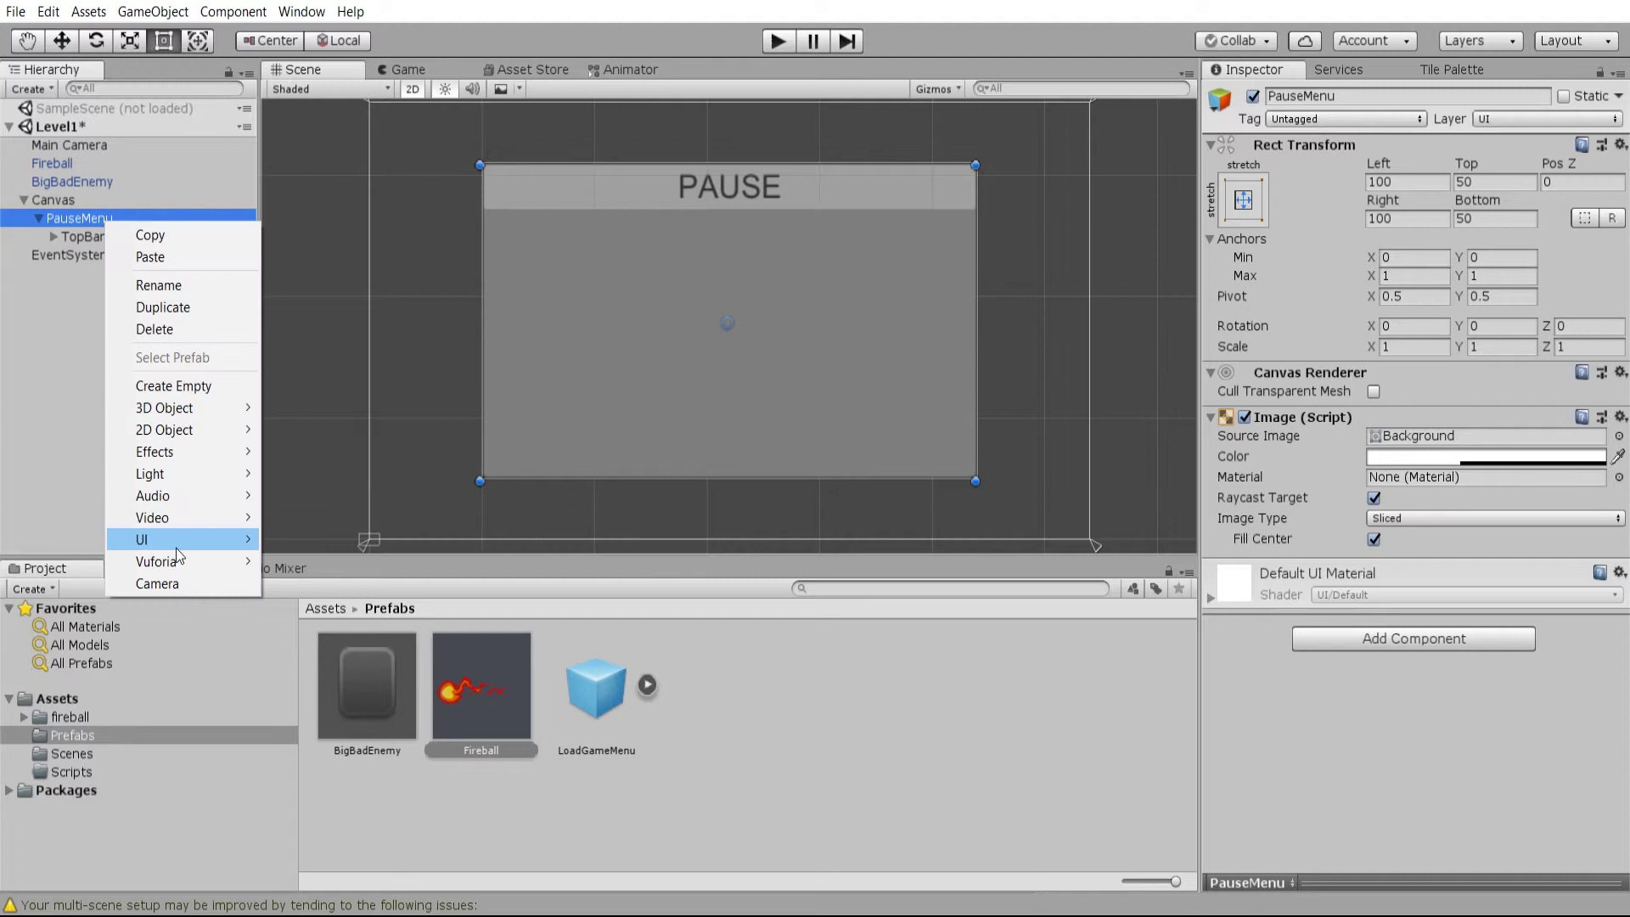
{"action": "left_click", "coordinate": [205, 386]}
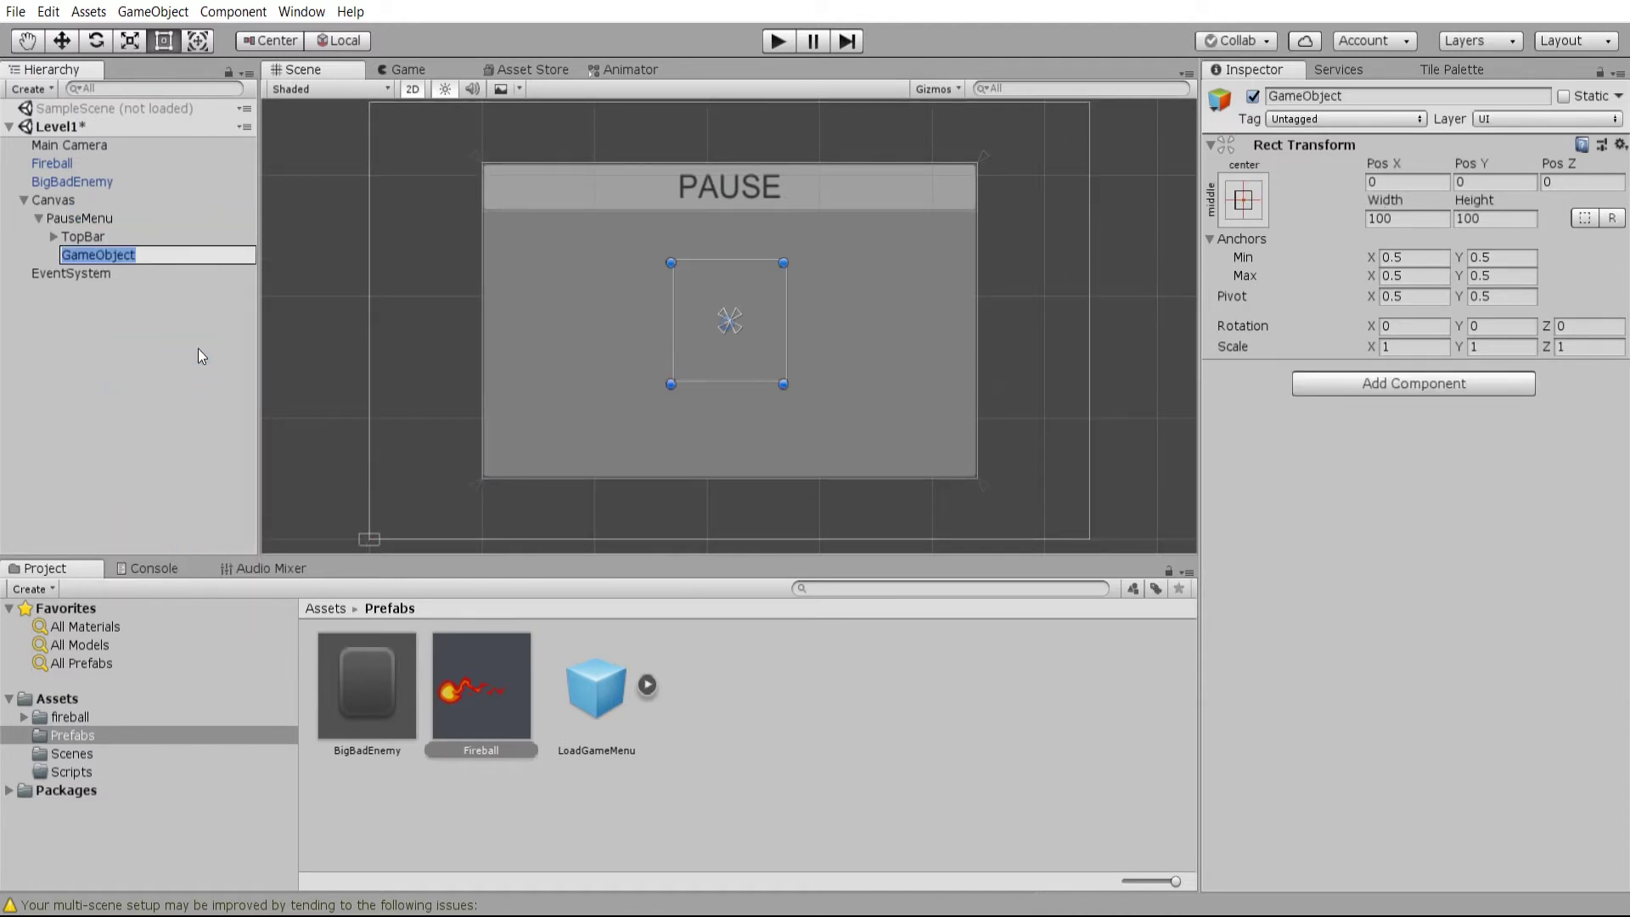
{"action": "type", "text": "LayoutScheme"}
{"action": "key", "text": "Return"}
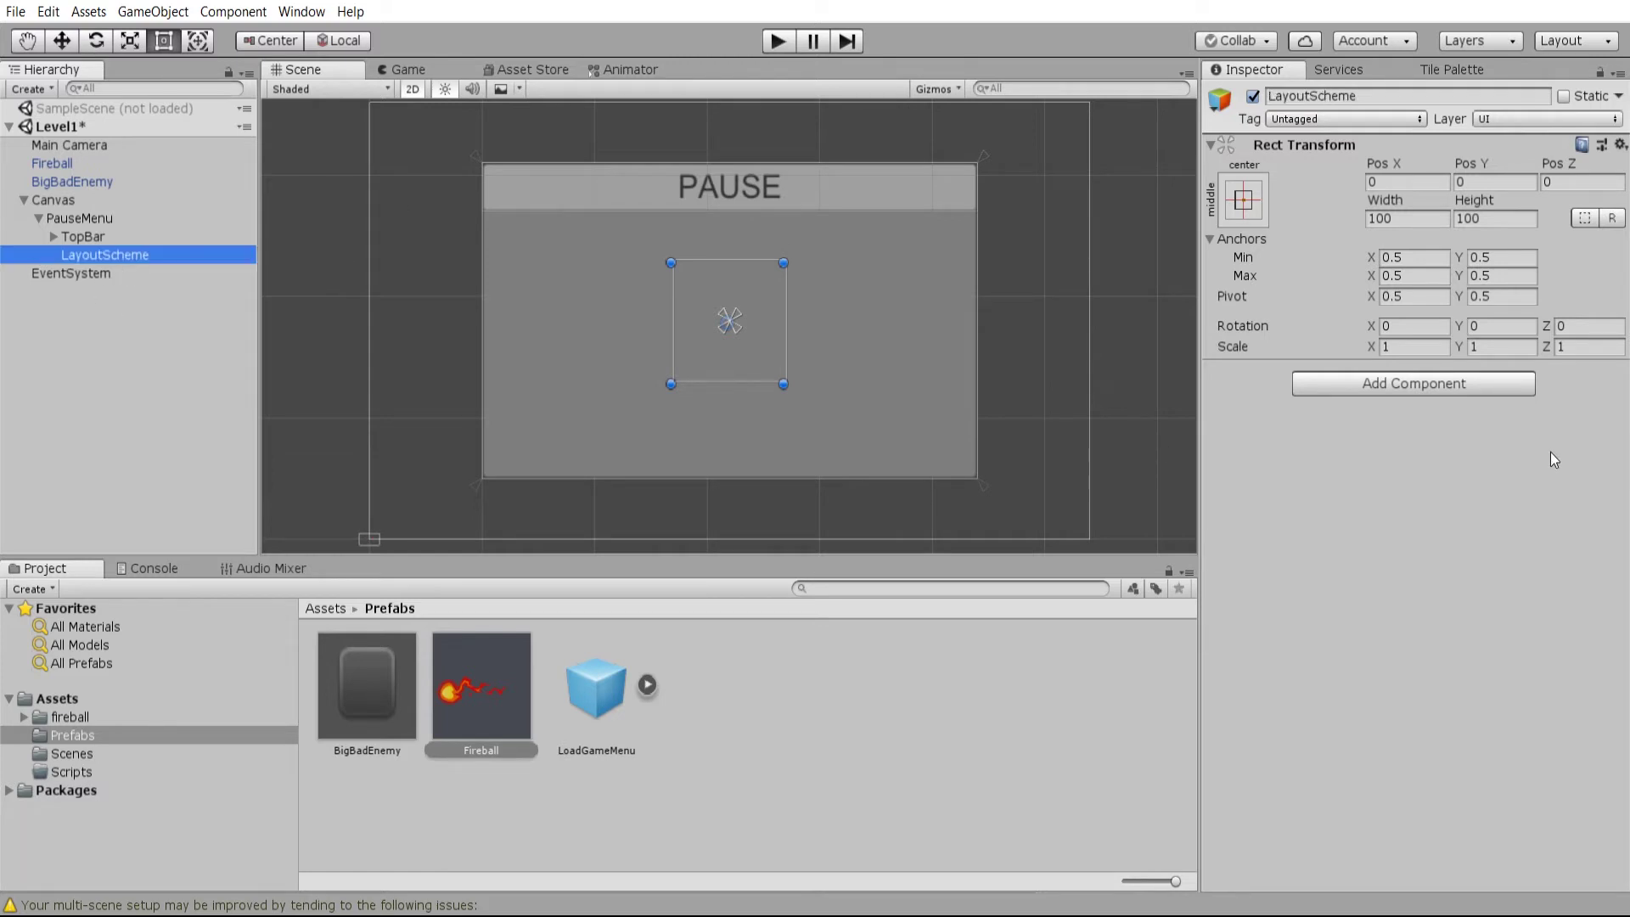
- Add a Vertical Layout Group component to LayoutScheme
{"action": "left_click", "coordinate": [1418, 392]}
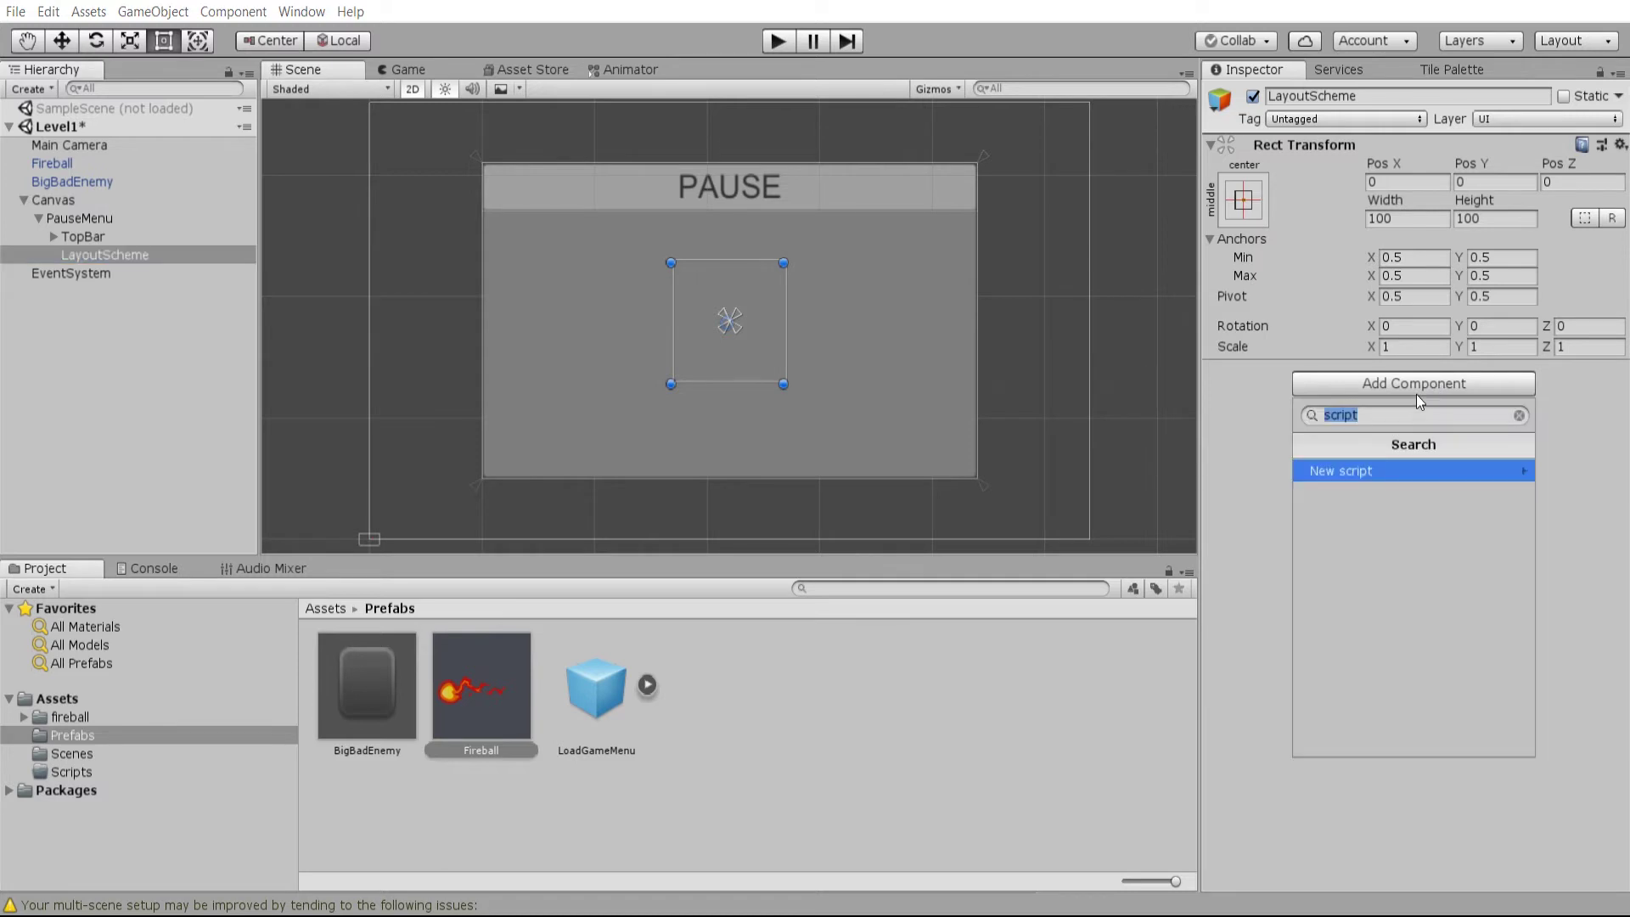
{"action": "key", "text": "BackSpace"}
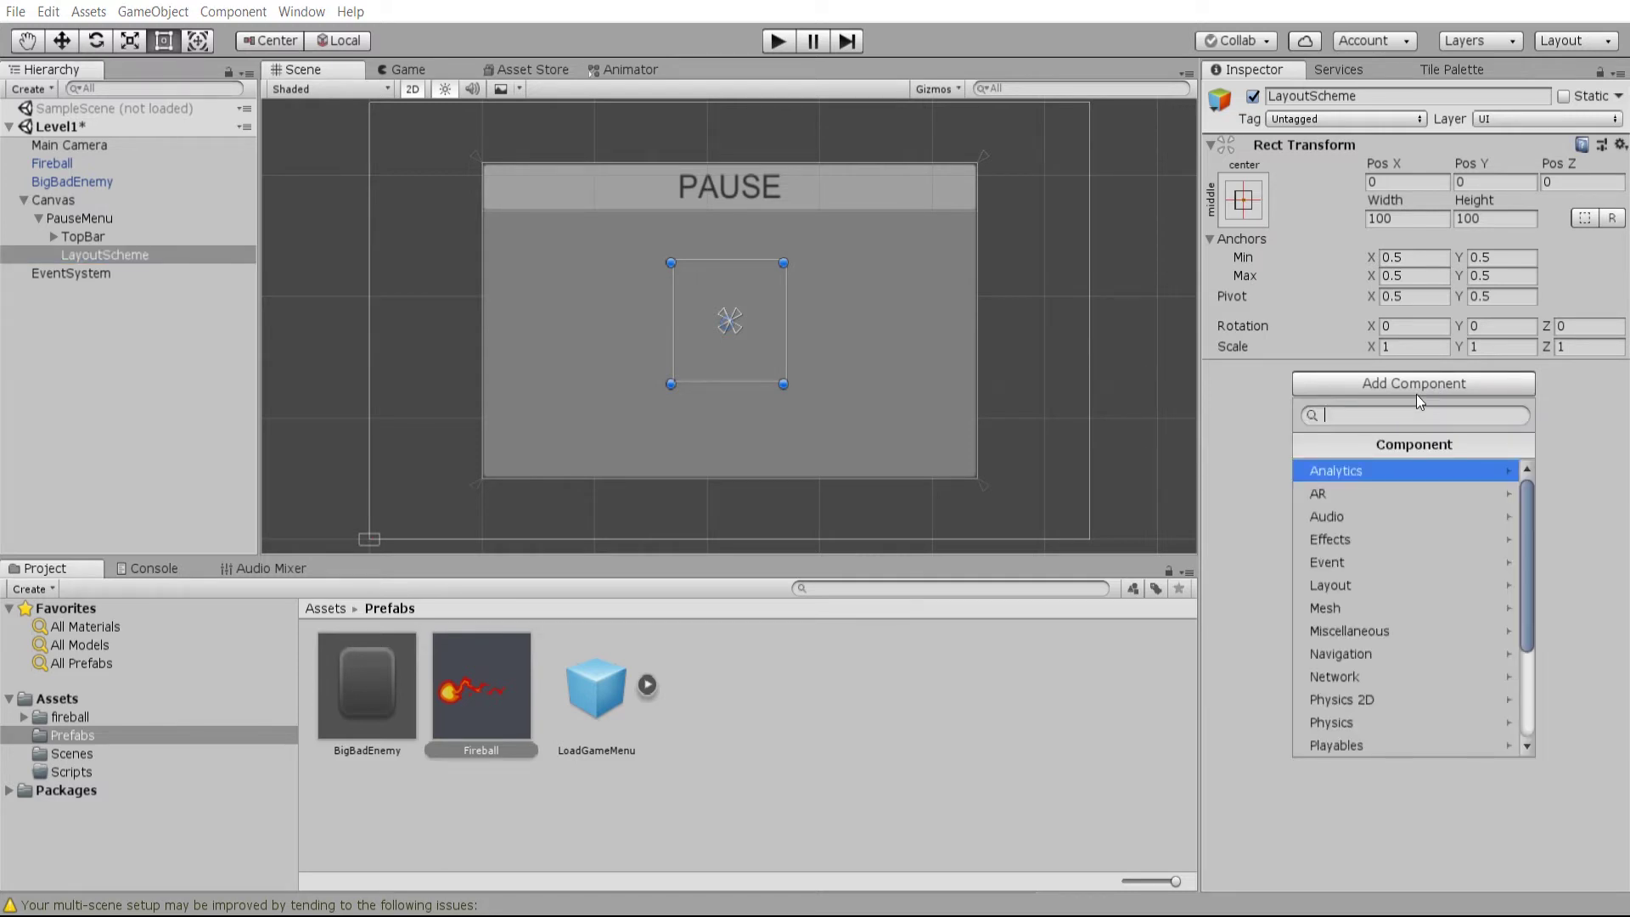
{"action": "type", "text": "layout"}
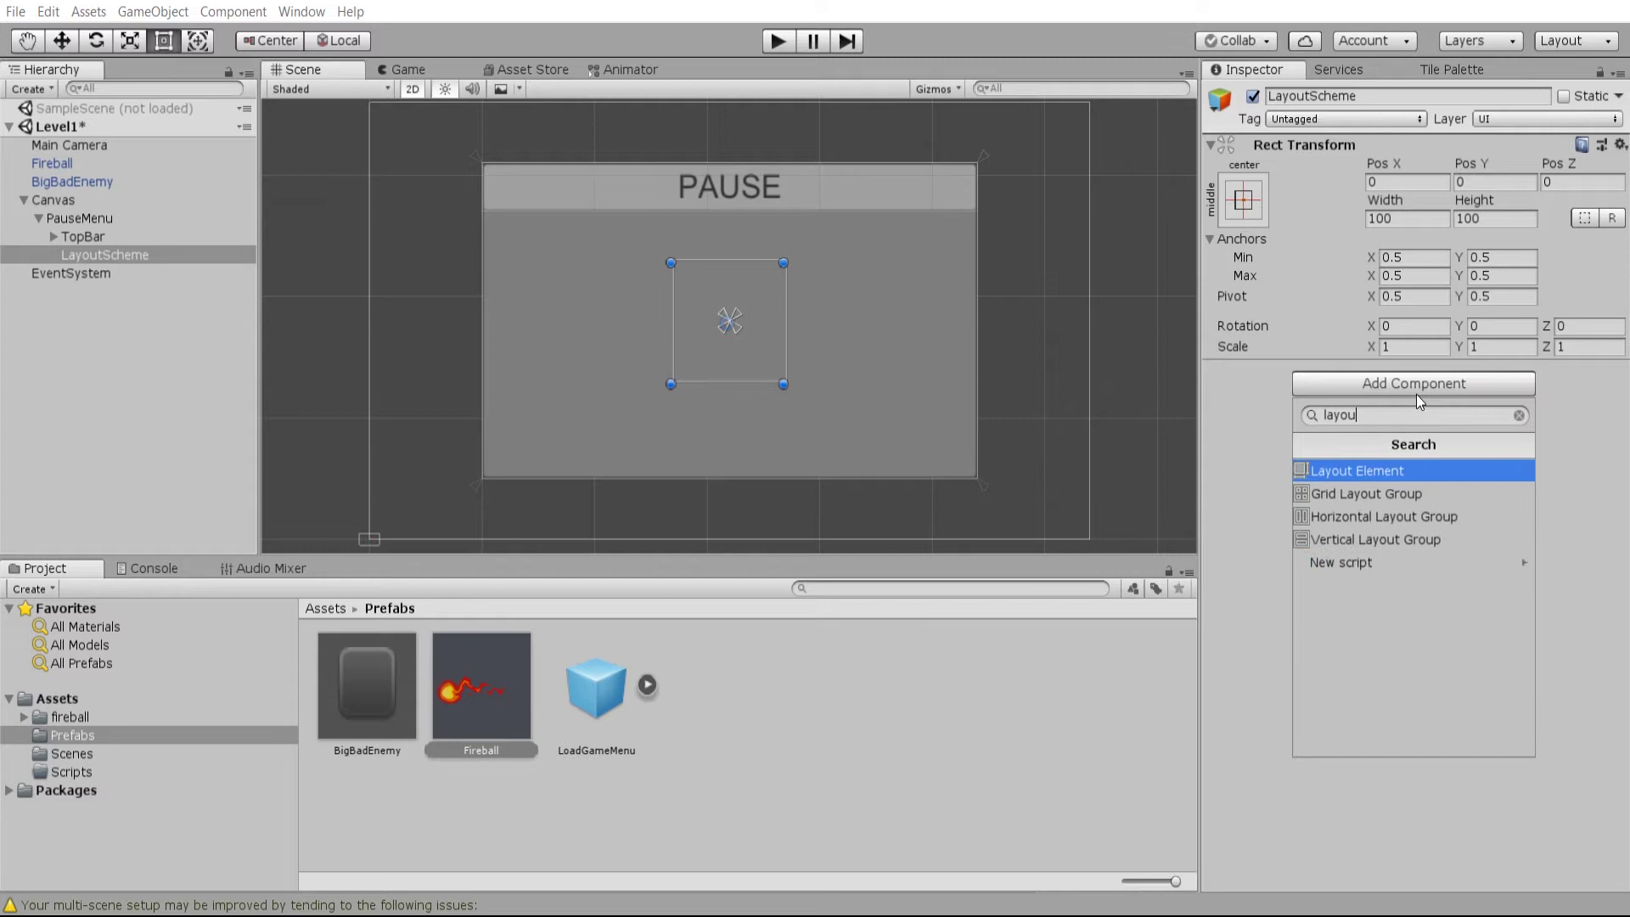
{"action": "key", "text": "Down"}
{"action": "key", "text": "Down"}
{"action": "key", "text": "Down"}
{"action": "key", "text": "Return"}
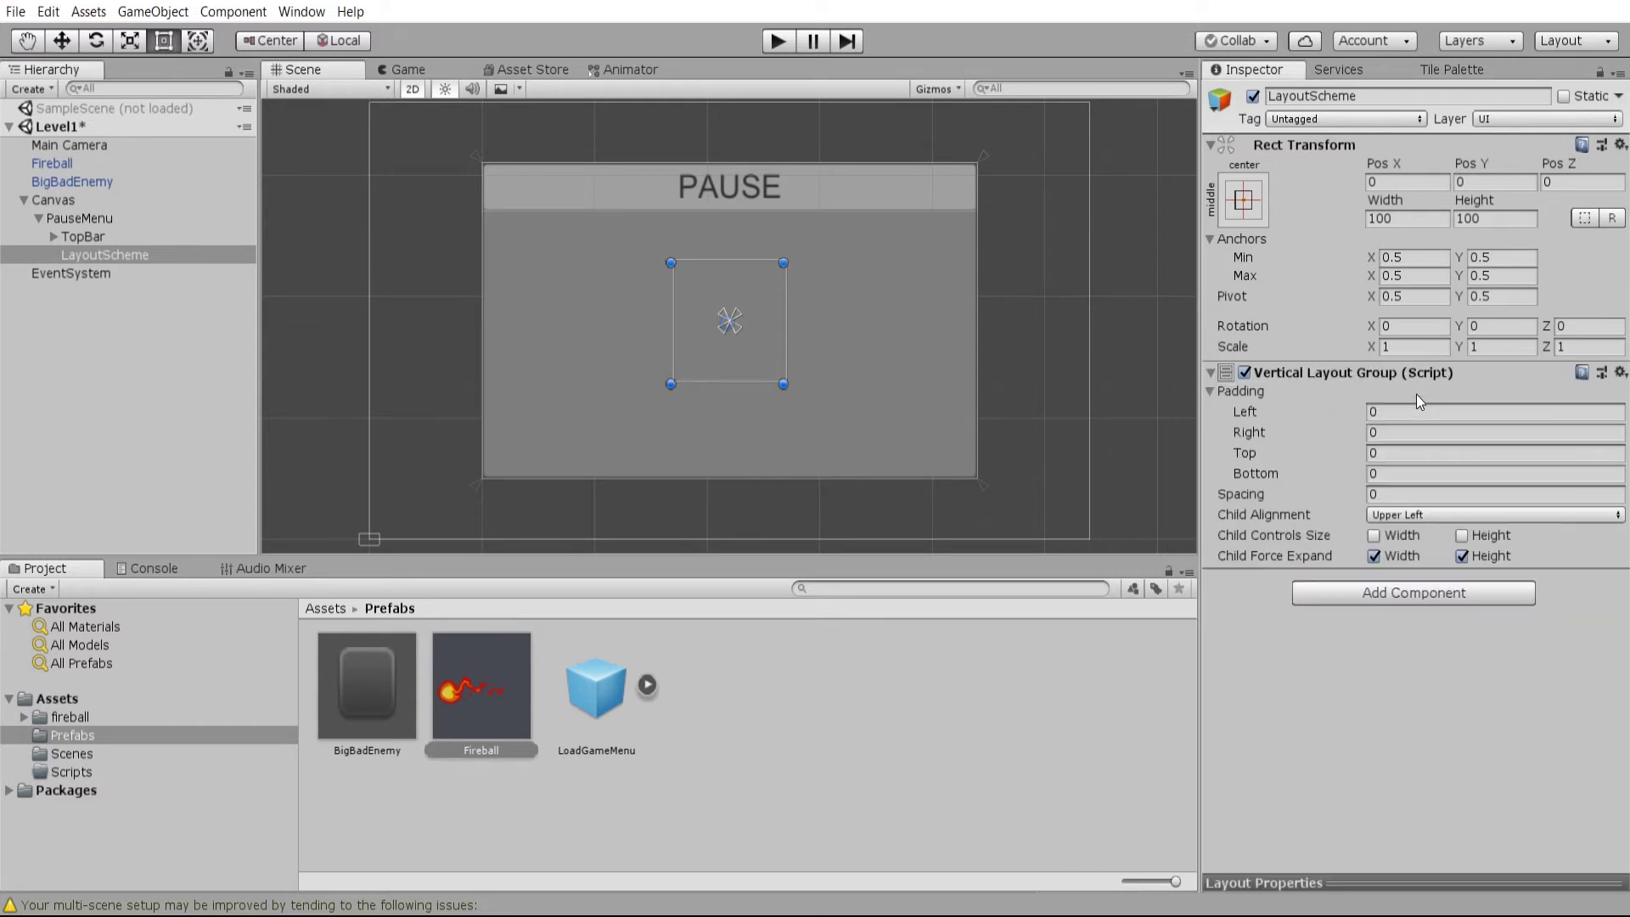
- Add a UI Button inside LayoutScheme
{"action": "right_click", "coordinate": [129, 261]}
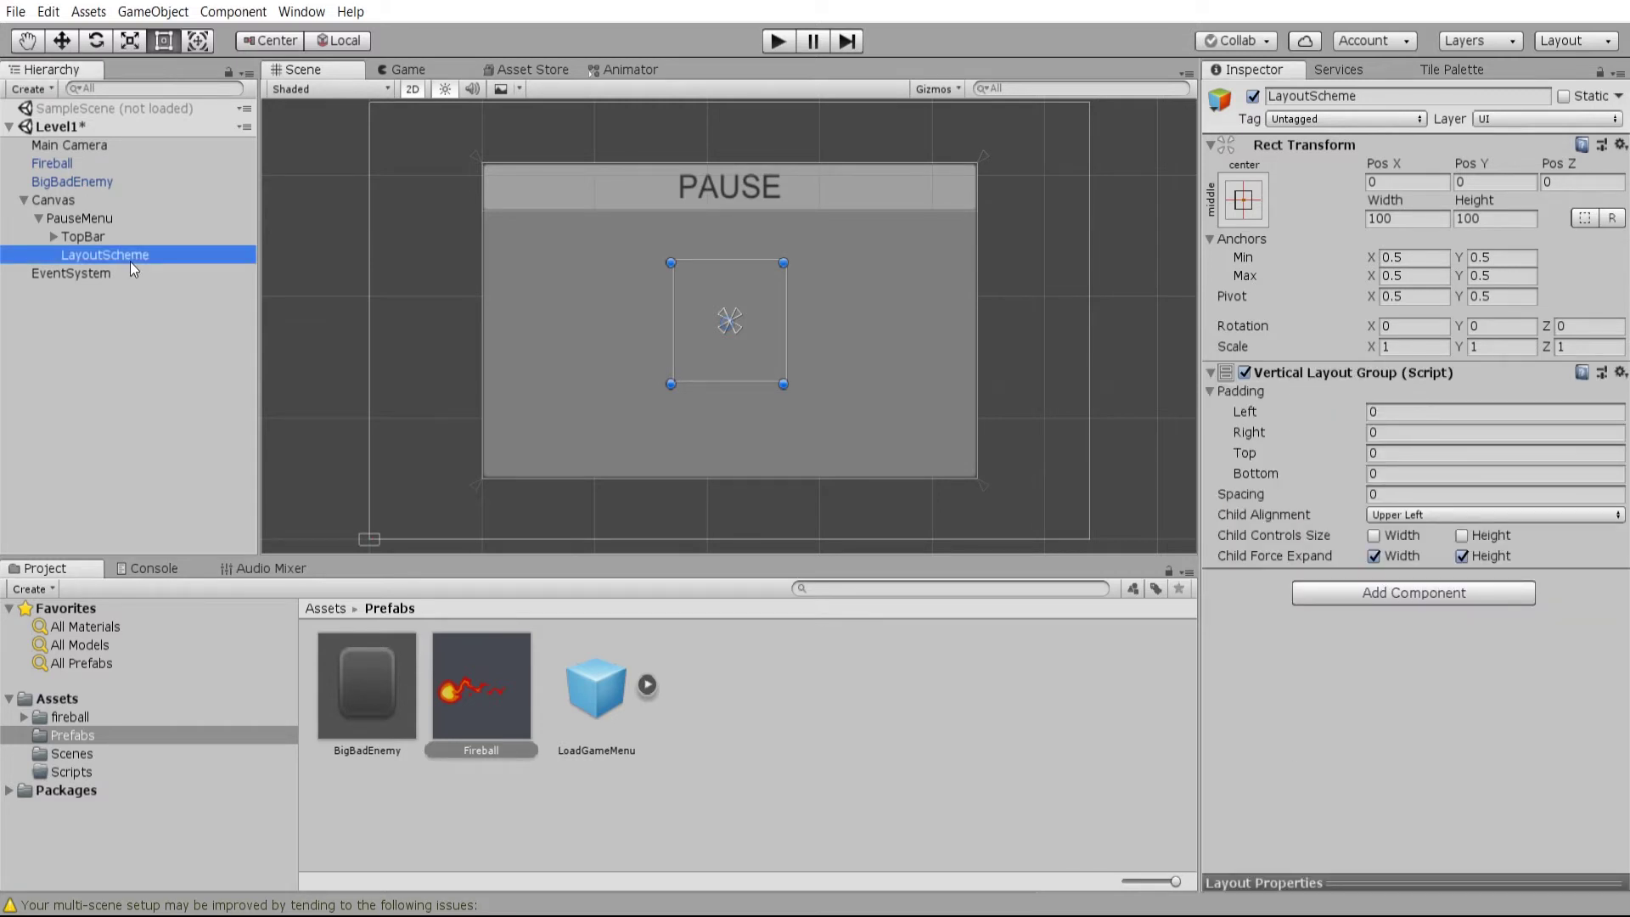
{"action": "mouse_move", "coordinate": [203, 574]}
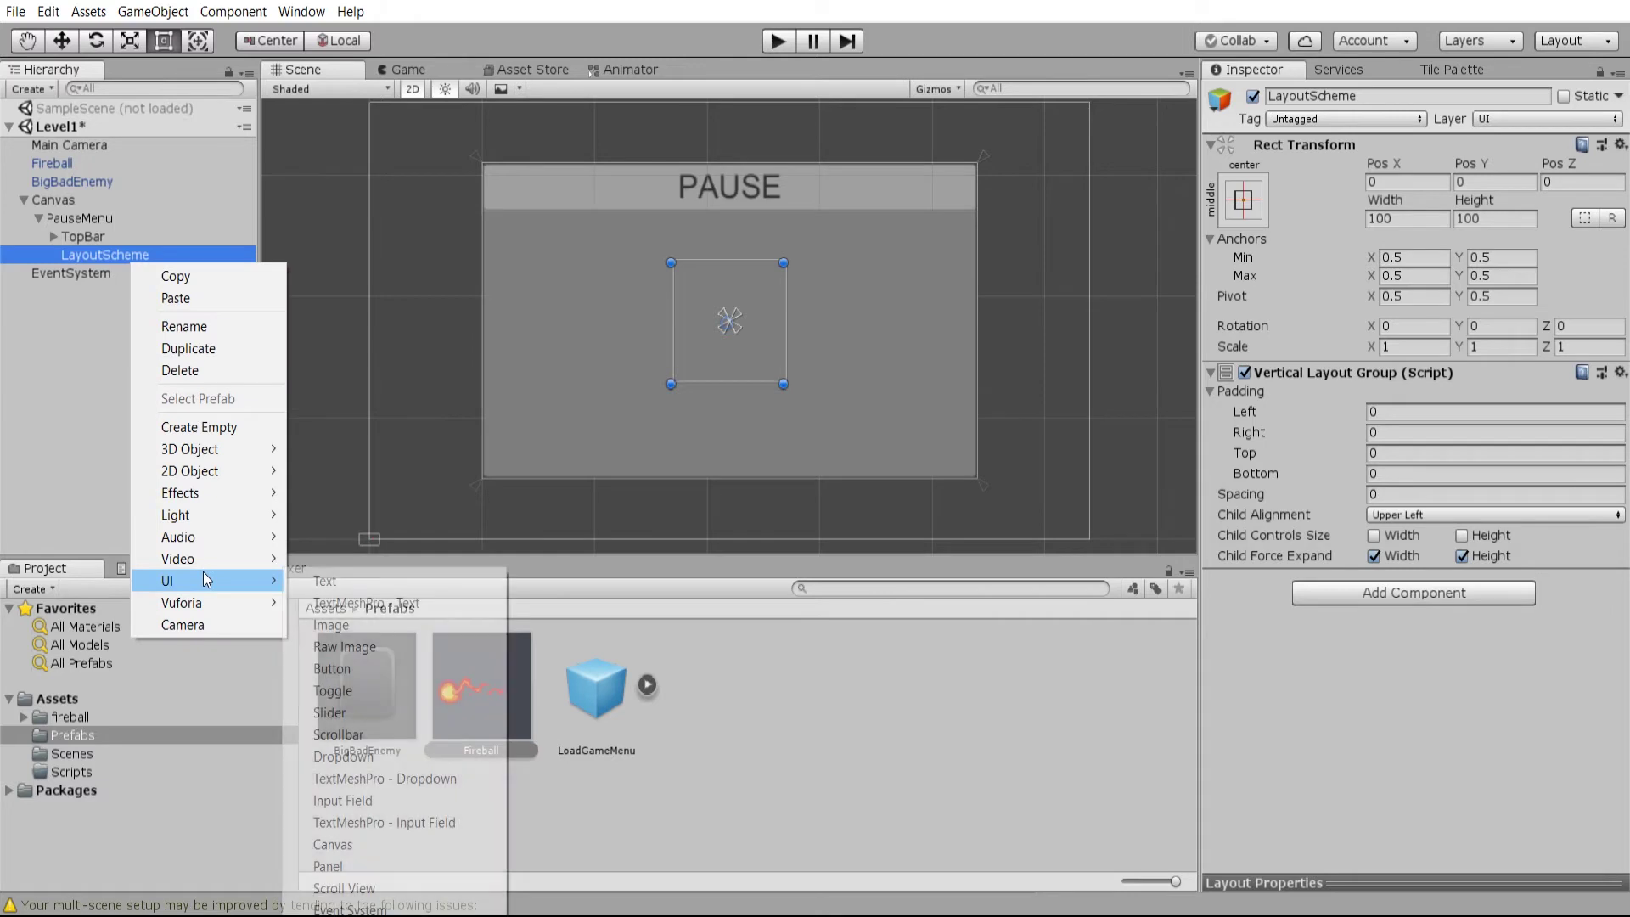
{"action": "left_click", "coordinate": [331, 668]}
- Anchor LayoutScheme bottom-stretch, extend it to height 220 below the PAUSE bar, and copy the button
{"action": "left_click", "coordinate": [141, 253]}
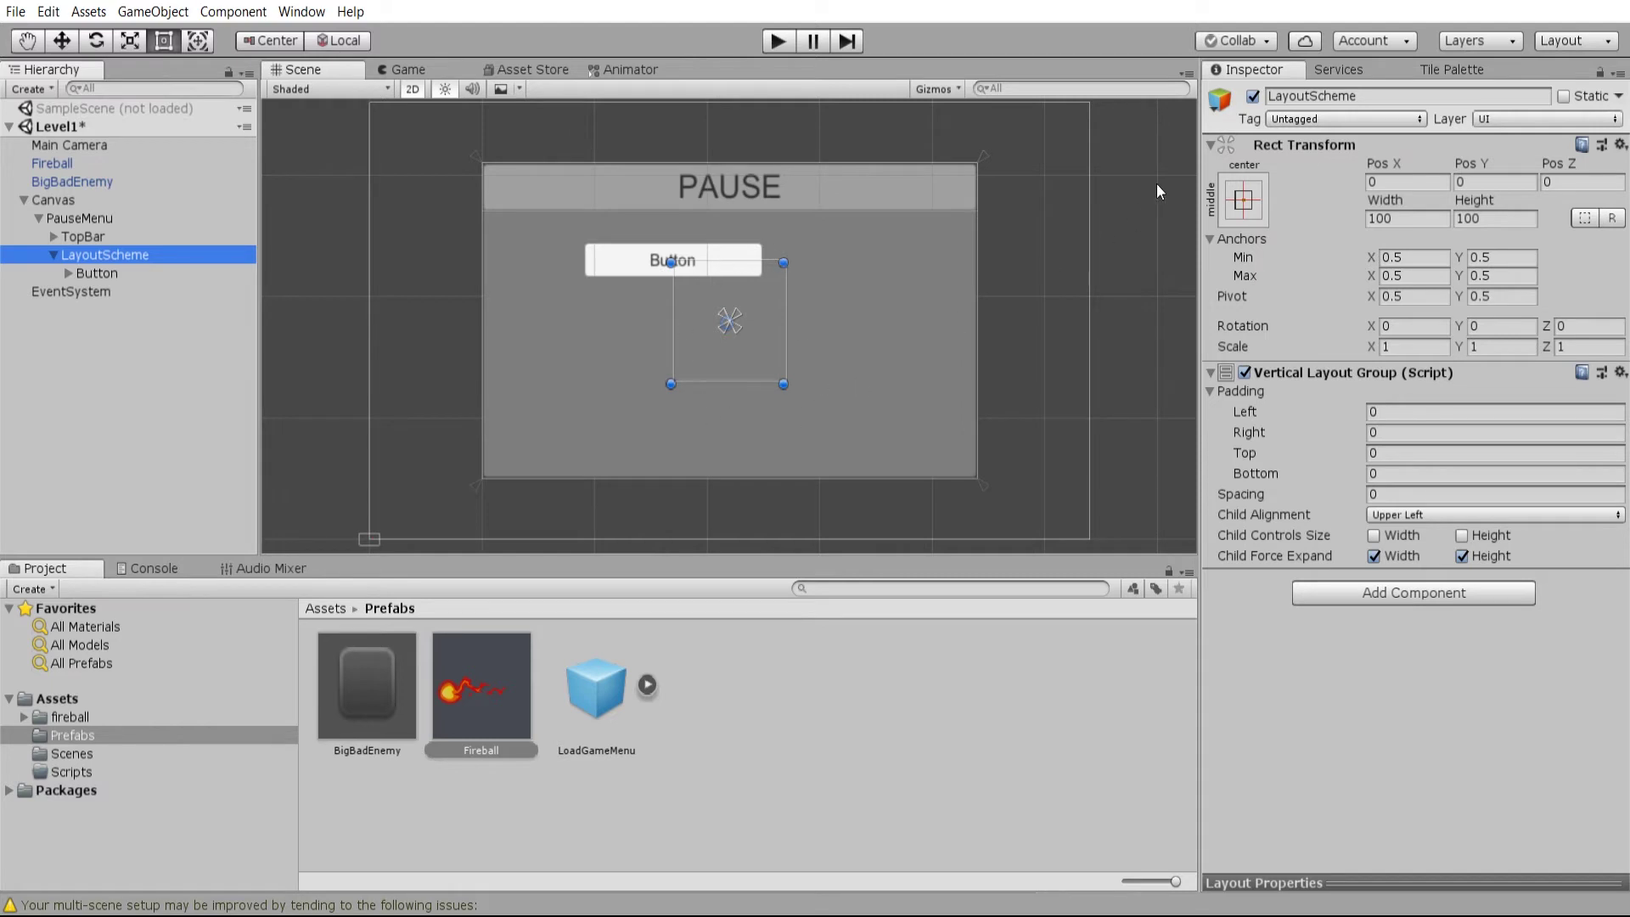
{"action": "left_click", "coordinate": [1254, 207]}
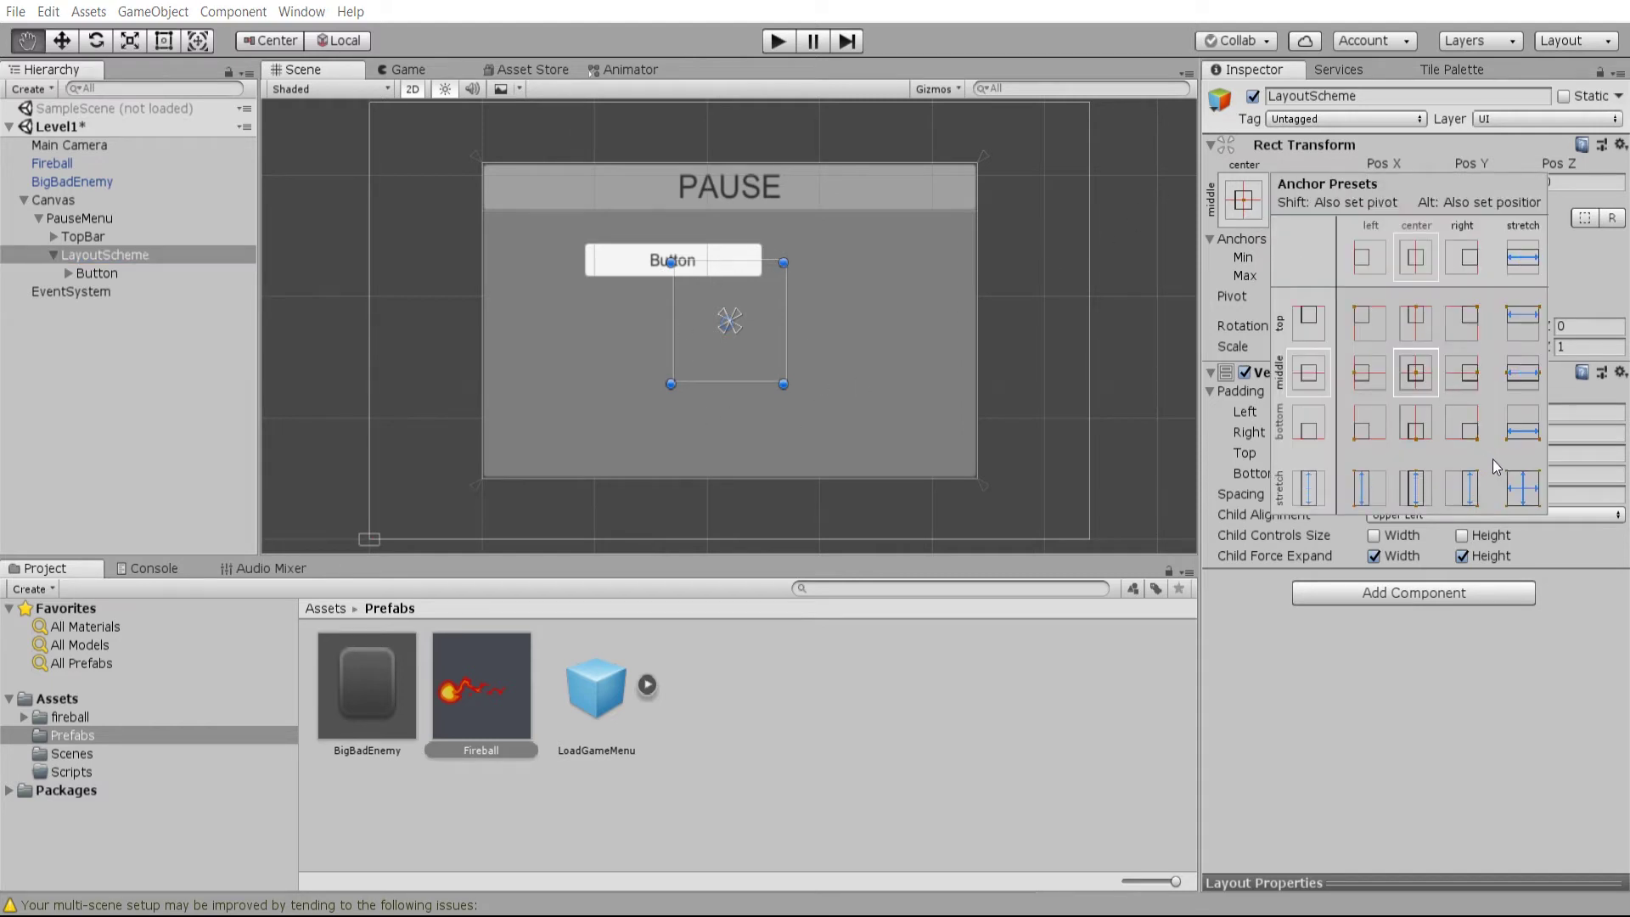
{"action": "left_click", "coordinate": [1524, 429], "text": "alt+shift"}
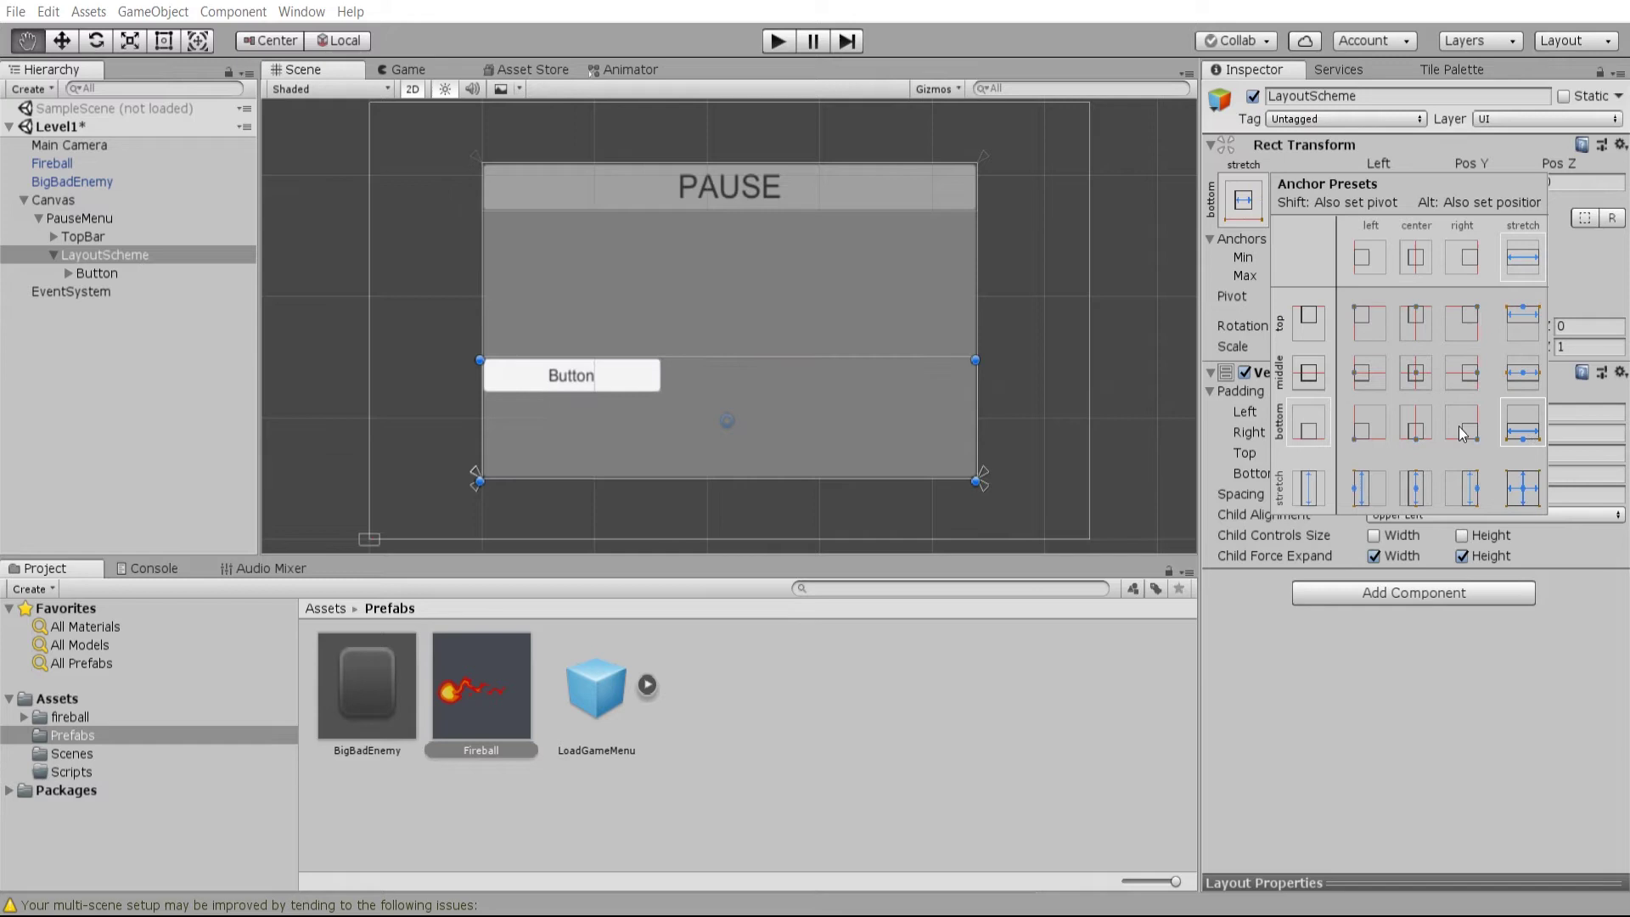
{"action": "left_click", "coordinate": [763, 335]}
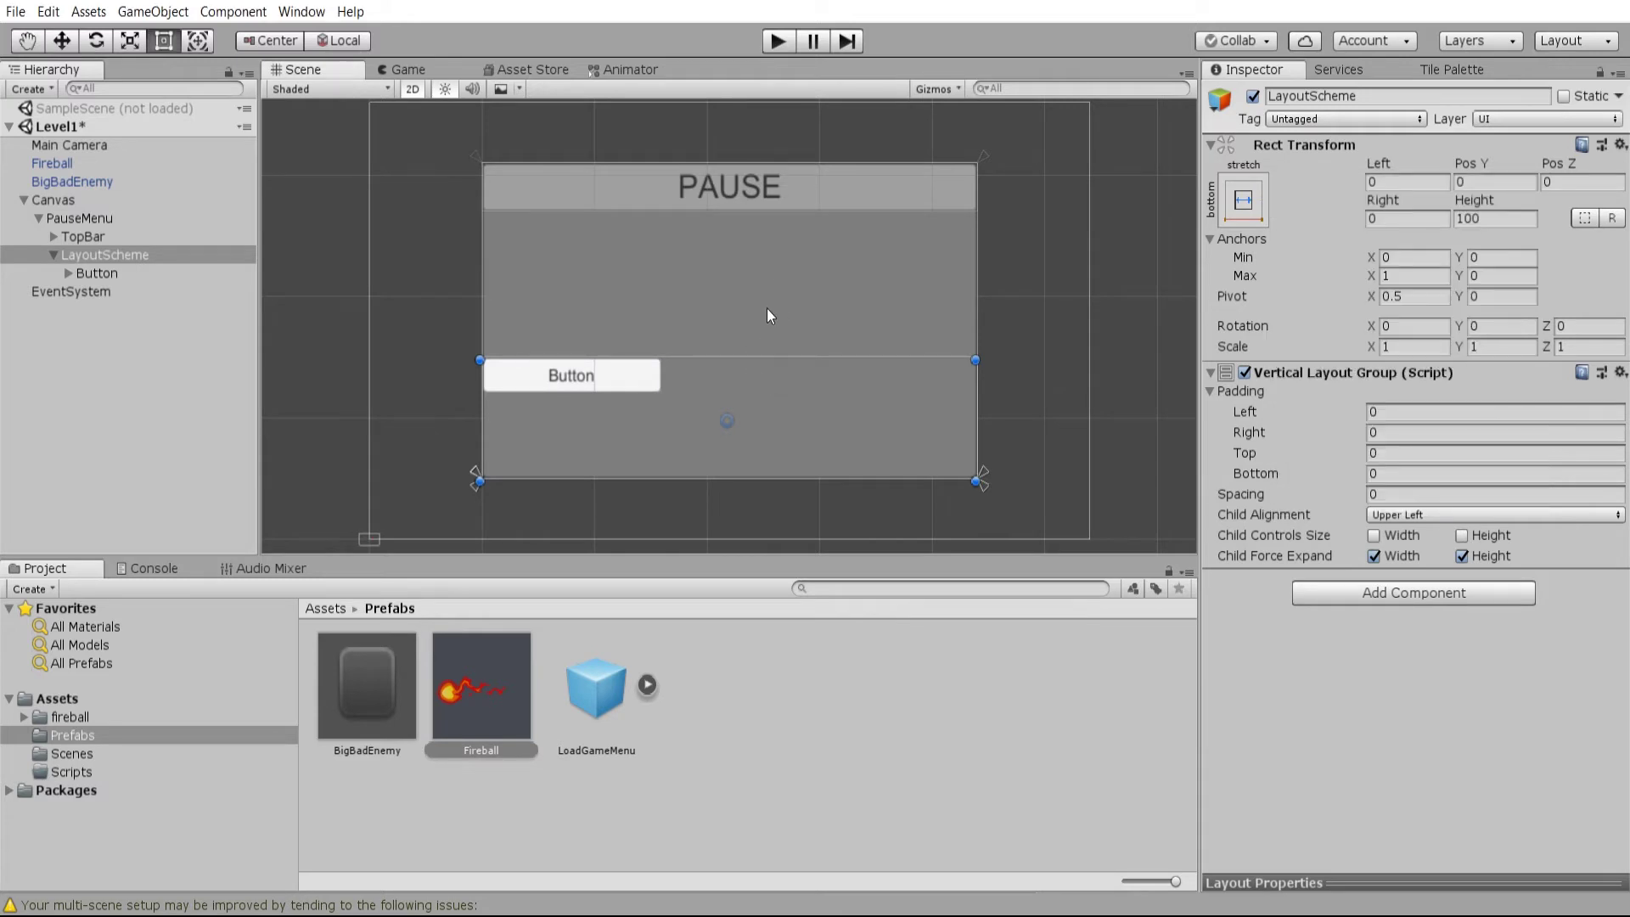
{"action": "left_click_drag", "start_coordinate": [759, 354], "coordinate": [715, 212]}
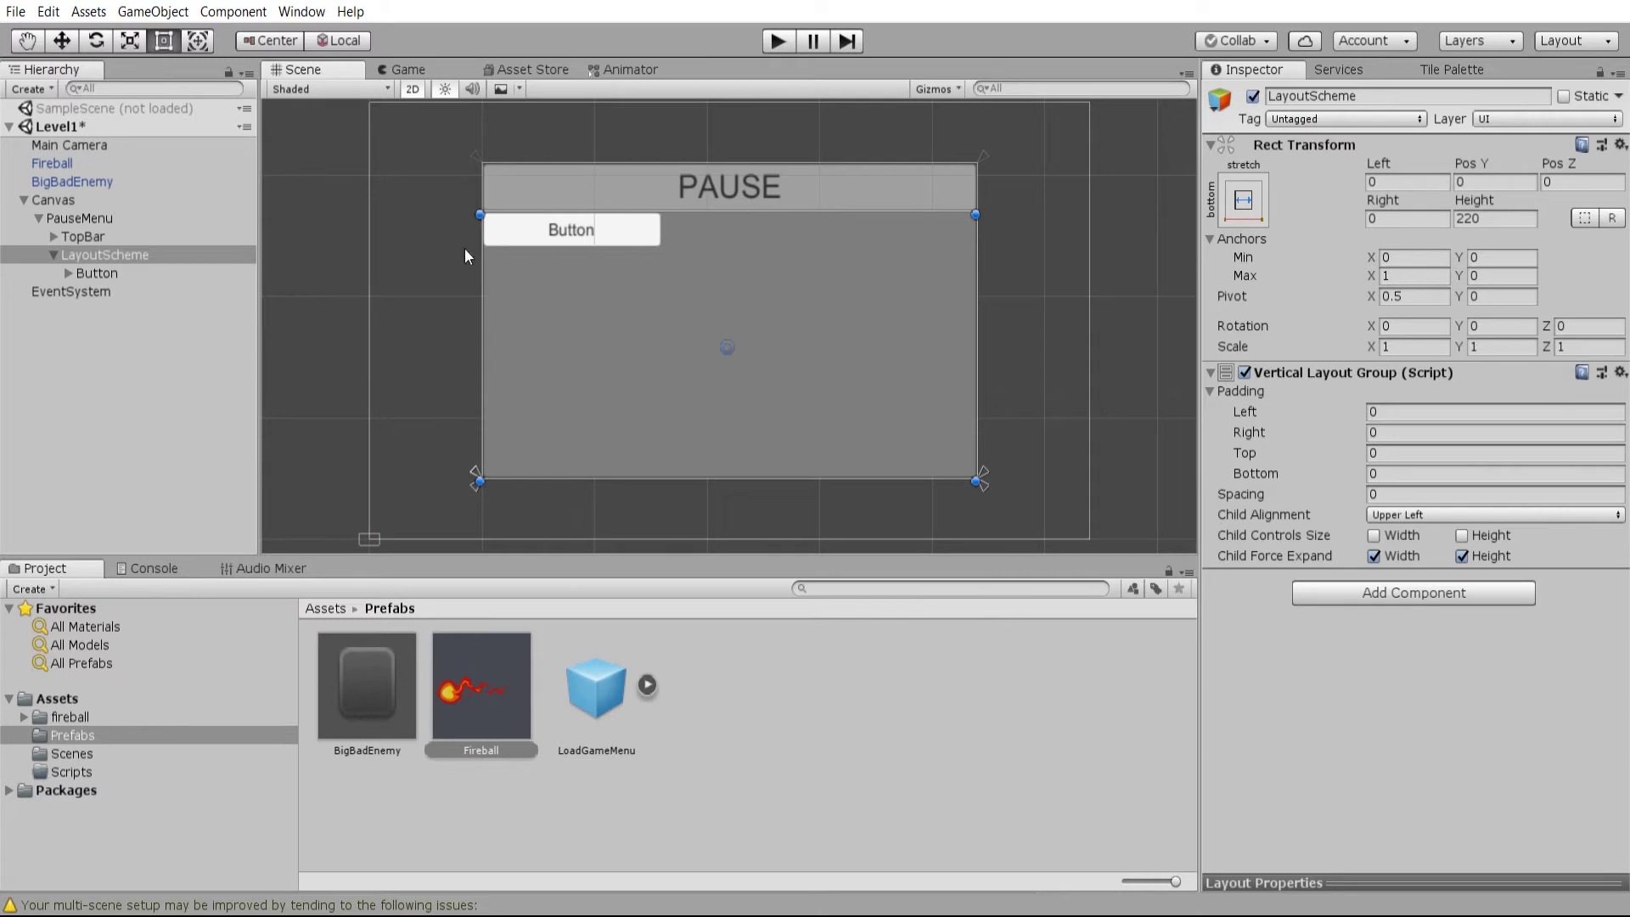
{"action": "left_click_drag", "start_coordinate": [100, 265], "coordinate": [129, 253]}
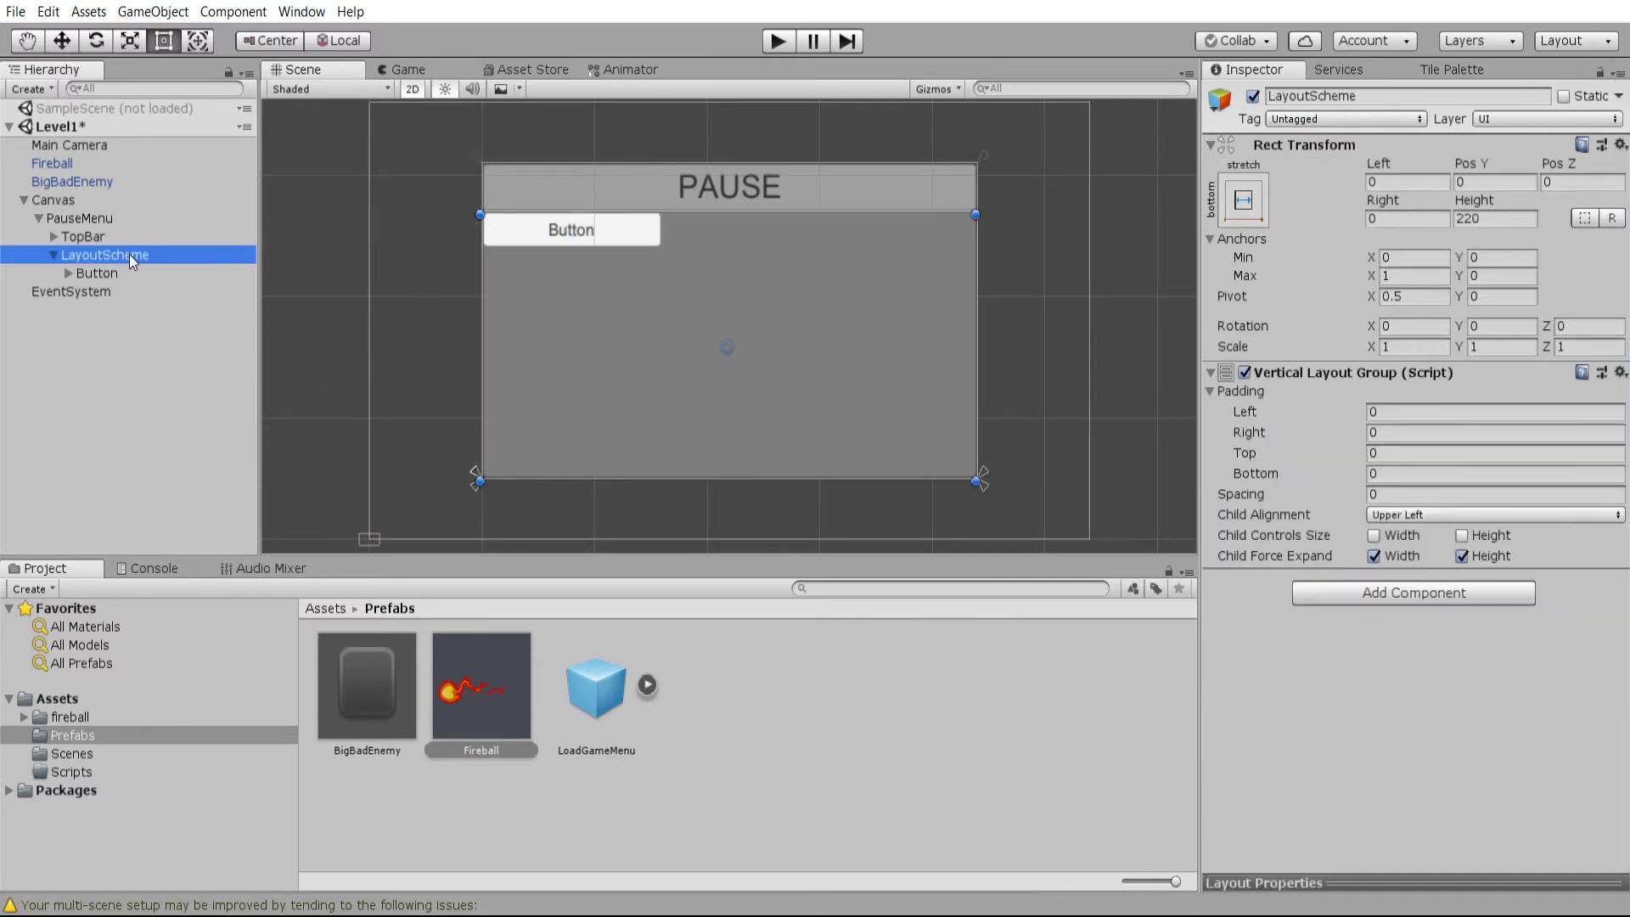
- Duplicate the button again and move both copies into LayoutScheme, giving it three buttons
{"action": "key", "text": "ctrl+d"}
{"action": "left_click", "coordinate": [105, 295]}
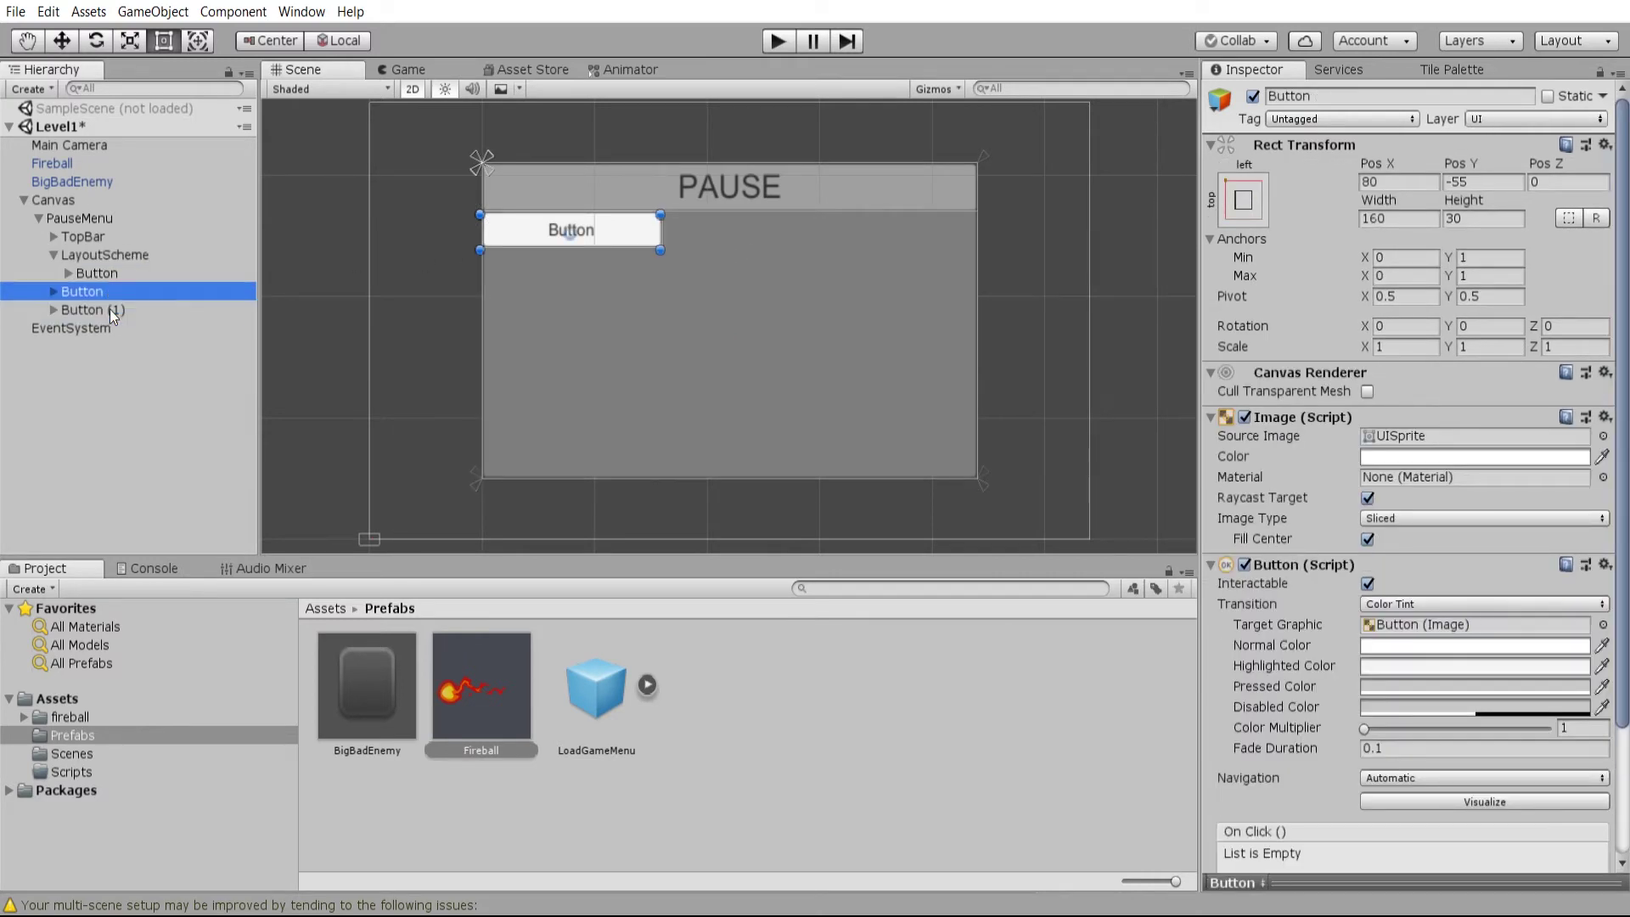
{"action": "left_click", "coordinate": [109, 309], "text": "shift"}
{"action": "left_click_drag", "start_coordinate": [110, 292], "coordinate": [145, 257]}
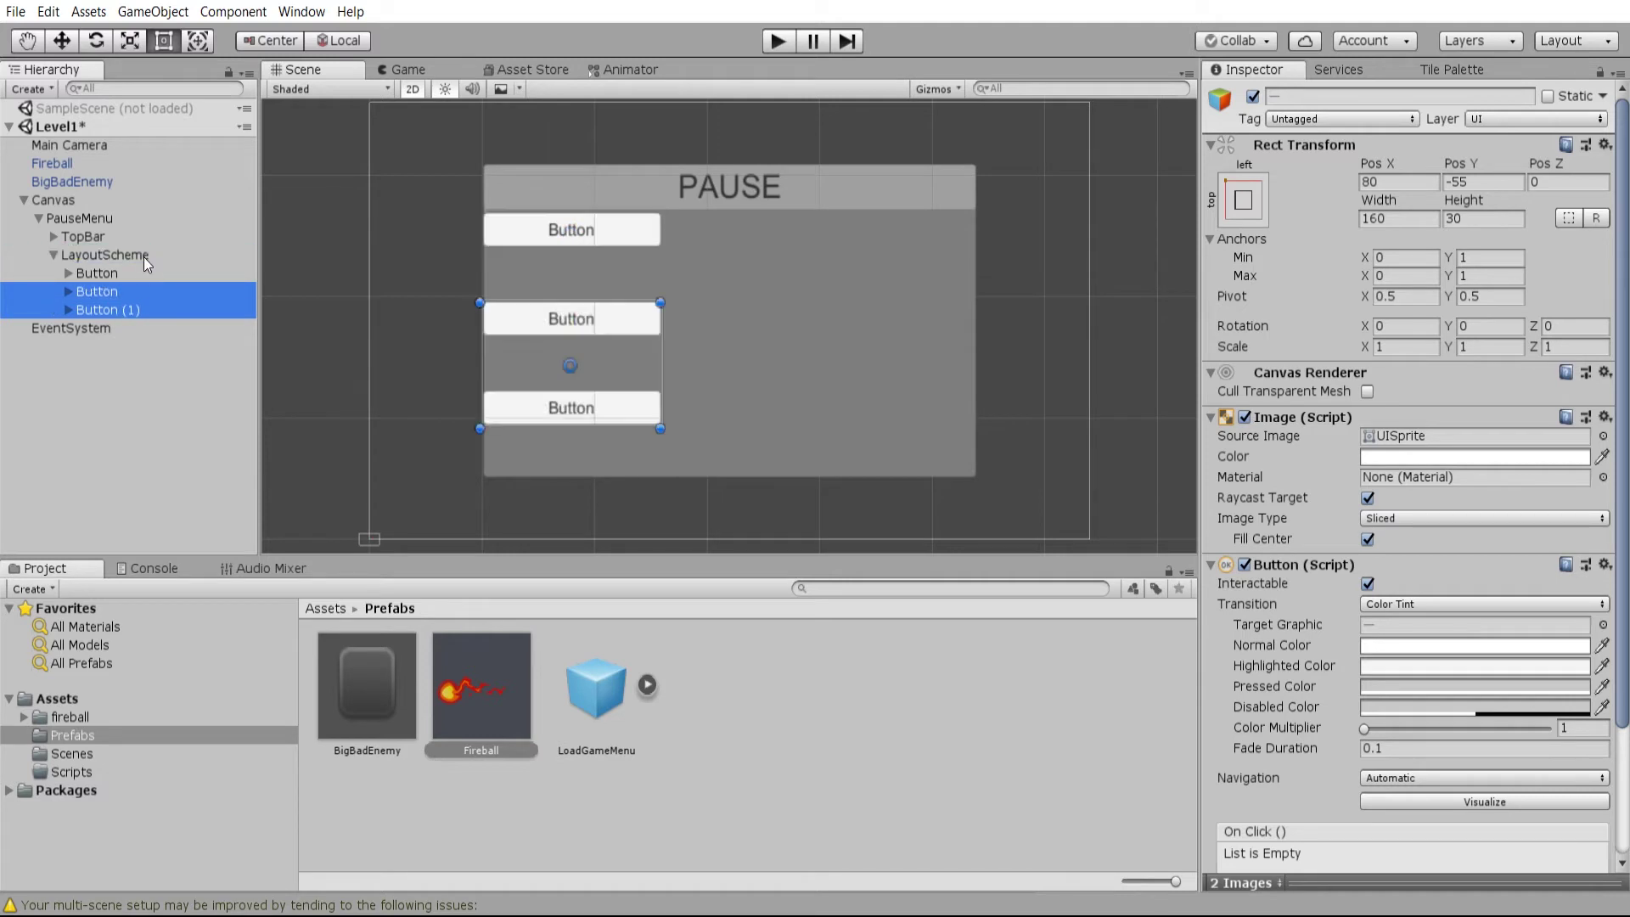
{"action": "left_click", "coordinate": [202, 256]}
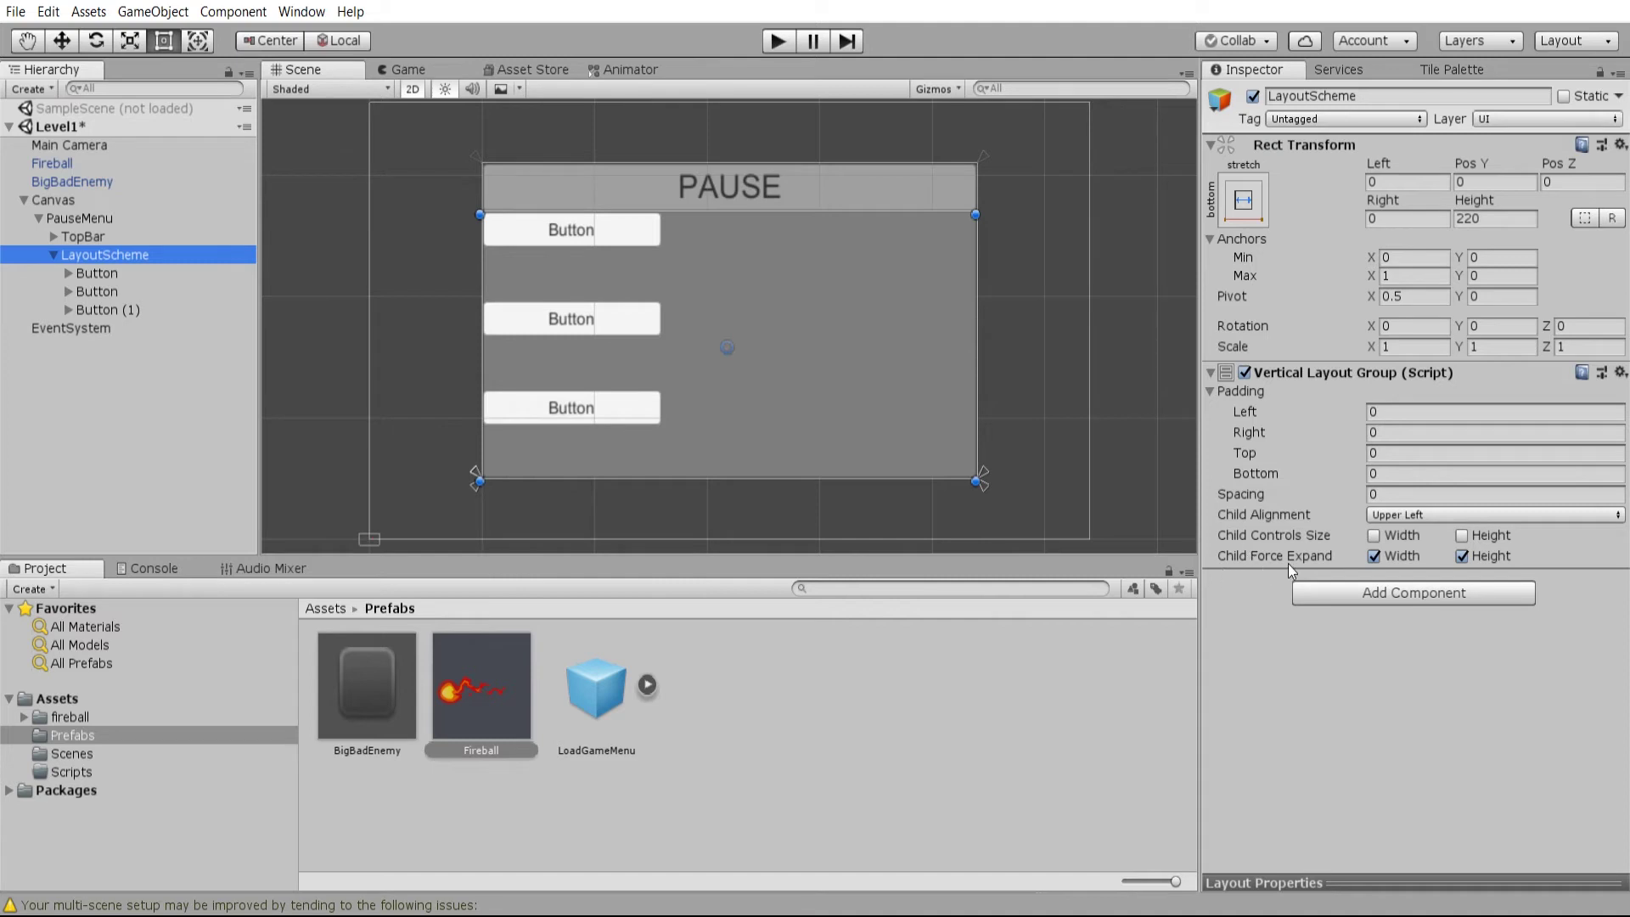
- Turn off Child Force Expand Height, set spacing to 10 and Upper Center alignment
{"action": "left_click", "coordinate": [1461, 557]}
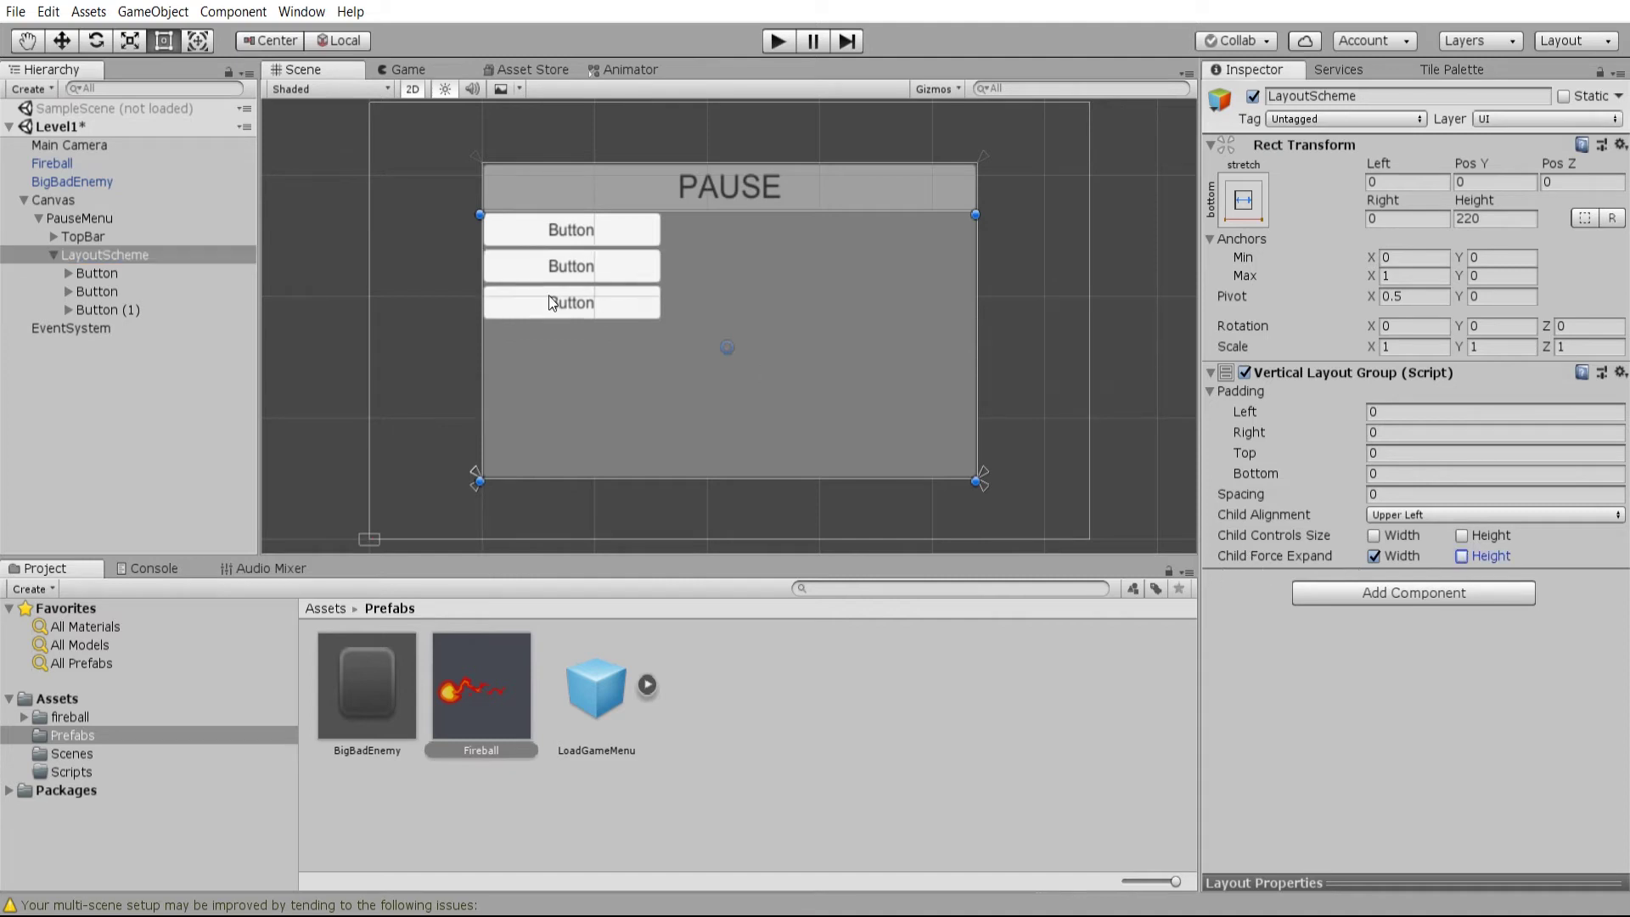
{"action": "left_click", "coordinate": [1457, 495]}
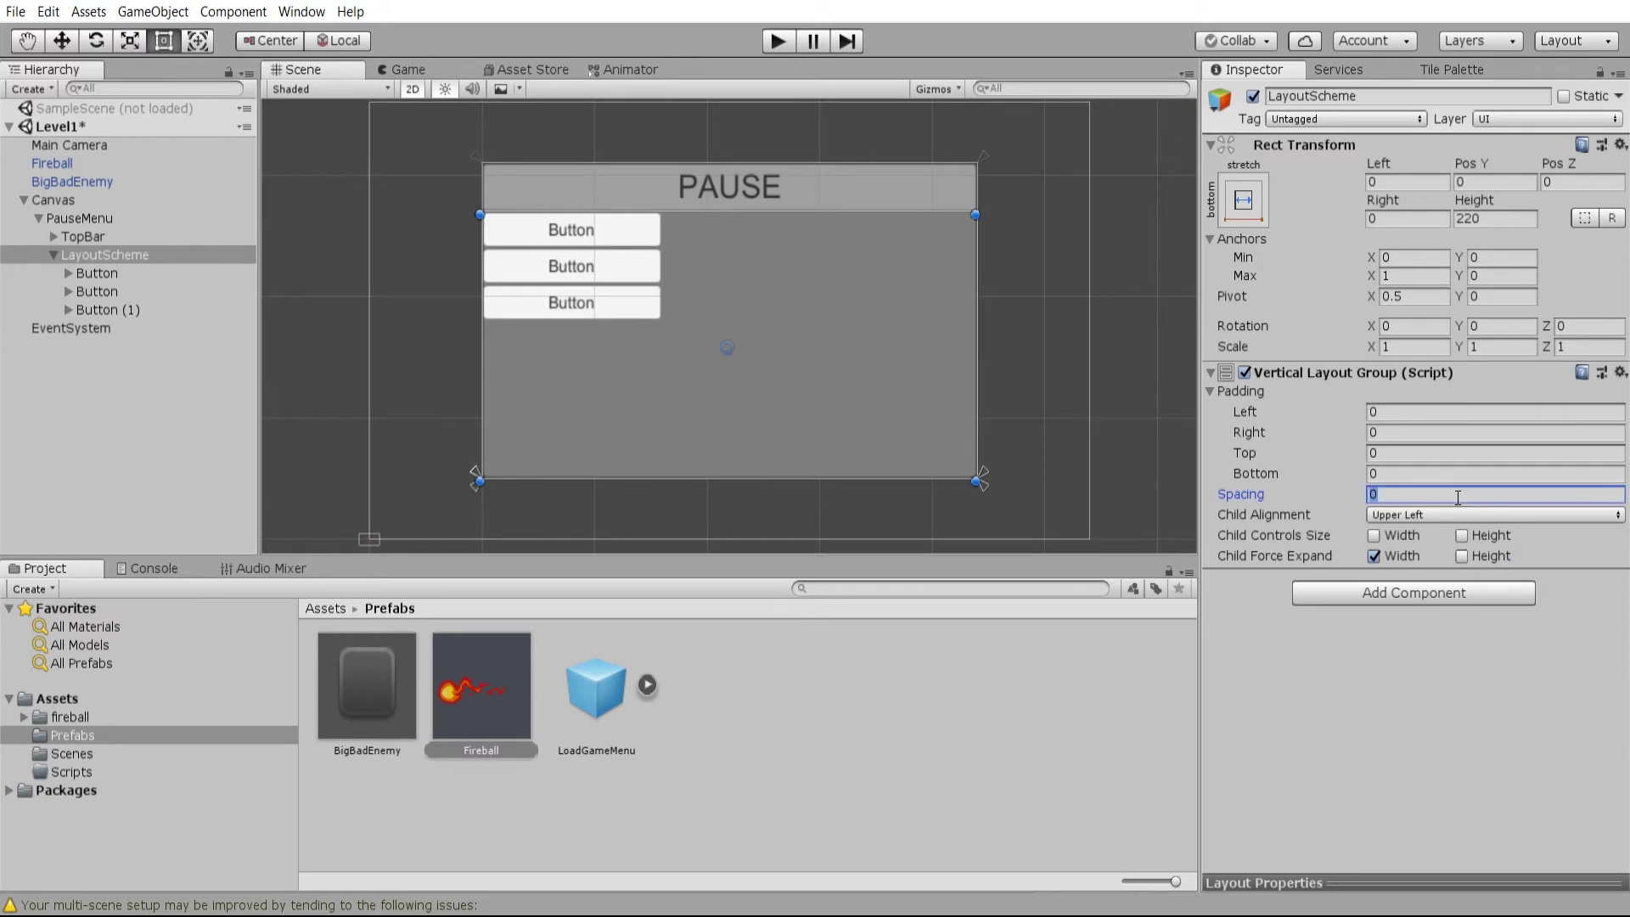
{"action": "type", "text": "10"}
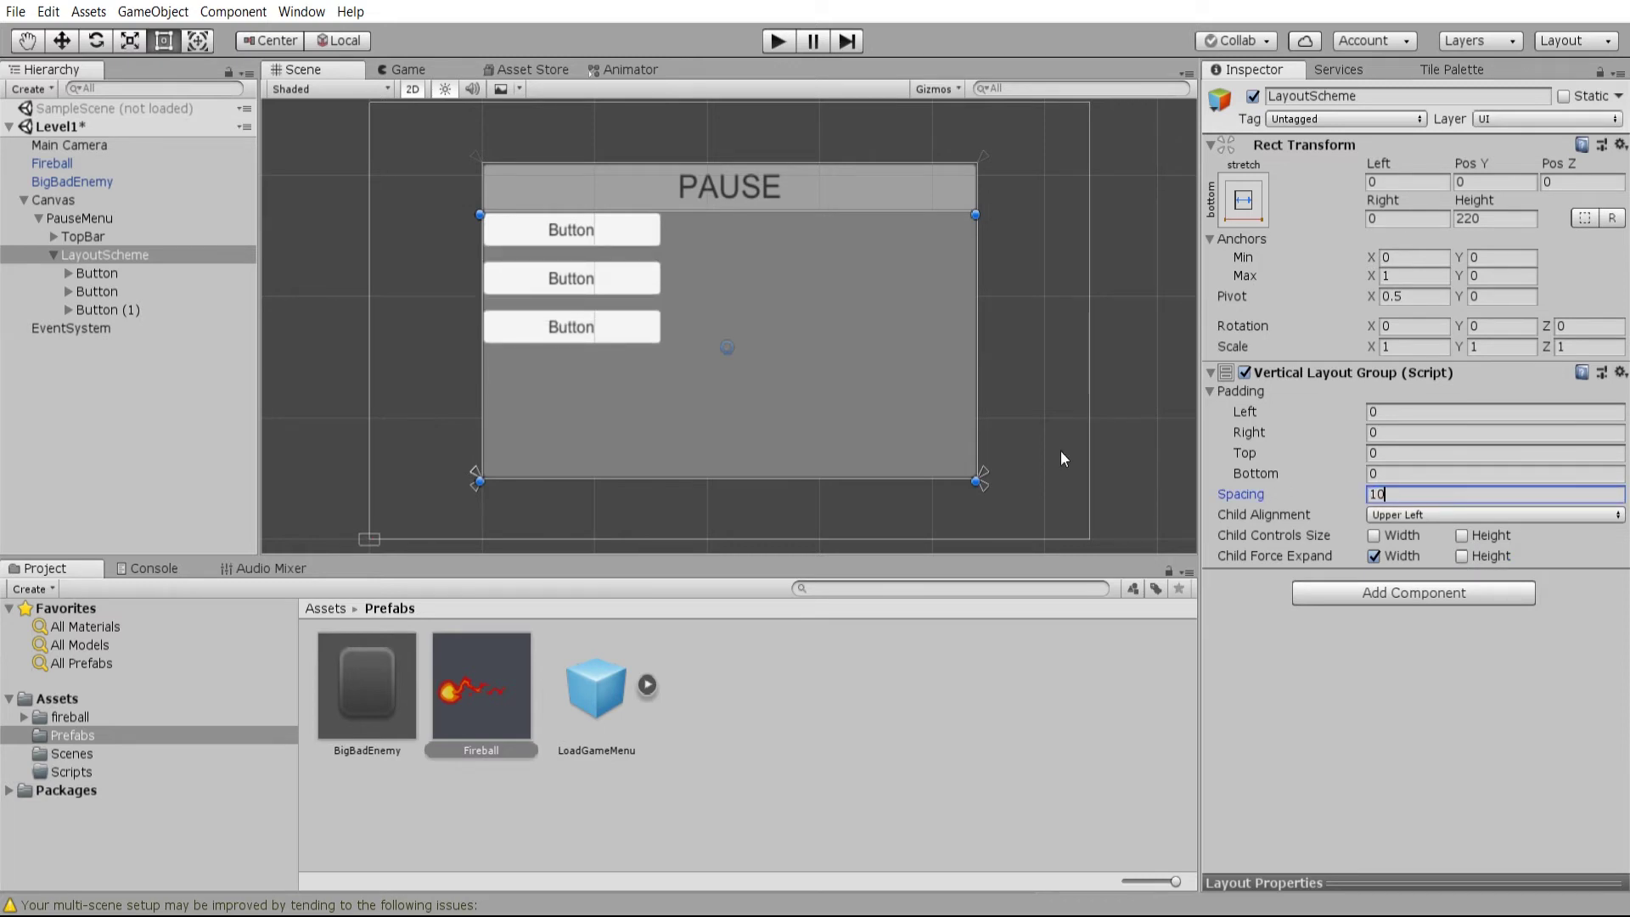
{"action": "left_click", "coordinate": [1422, 514]}
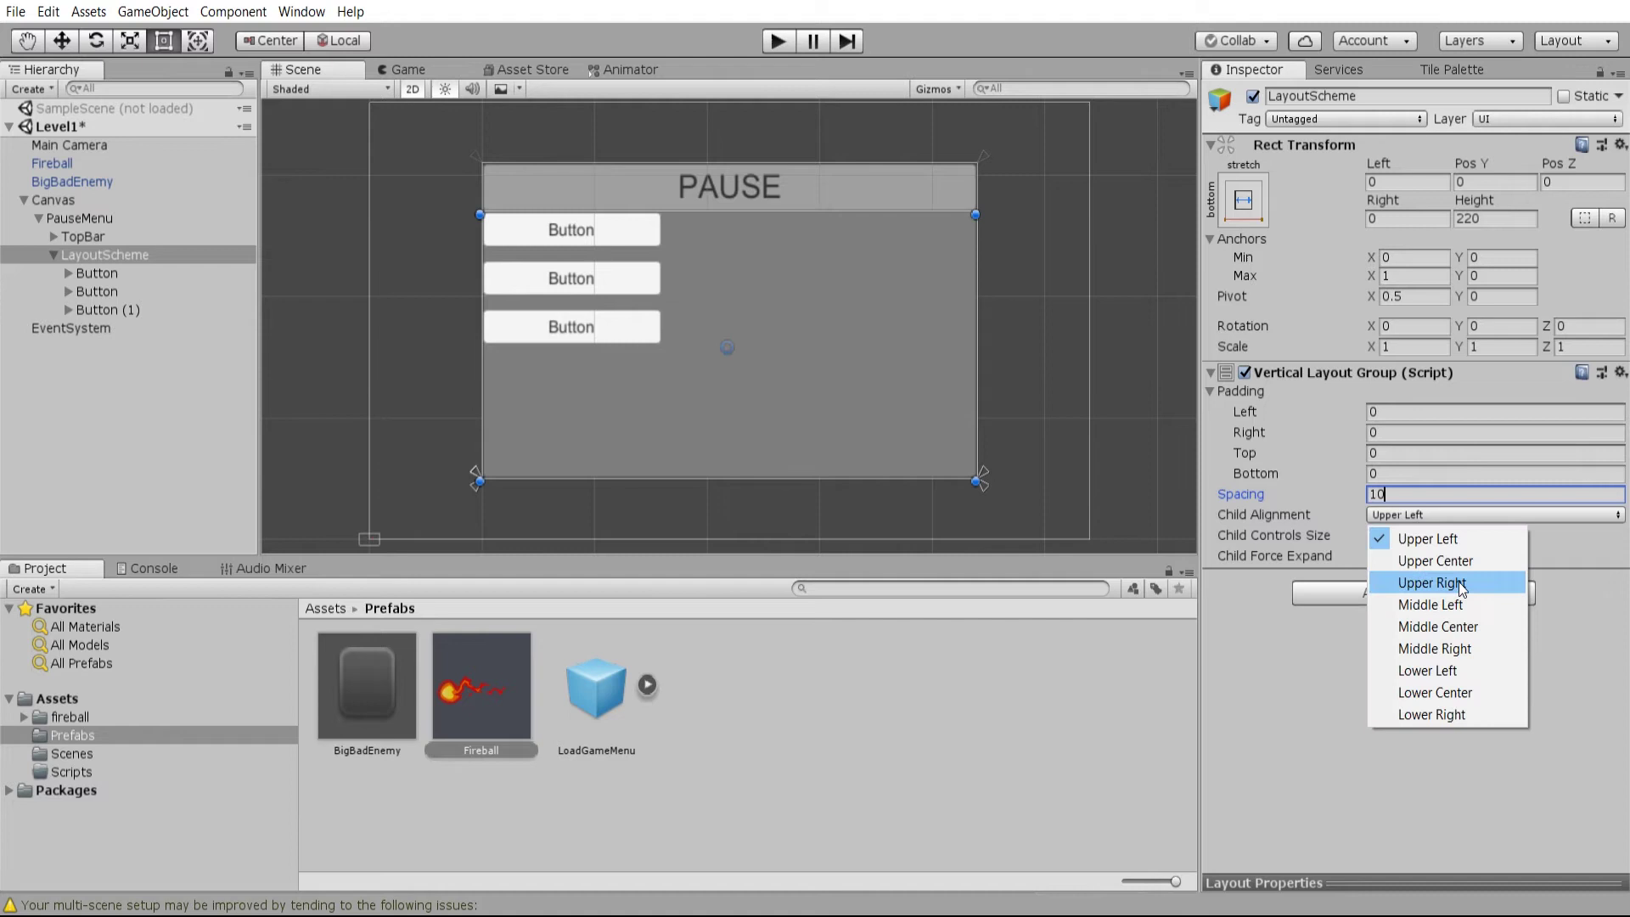
{"action": "left_click", "coordinate": [1419, 558]}
- Set the Vertical Layout Group padding to 25 on left, right, top and bottom
{"action": "left_click", "coordinate": [1419, 413]}
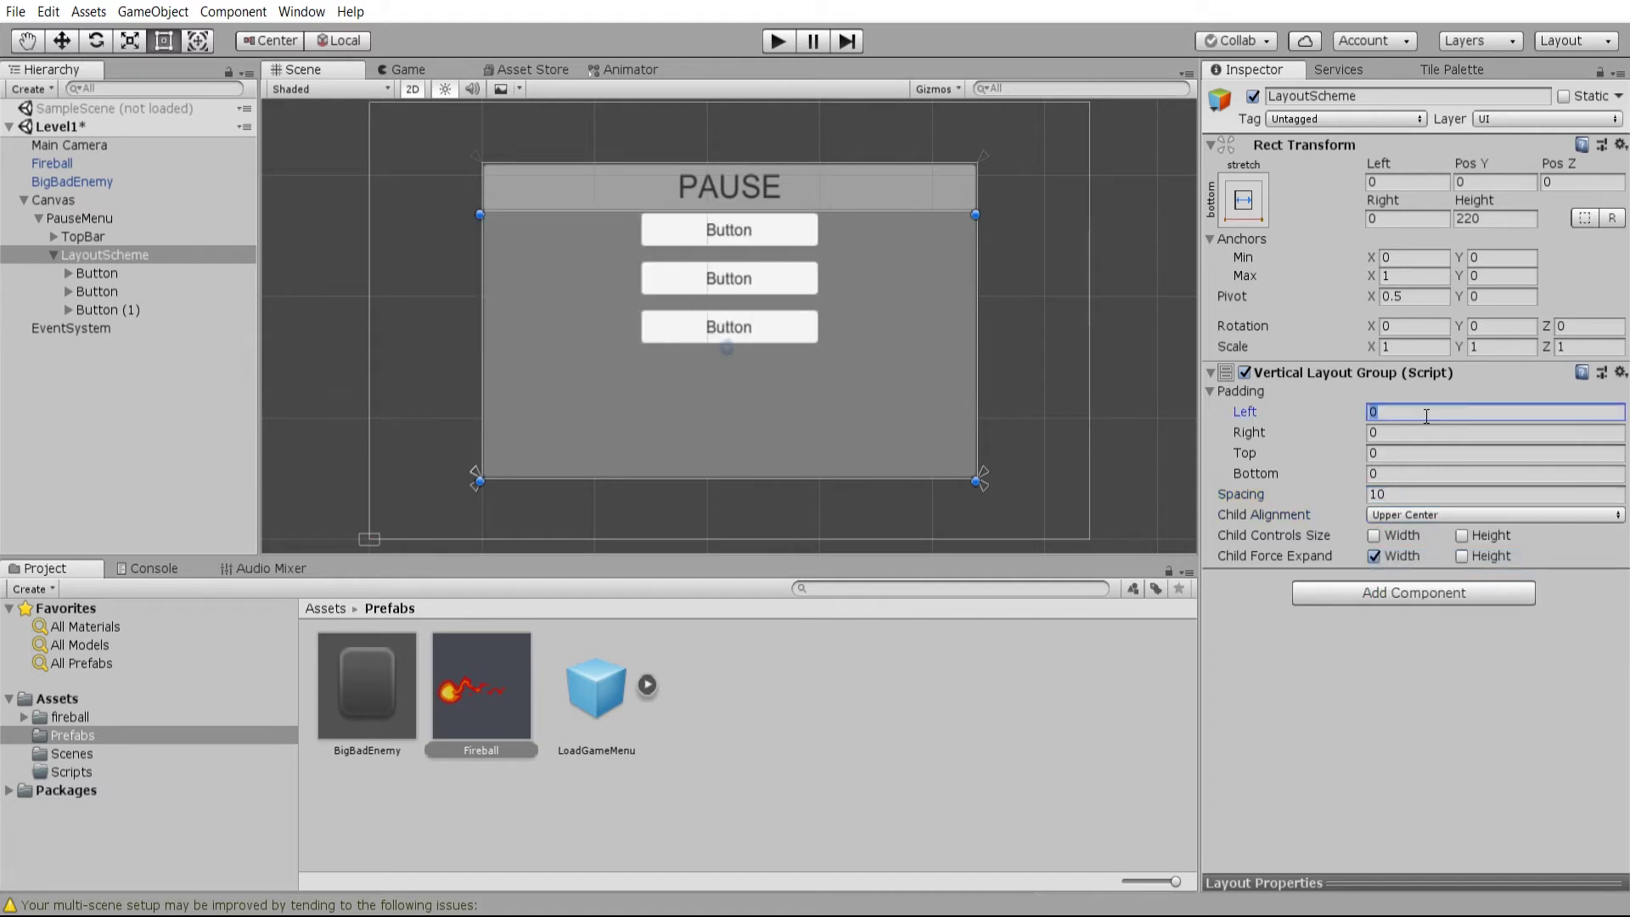
{"action": "type", "text": "25"}
{"action": "key", "text": "Tab"}
{"action": "type", "text": "25"}
{"action": "key", "text": "Tab"}
{"action": "type", "text": "25"}
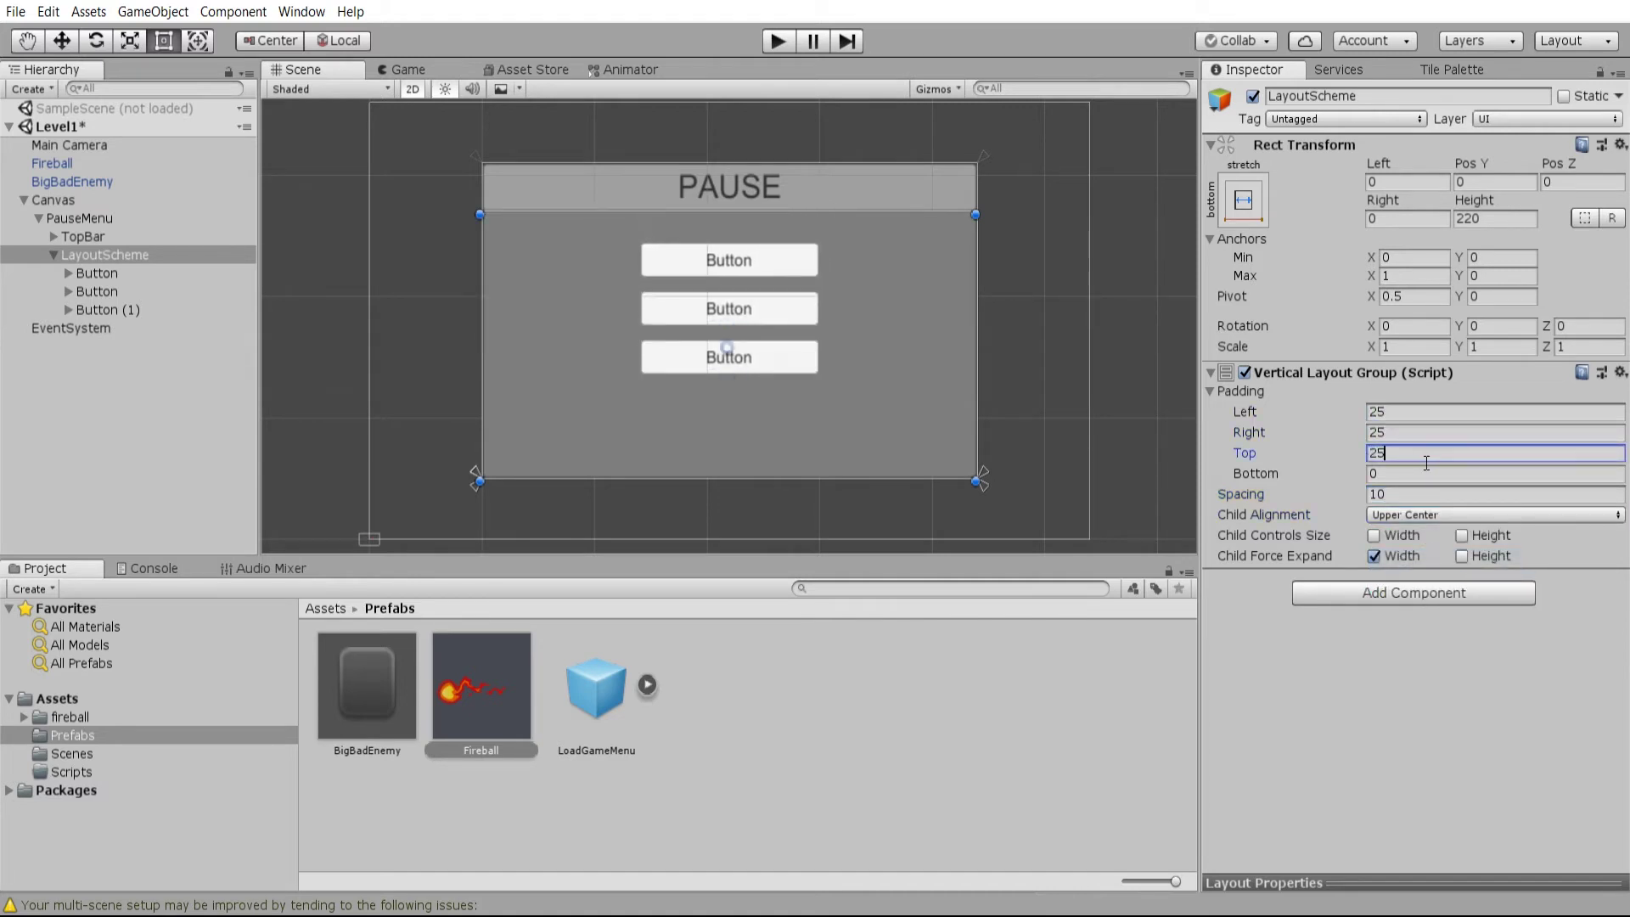
{"action": "key", "text": "Tab"}
{"action": "type", "text": "25"}
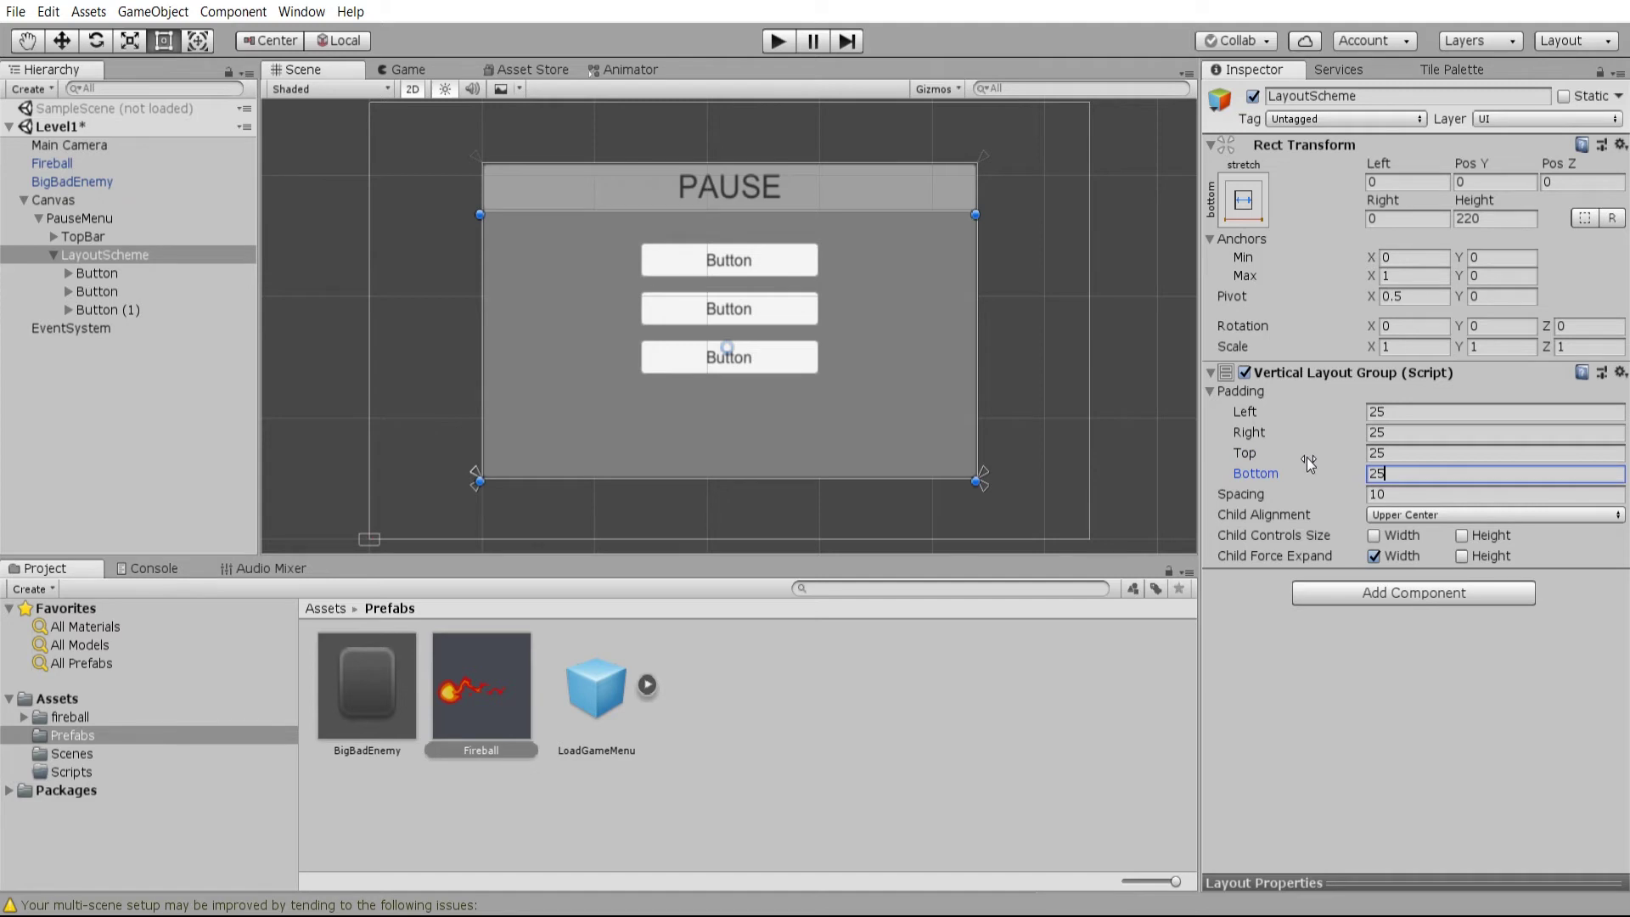
- Add a 40×40 Button under TopBar at the PAUSE bar's right end, X 200, Y 0
{"action": "left_click", "coordinate": [119, 236]}
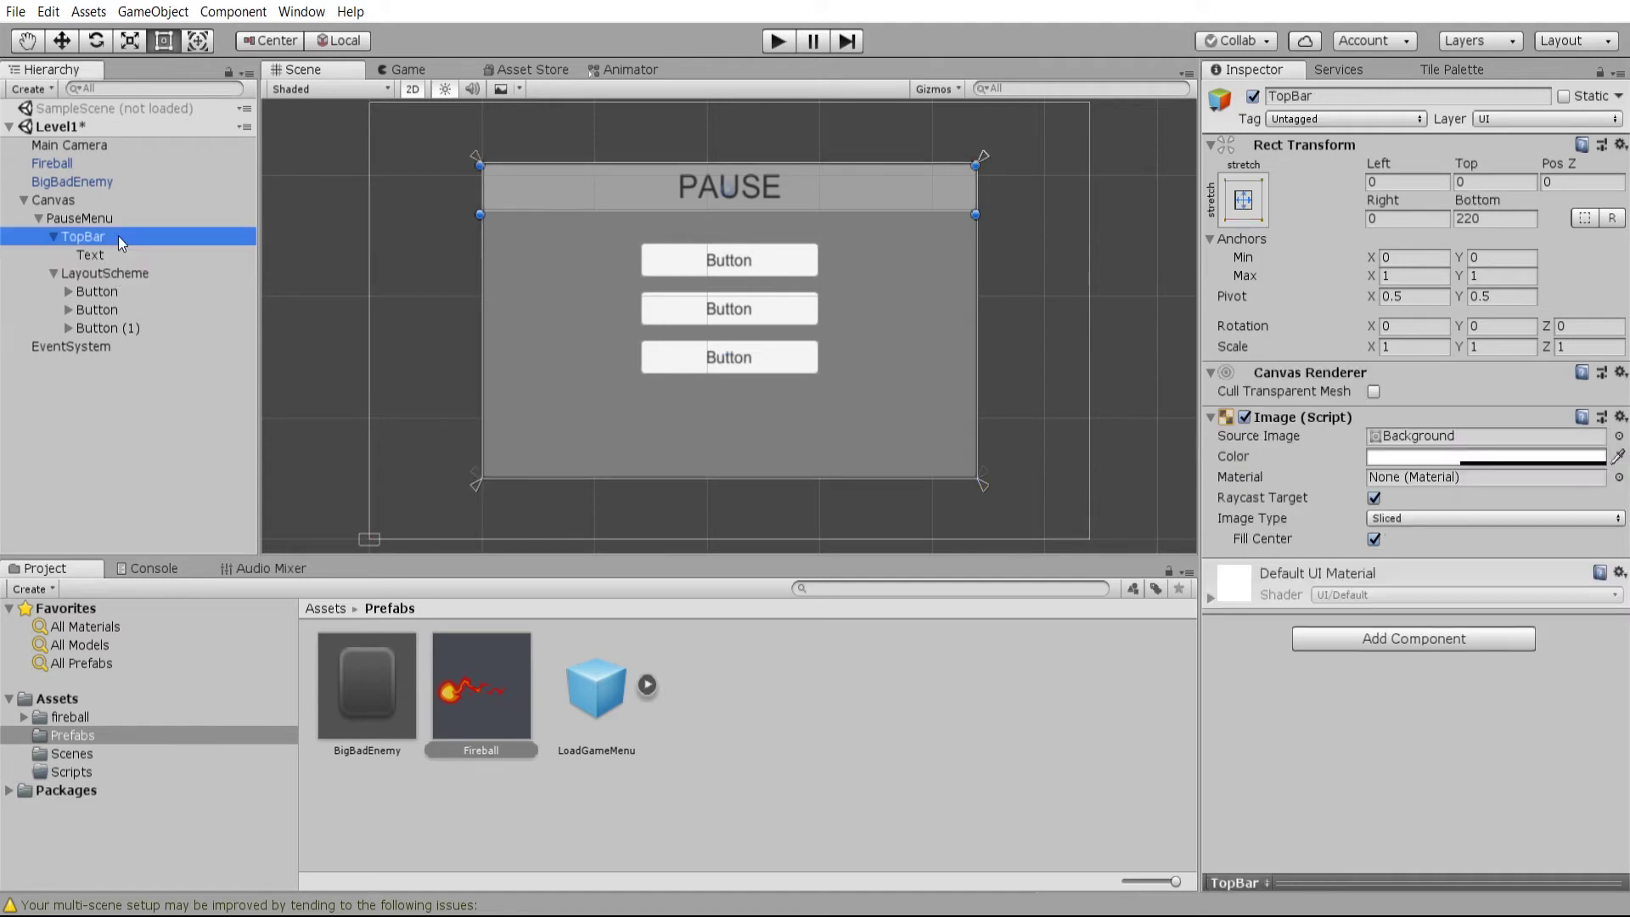
{"action": "right_click", "coordinate": [119, 236]}
{"action": "mouse_move", "coordinate": [206, 551]}
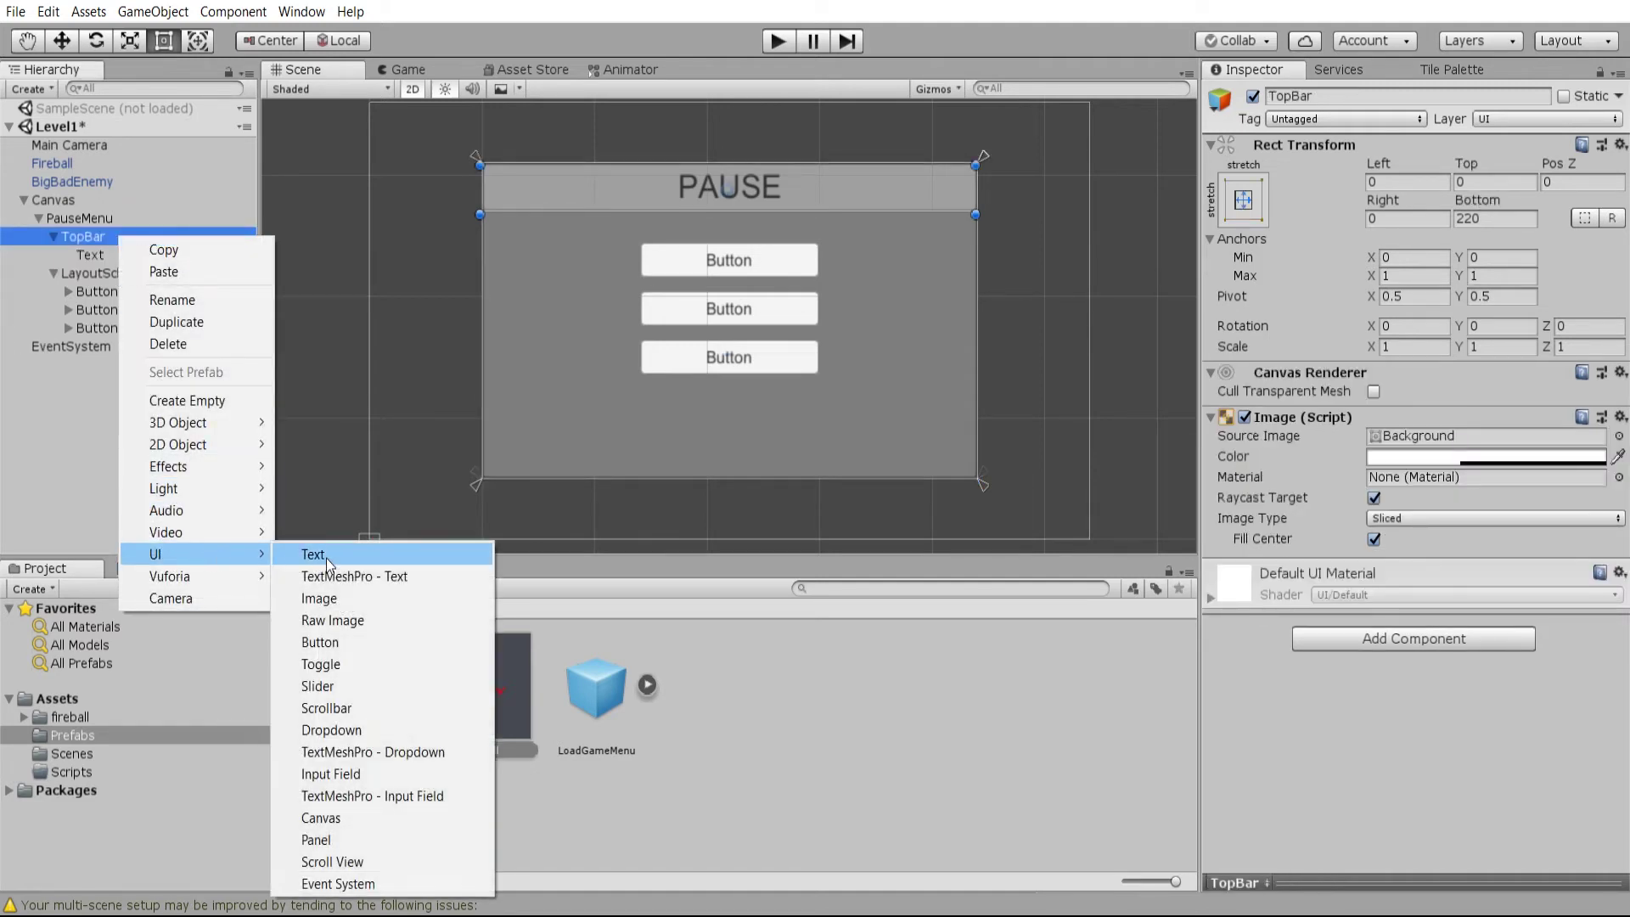
{"action": "left_click", "coordinate": [363, 641]}
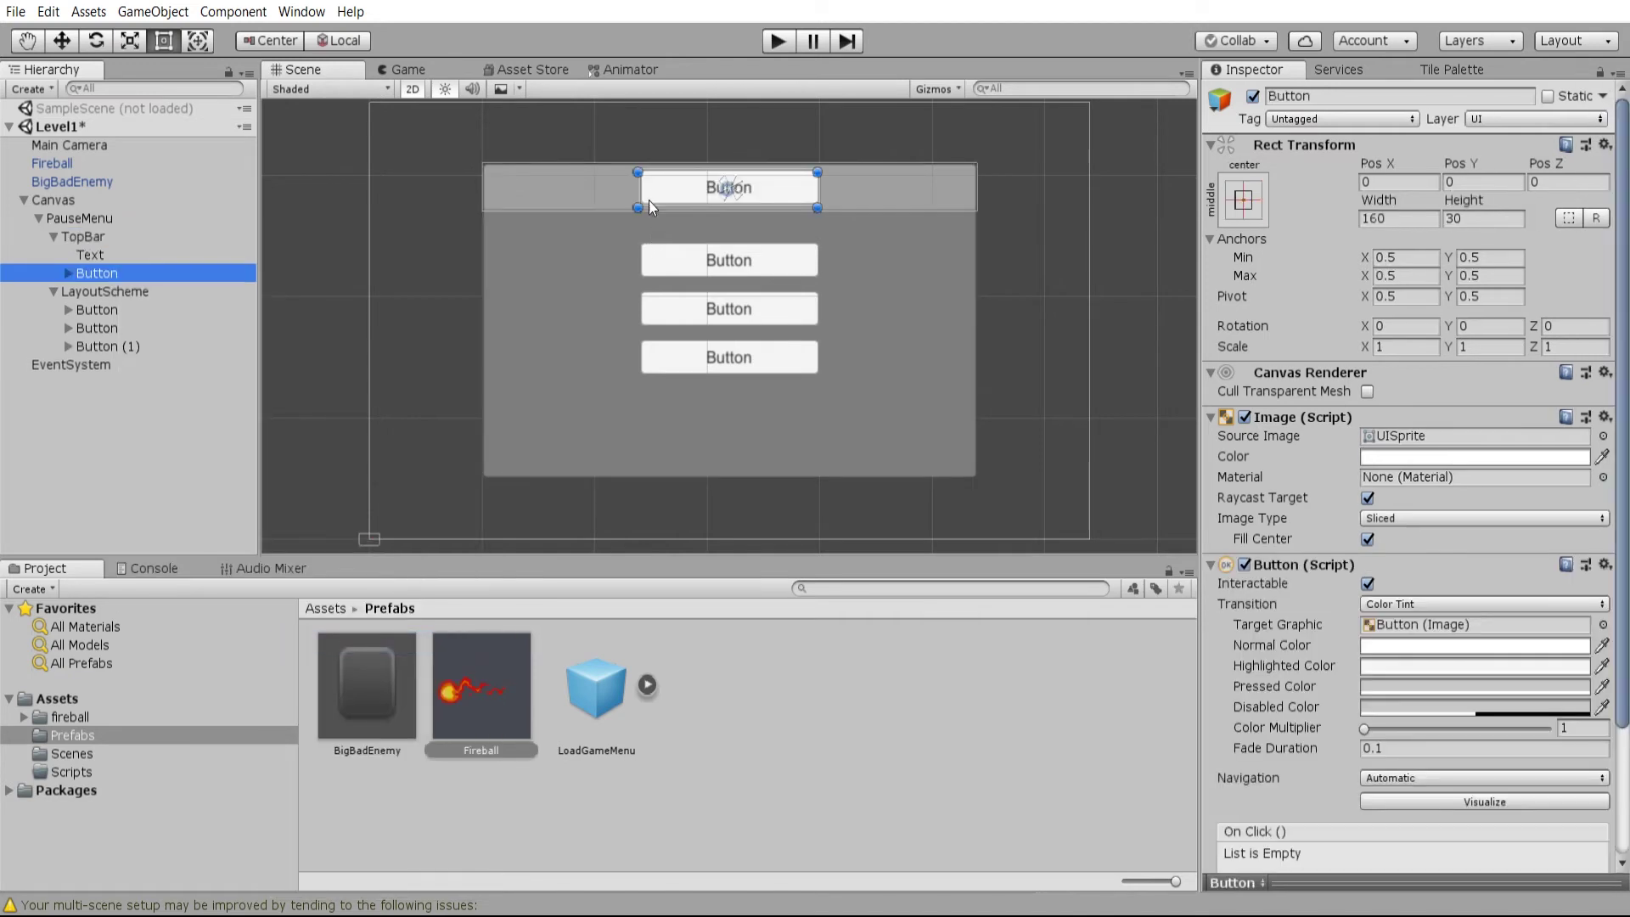
{"action": "left_click_drag", "start_coordinate": [641, 184], "coordinate": [930, 184]}
{"action": "left_click", "coordinate": [1405, 218]}
{"action": "type", "text": "40"}
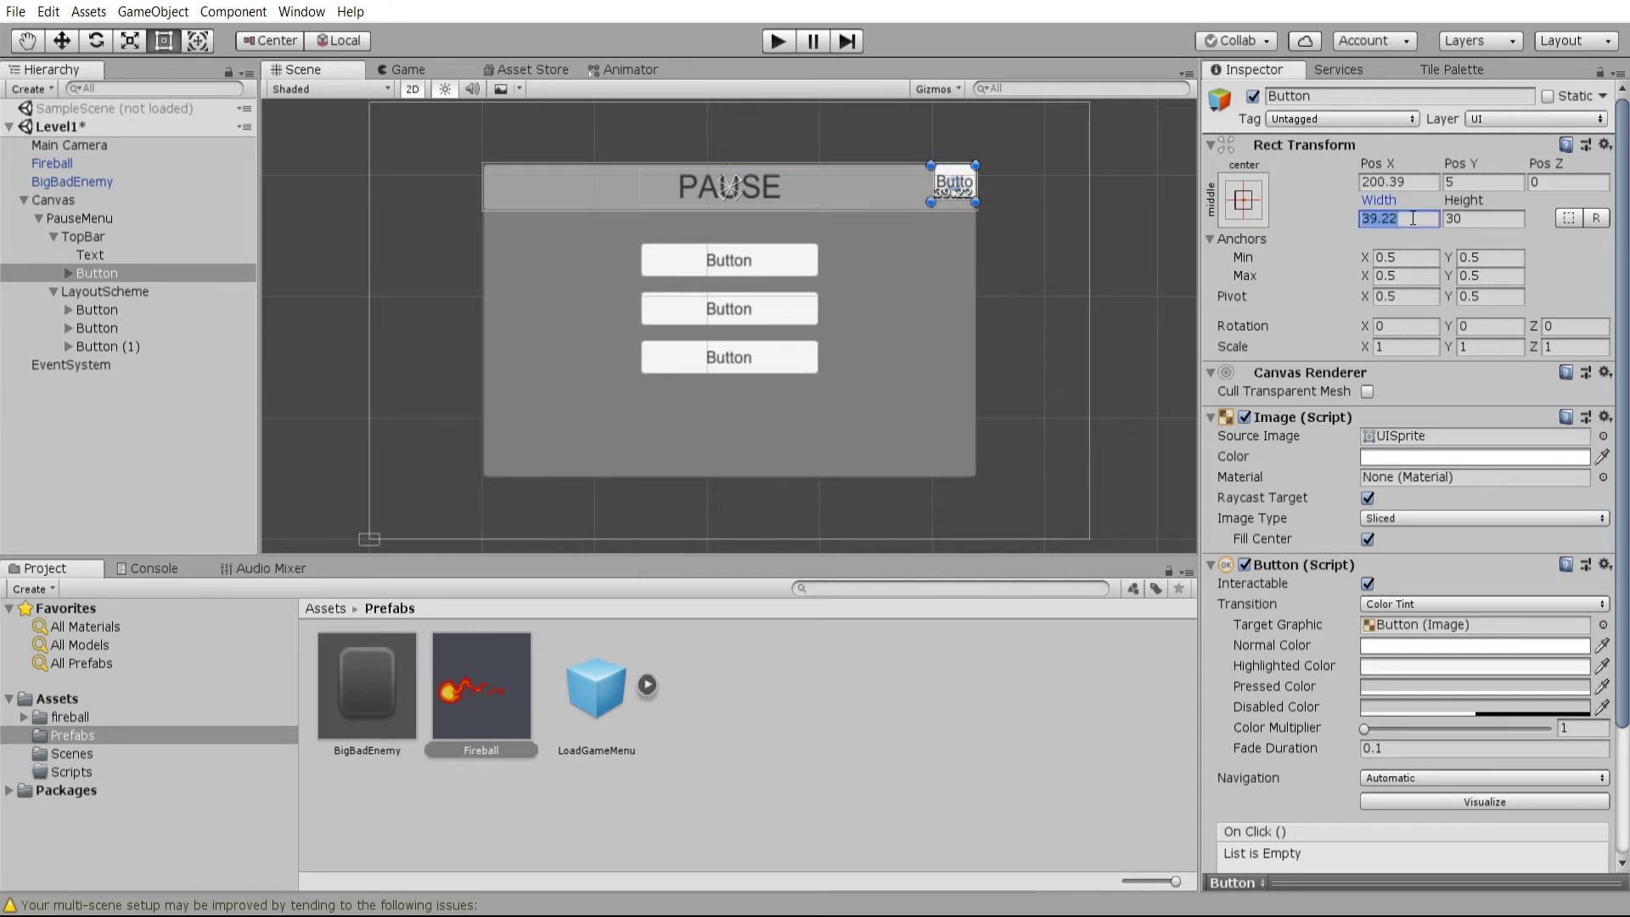
{"action": "left_click", "coordinate": [1463, 218]}
{"action": "type", "text": "40"}
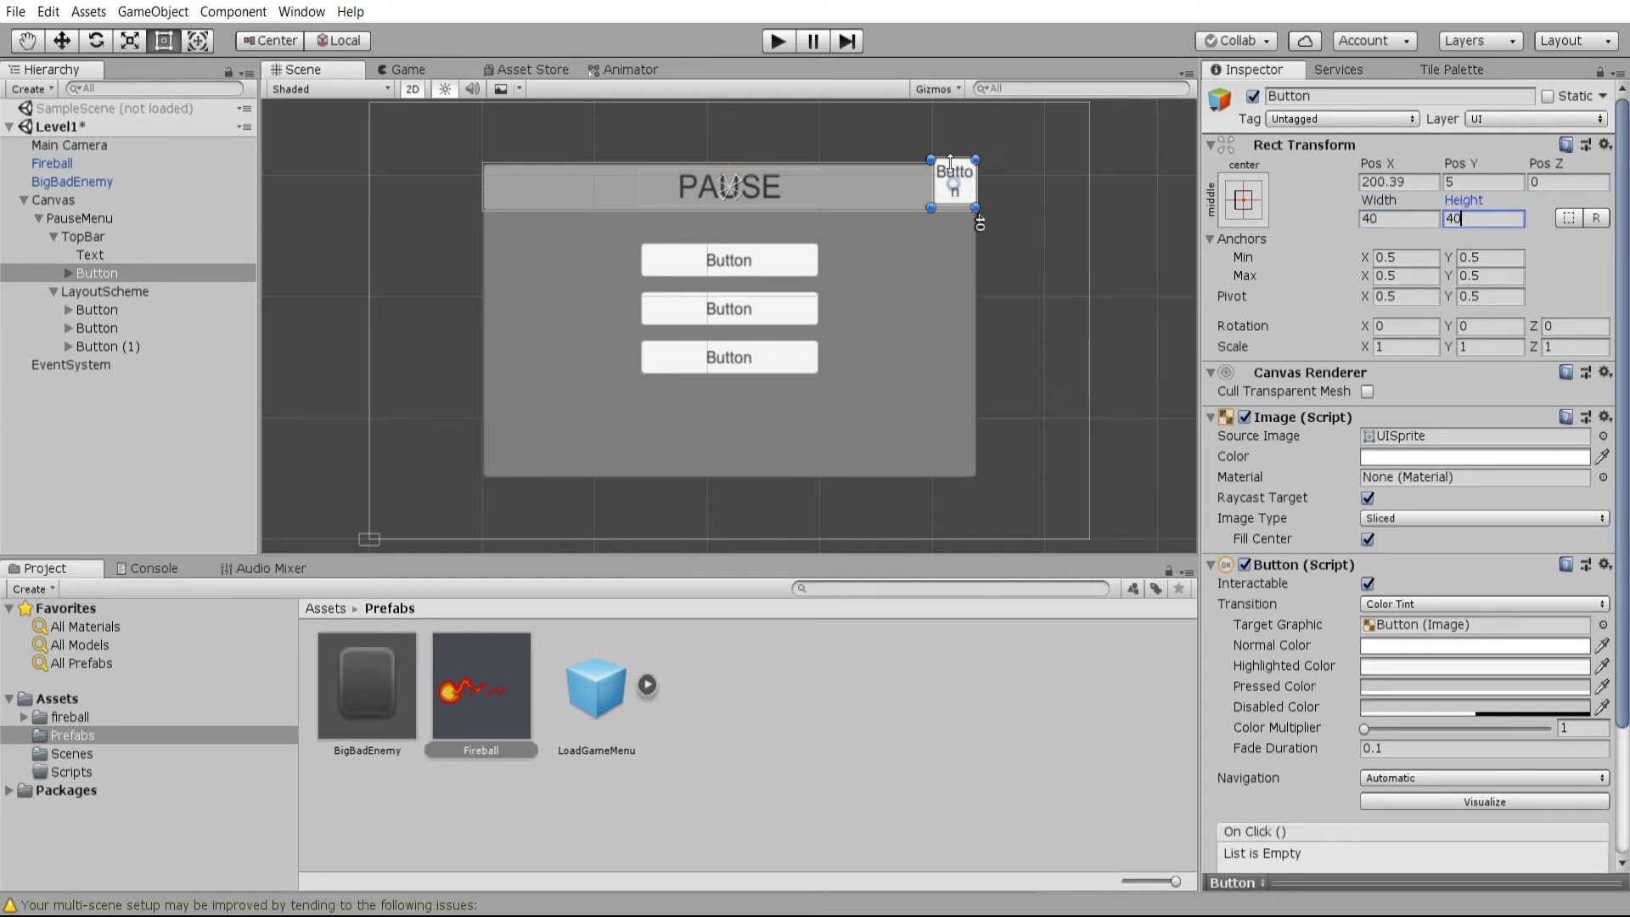
{"action": "left_click_drag", "start_coordinate": [974, 185], "coordinate": [973, 192]}
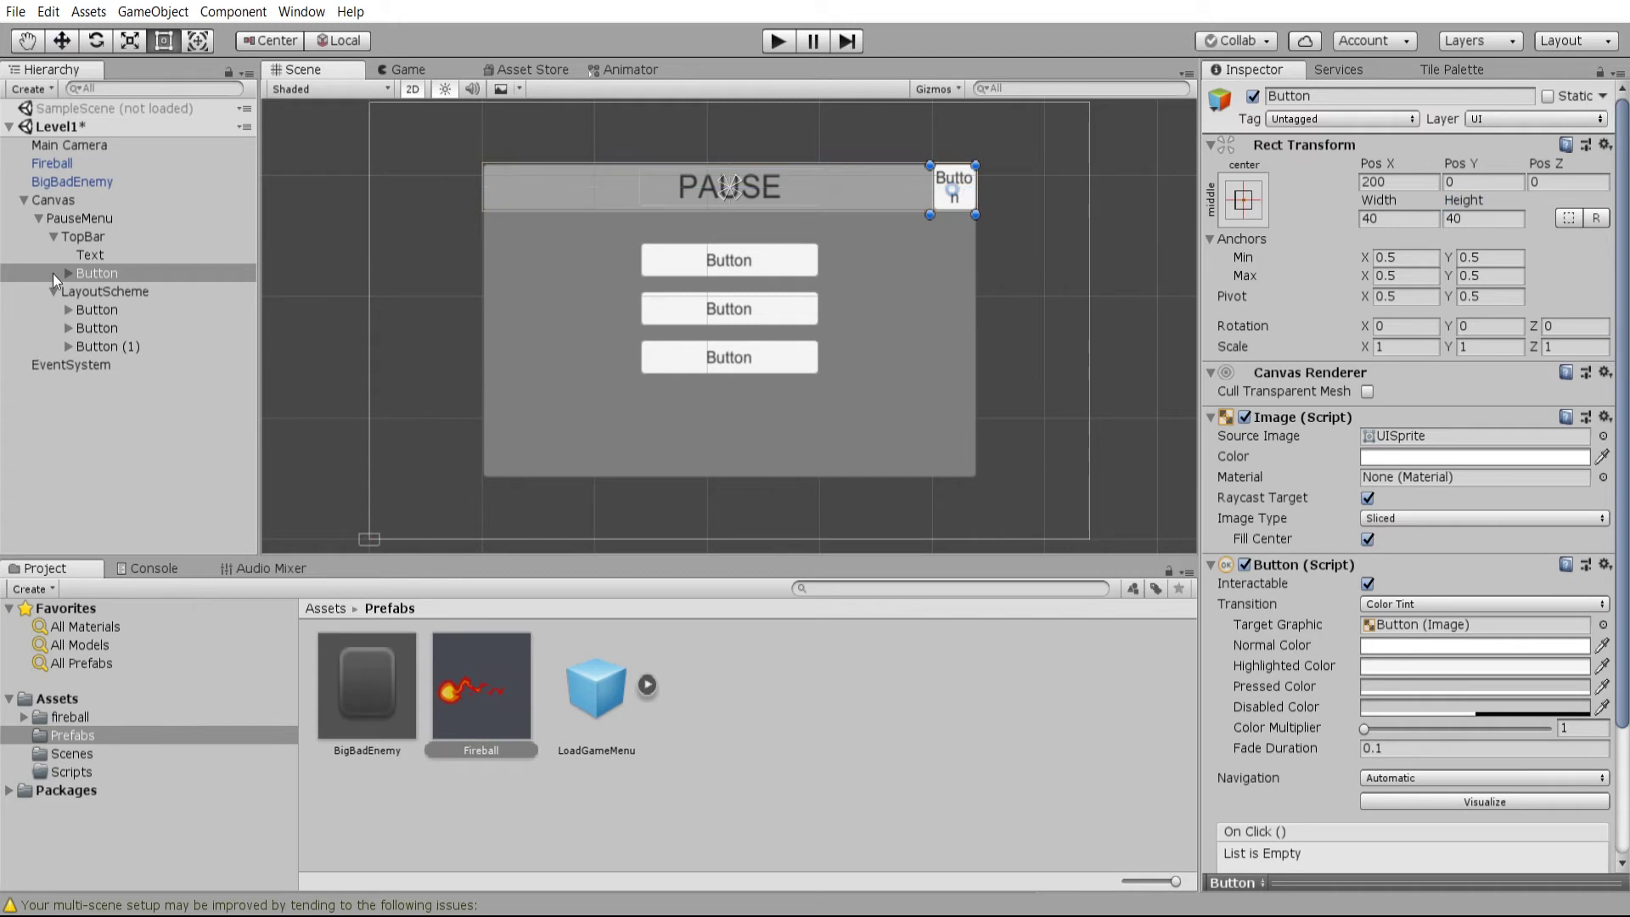
- Change the new button's label text to X
{"action": "left_click", "coordinate": [69, 274]}
{"action": "left_click", "coordinate": [81, 291]}
{"action": "left_click", "coordinate": [1328, 476]}
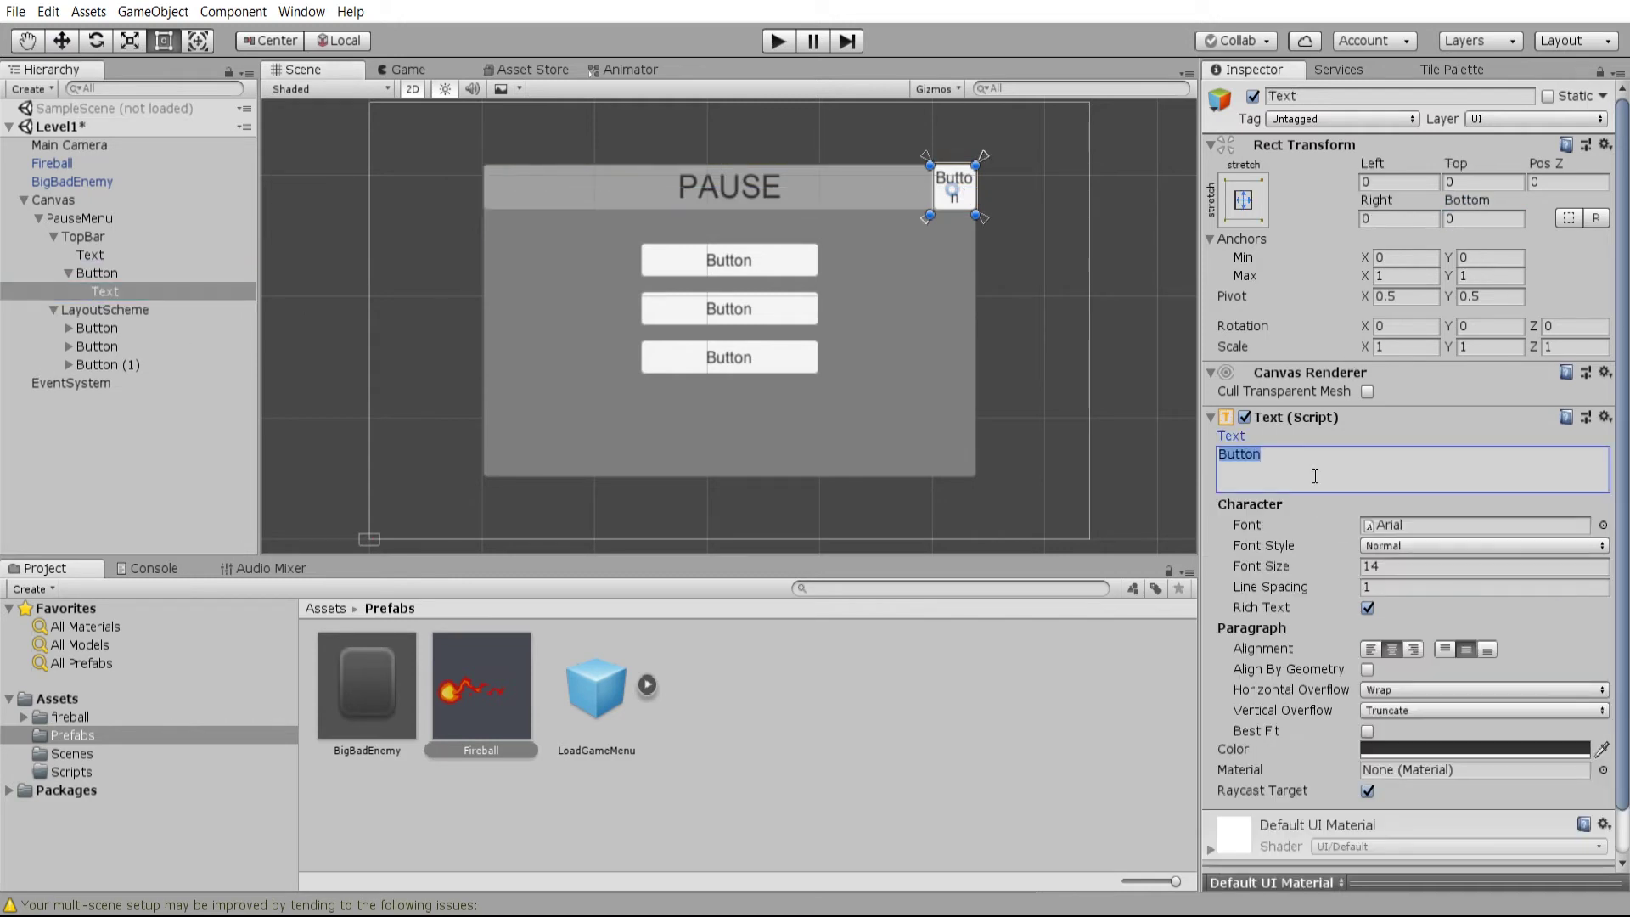
{"action": "type", "text": "X"}
- Enable Best Fit on the X label so it fills the button
{"action": "left_click", "coordinate": [197, 275]}
{"action": "left_click", "coordinate": [196, 291]}
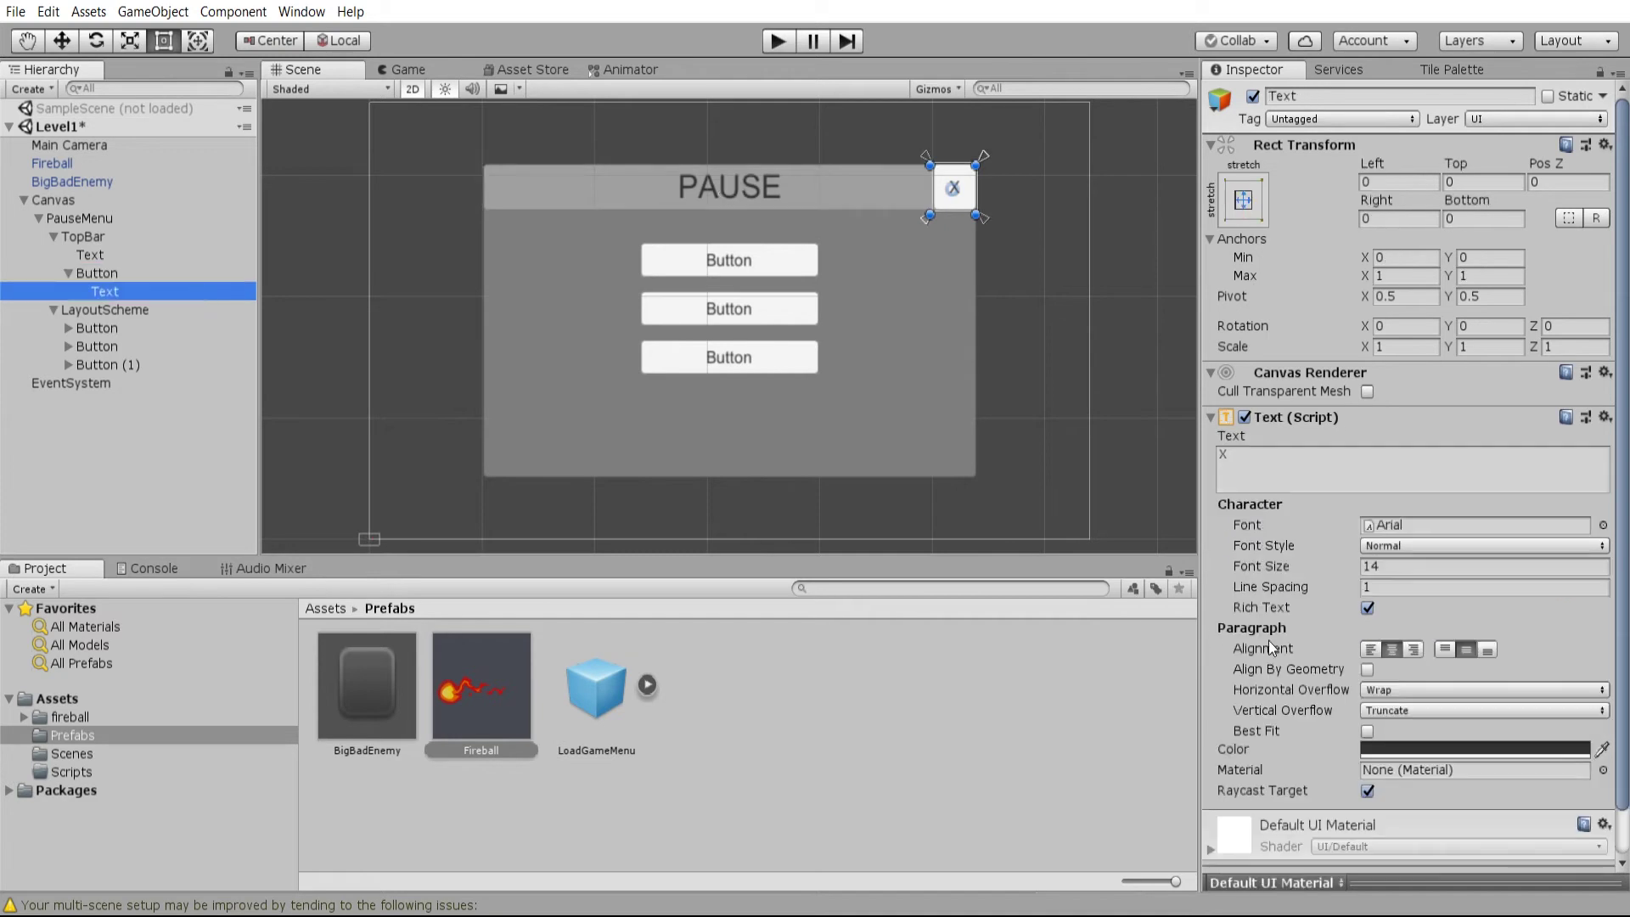
{"action": "left_click", "coordinate": [1367, 731]}
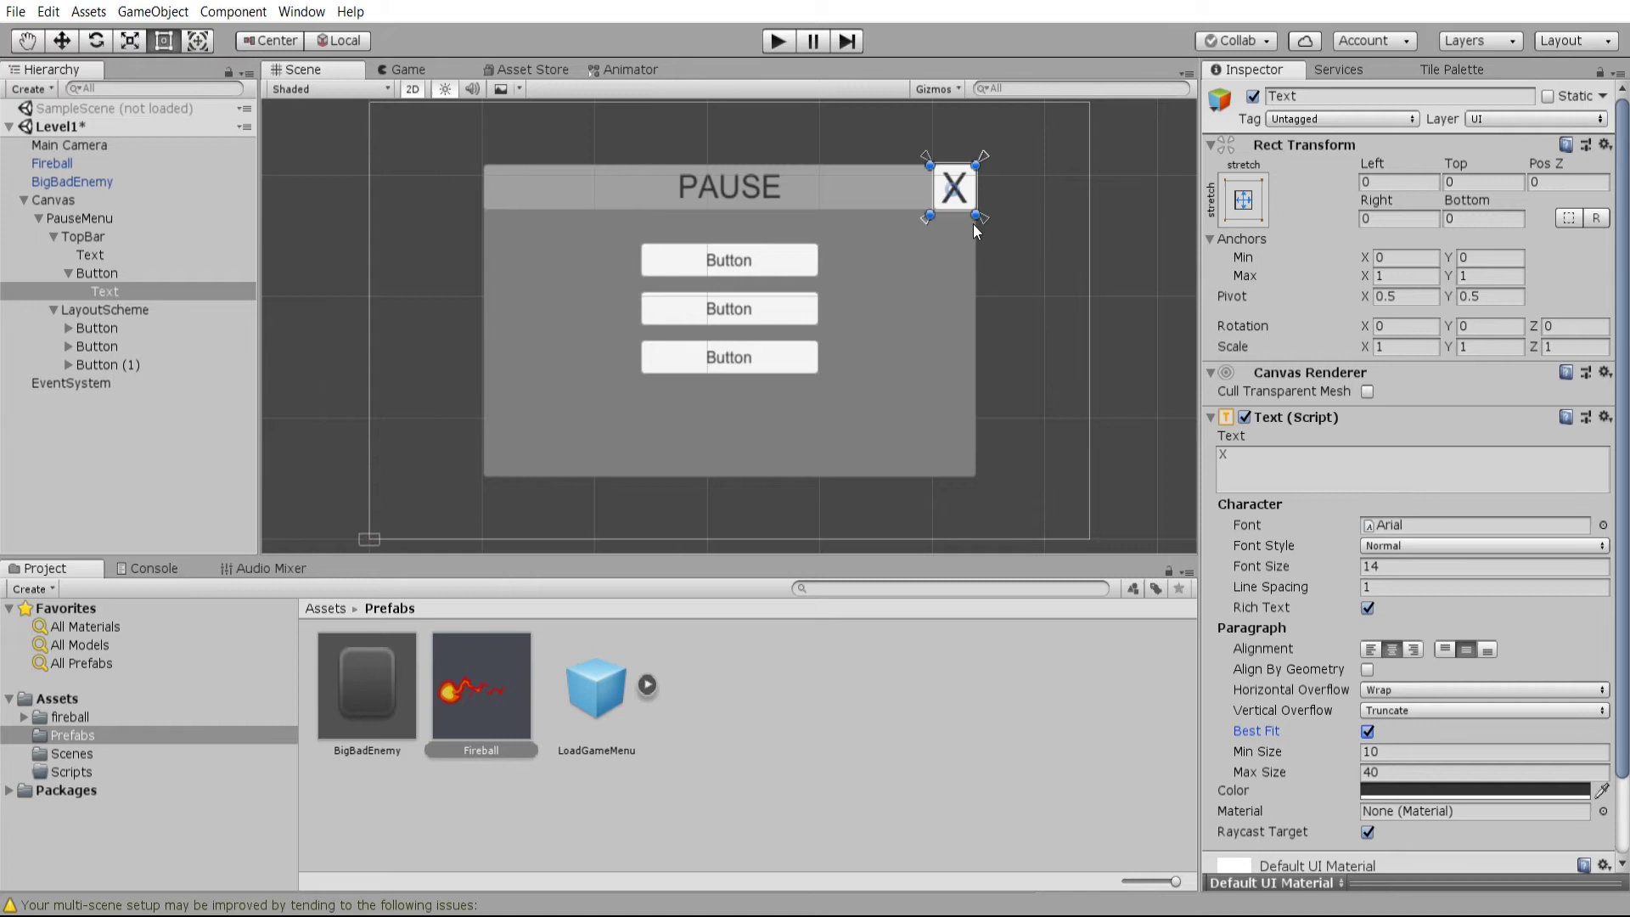
{"action": "middle_click_drag", "start_coordinate": [886, 215], "coordinate": [925, 189]}
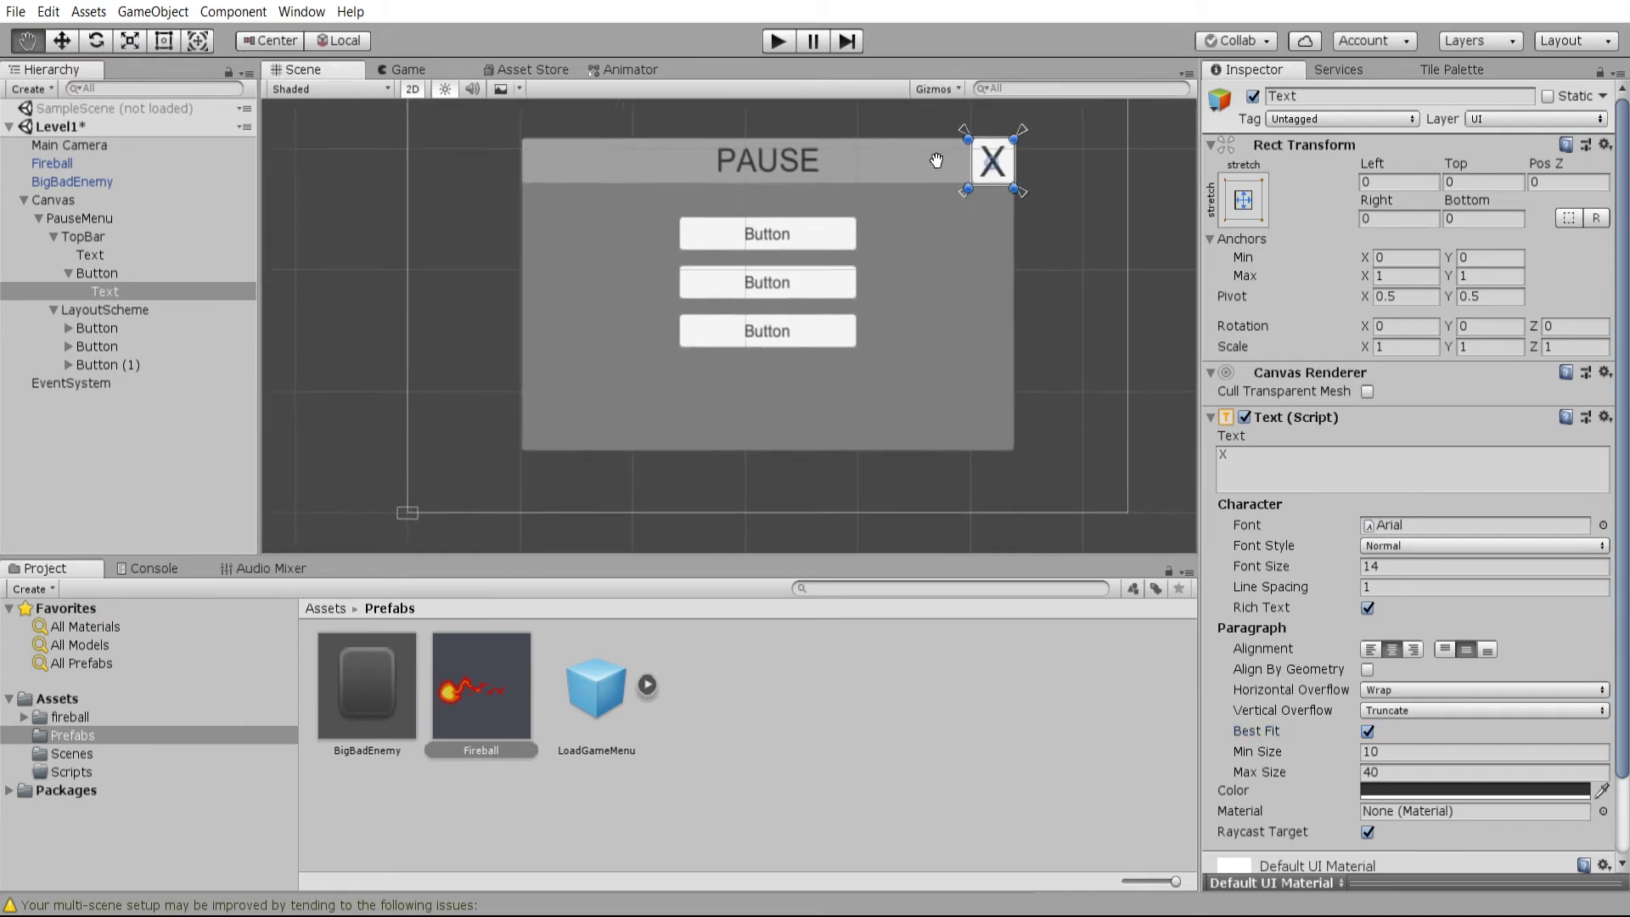
{"action": "left_click", "coordinate": [902, 202]}
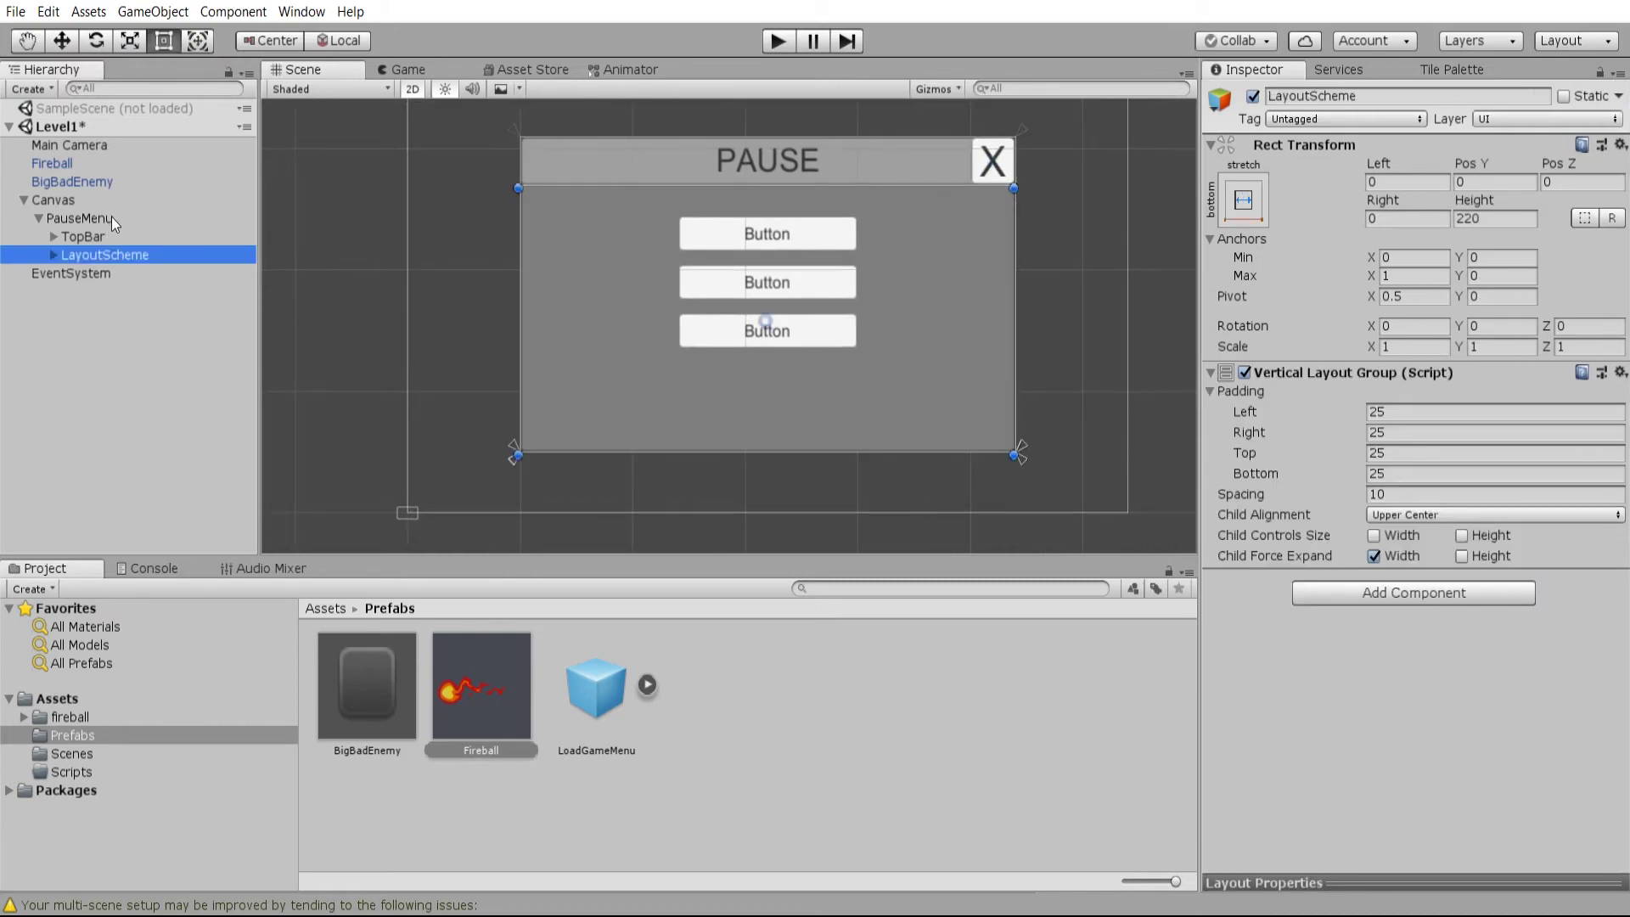
{"action": "left_click", "coordinate": [102, 217]}
- Add a Text object at PauseMenu's bottom reading 'Hit X or Escape to Resume'
{"action": "right_click", "coordinate": [106, 218]}
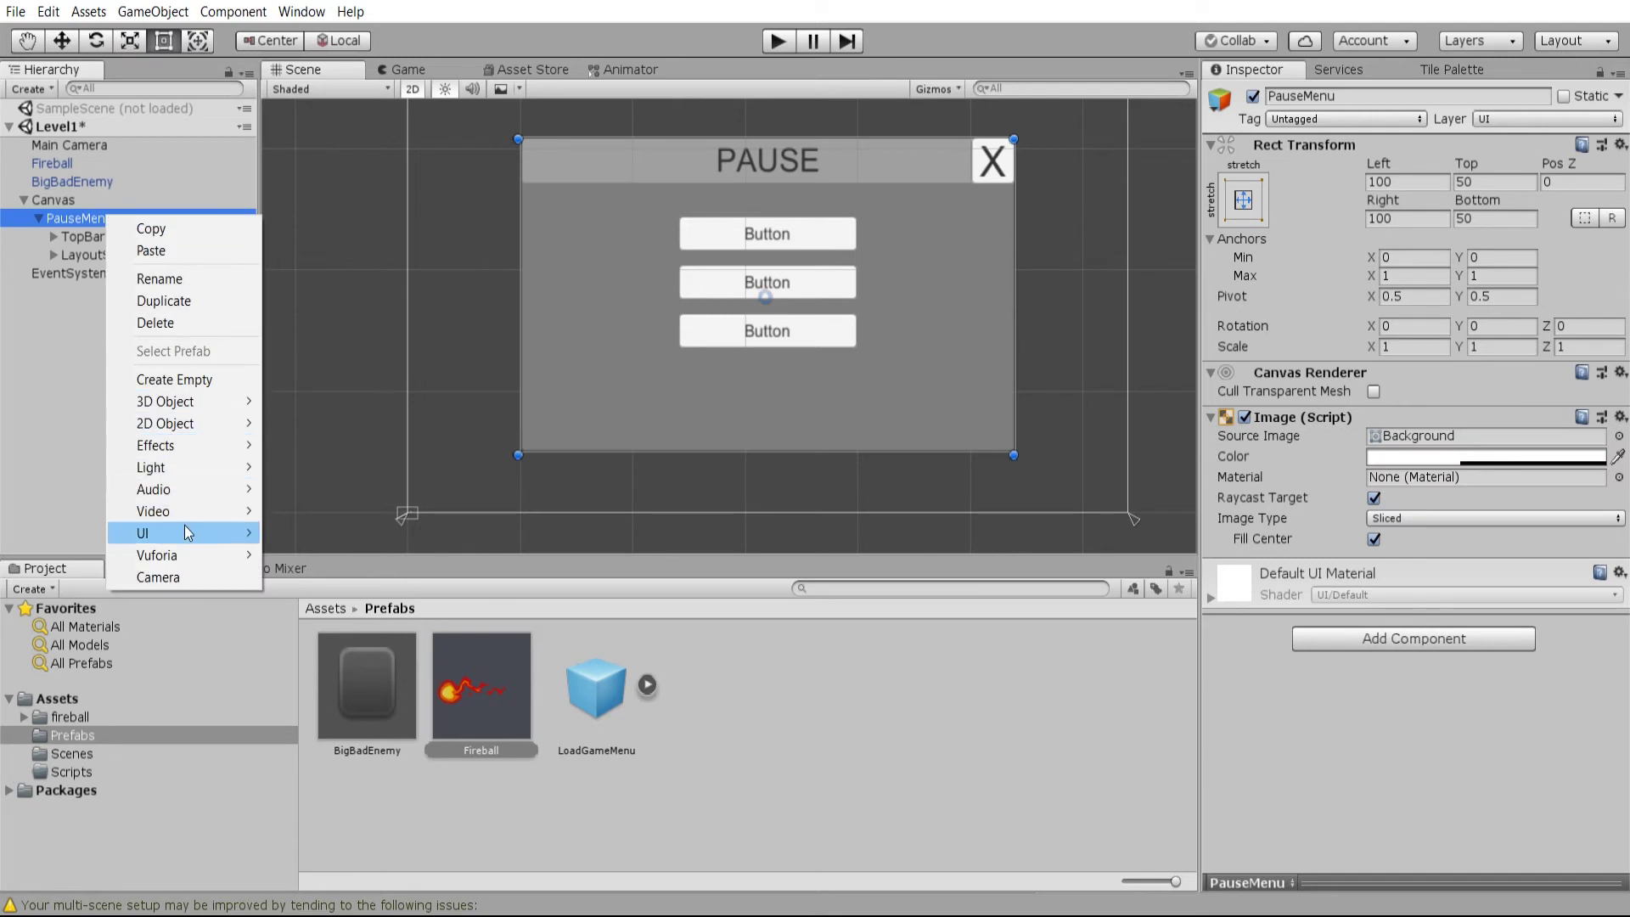
{"action": "mouse_move", "coordinate": [189, 533]}
{"action": "left_click", "coordinate": [332, 533]}
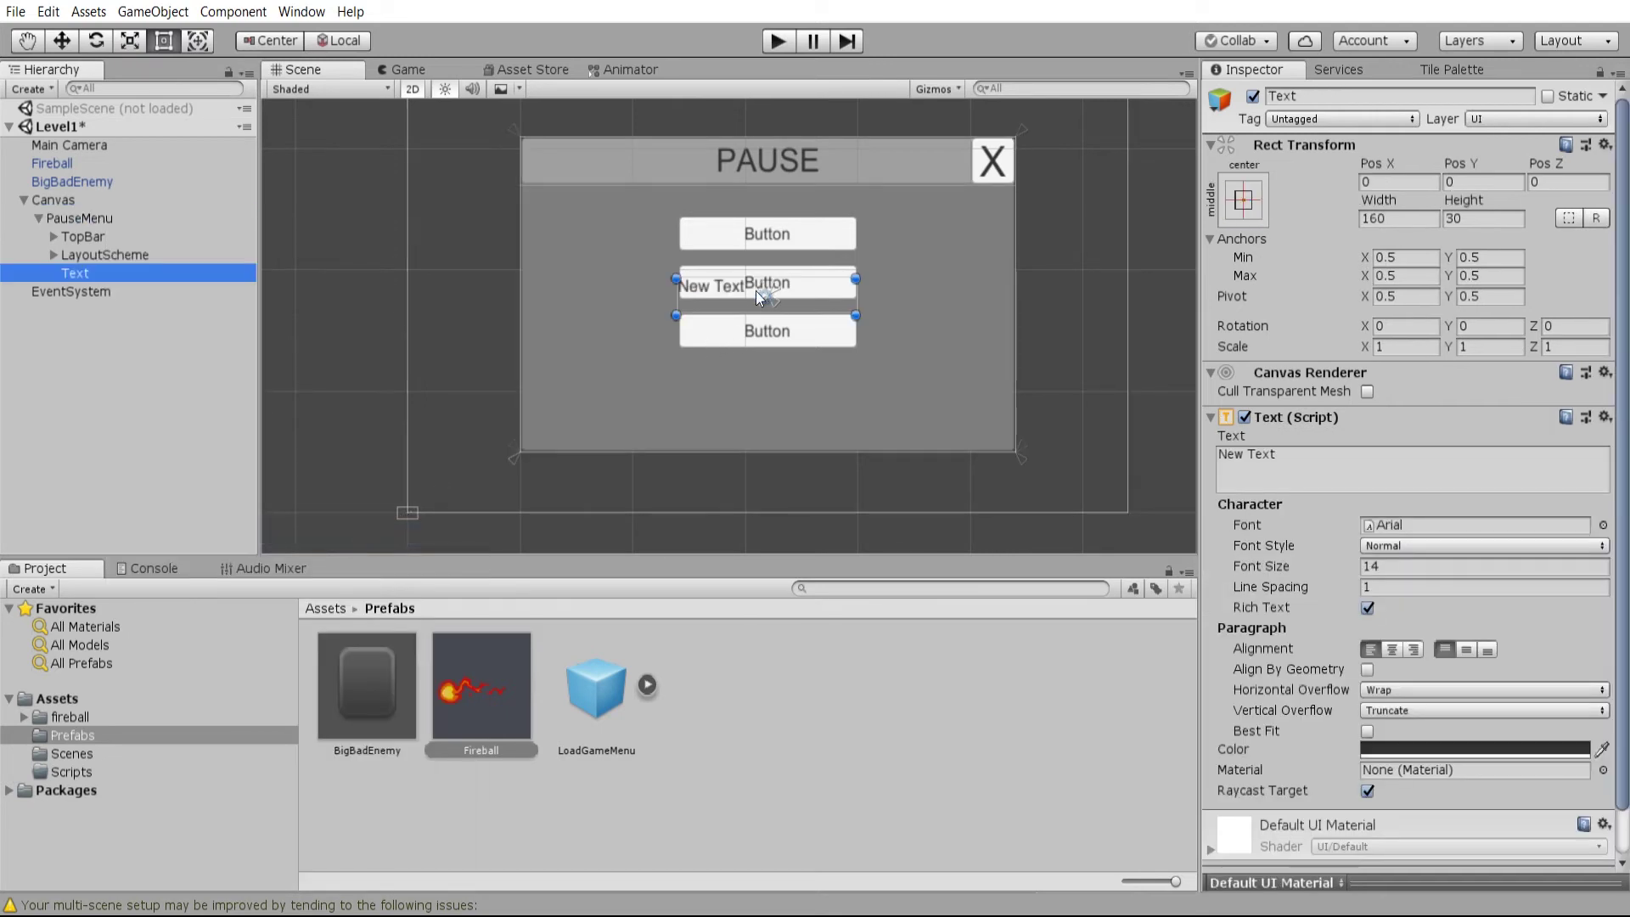
{"action": "left_click_drag", "start_coordinate": [756, 290], "coordinate": [767, 444]}
{"action": "left_click", "coordinate": [1278, 450]}
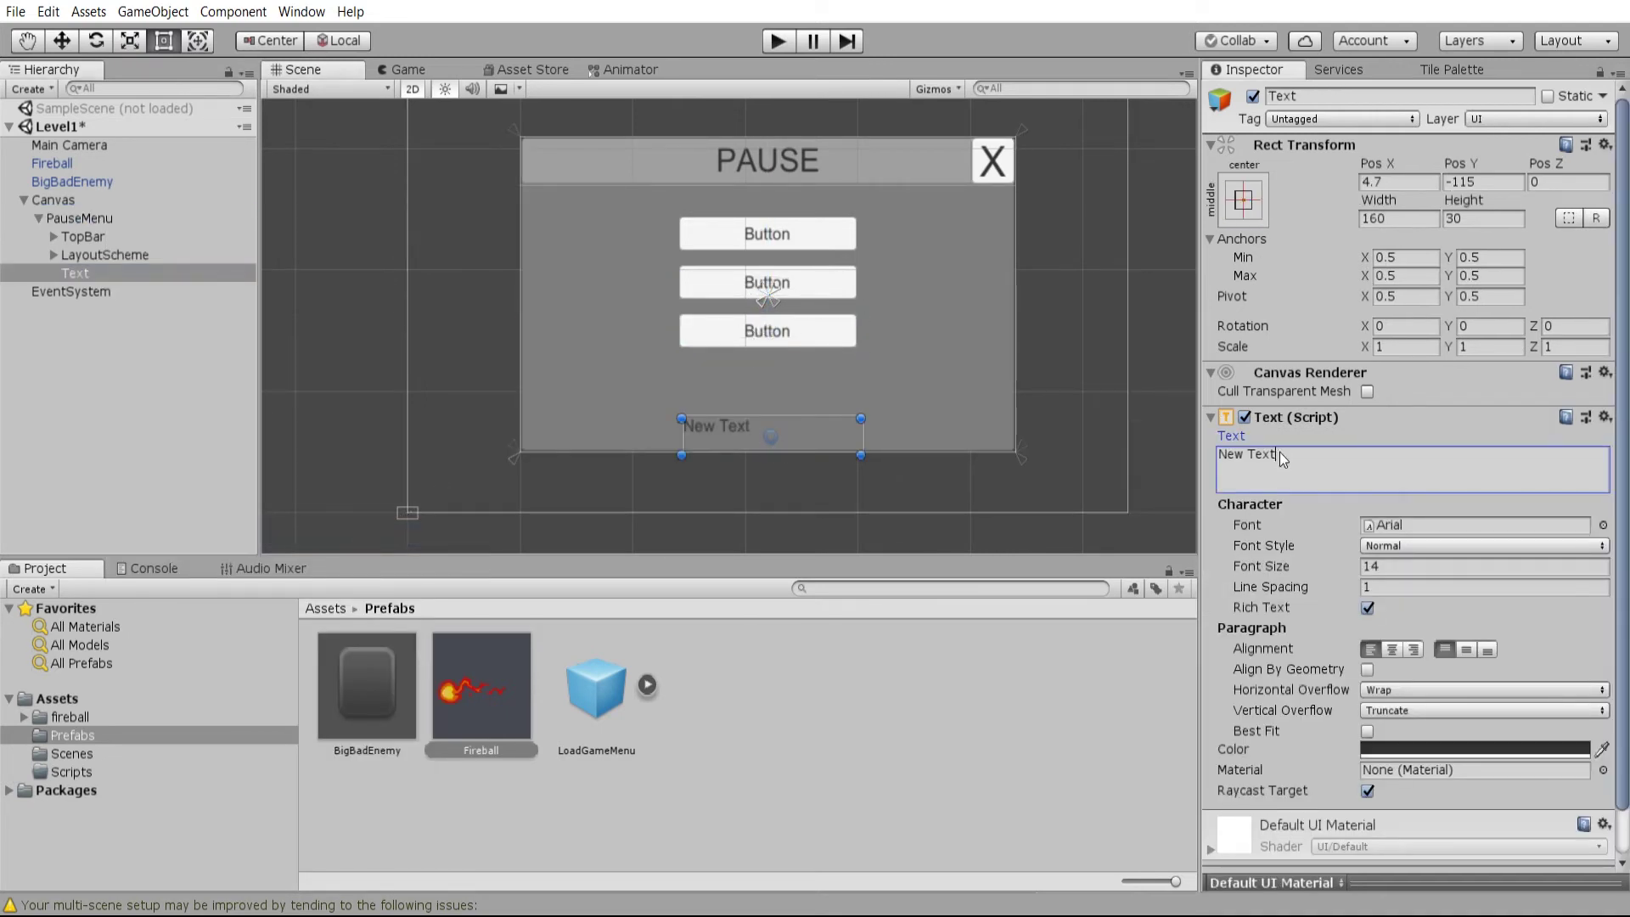
{"action": "key", "text": "ctrl+a"}
{"action": "type", "text": "Hit X or Escape to Resum"}
{"action": "key", "text": "BackSpace"}
{"action": "key", "text": "BackSpace"}
{"action": "key", "text": "BackSpace"}
{"action": "type", "text": "sume"}
- Apply the bottom-stretch anchor preset to the hint text
{"action": "left_click", "coordinate": [1243, 200]}
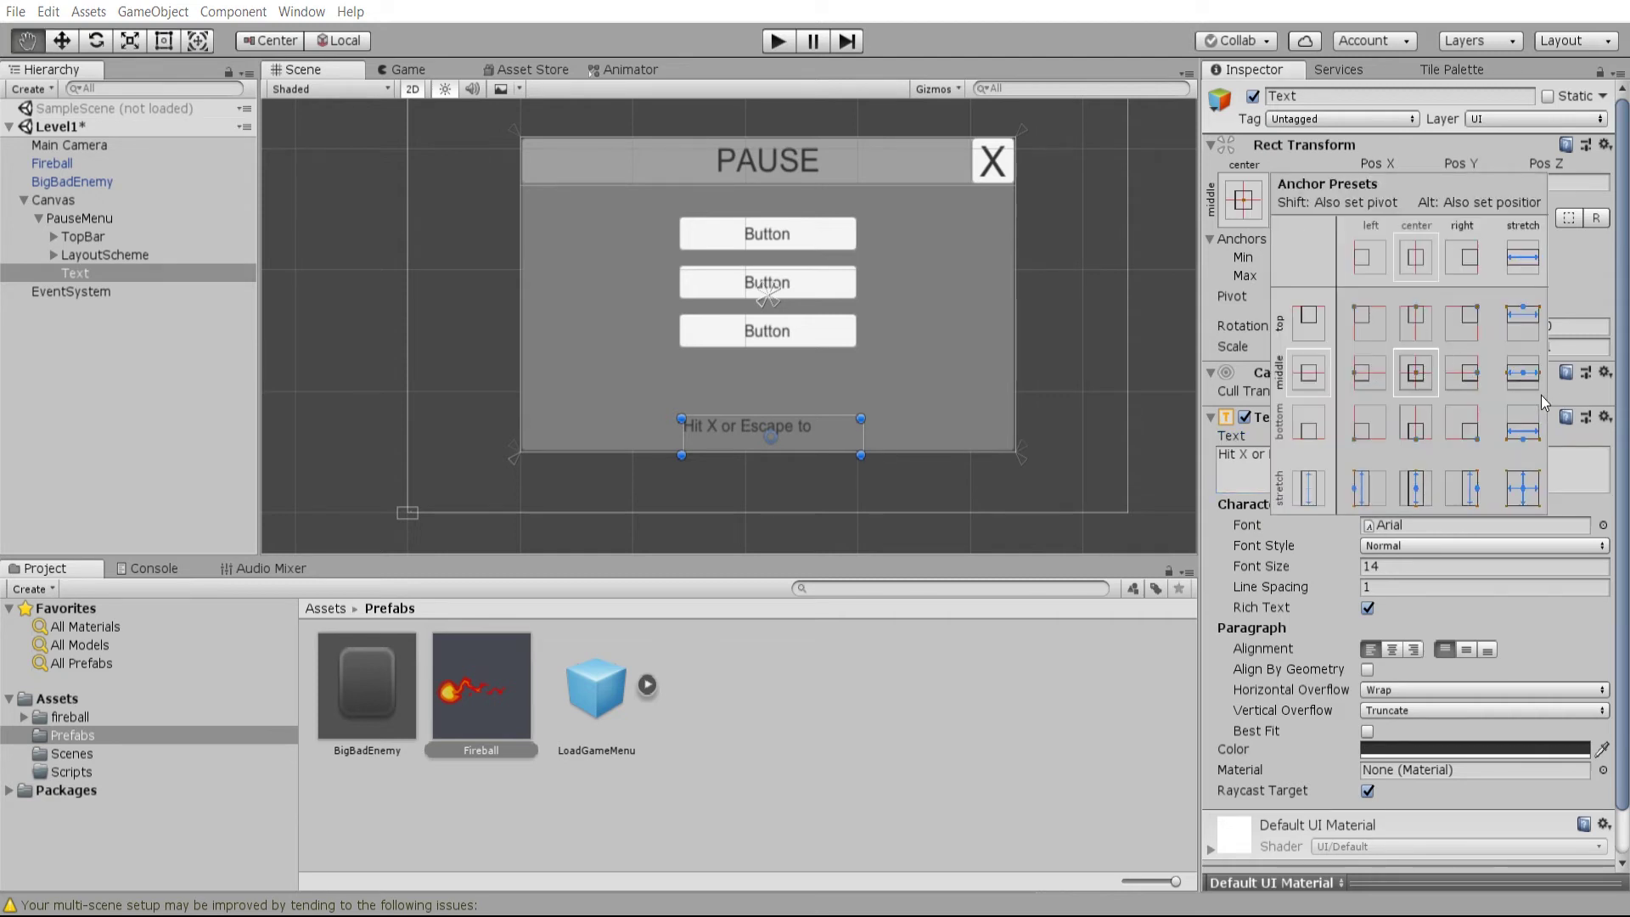
{"action": "left_click", "coordinate": [1528, 429]}
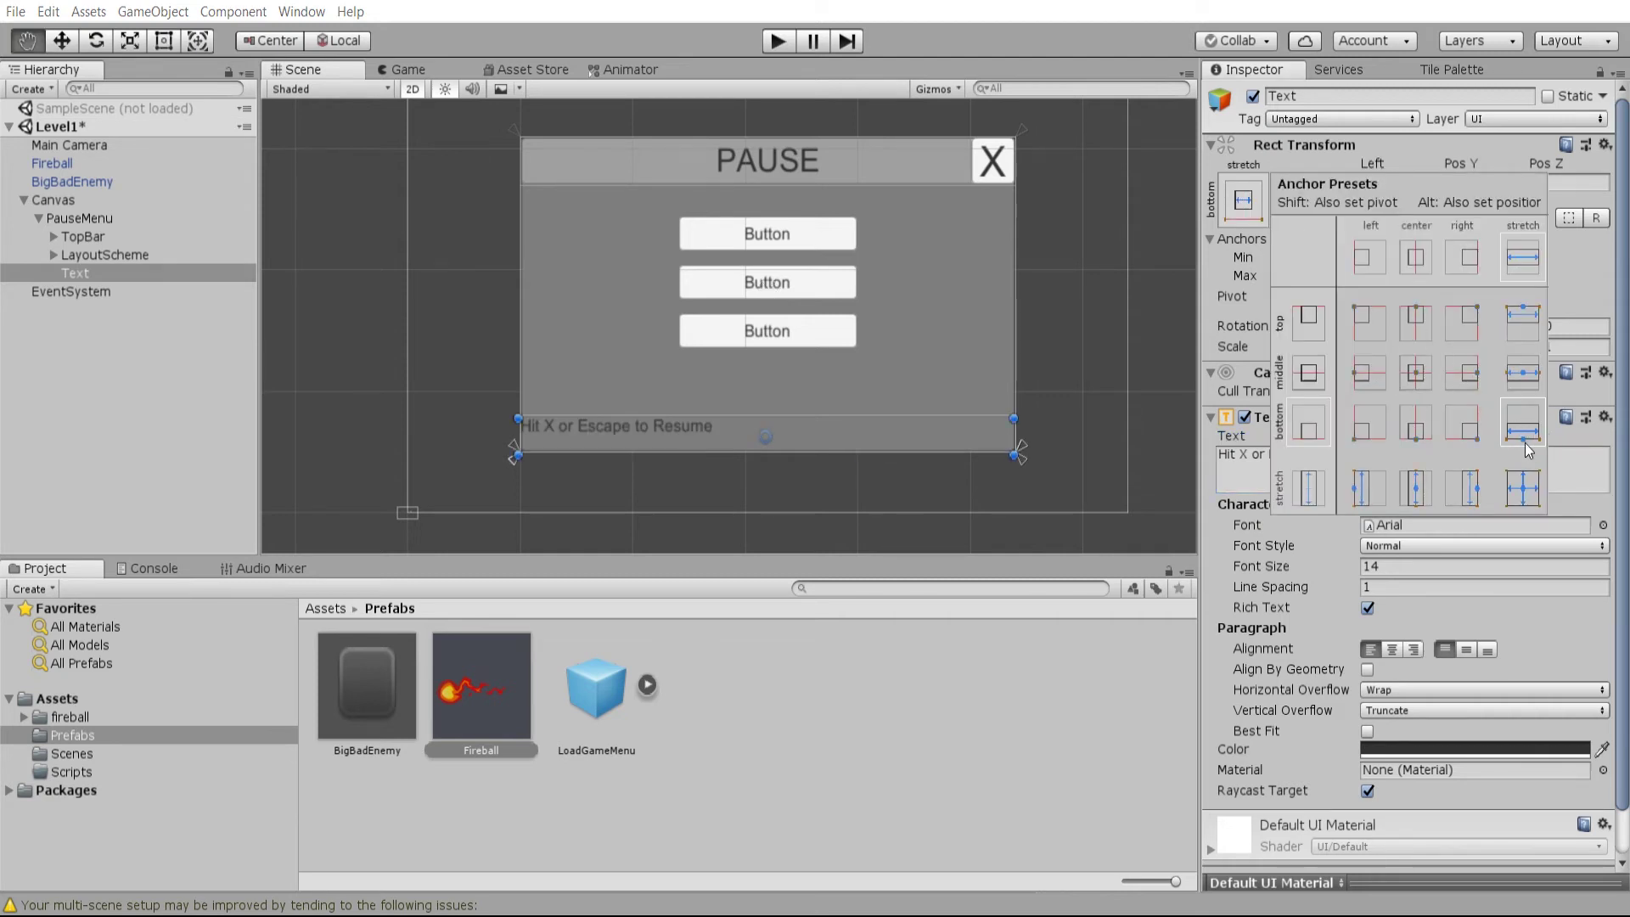
{"action": "left_click", "coordinate": [1401, 565]}
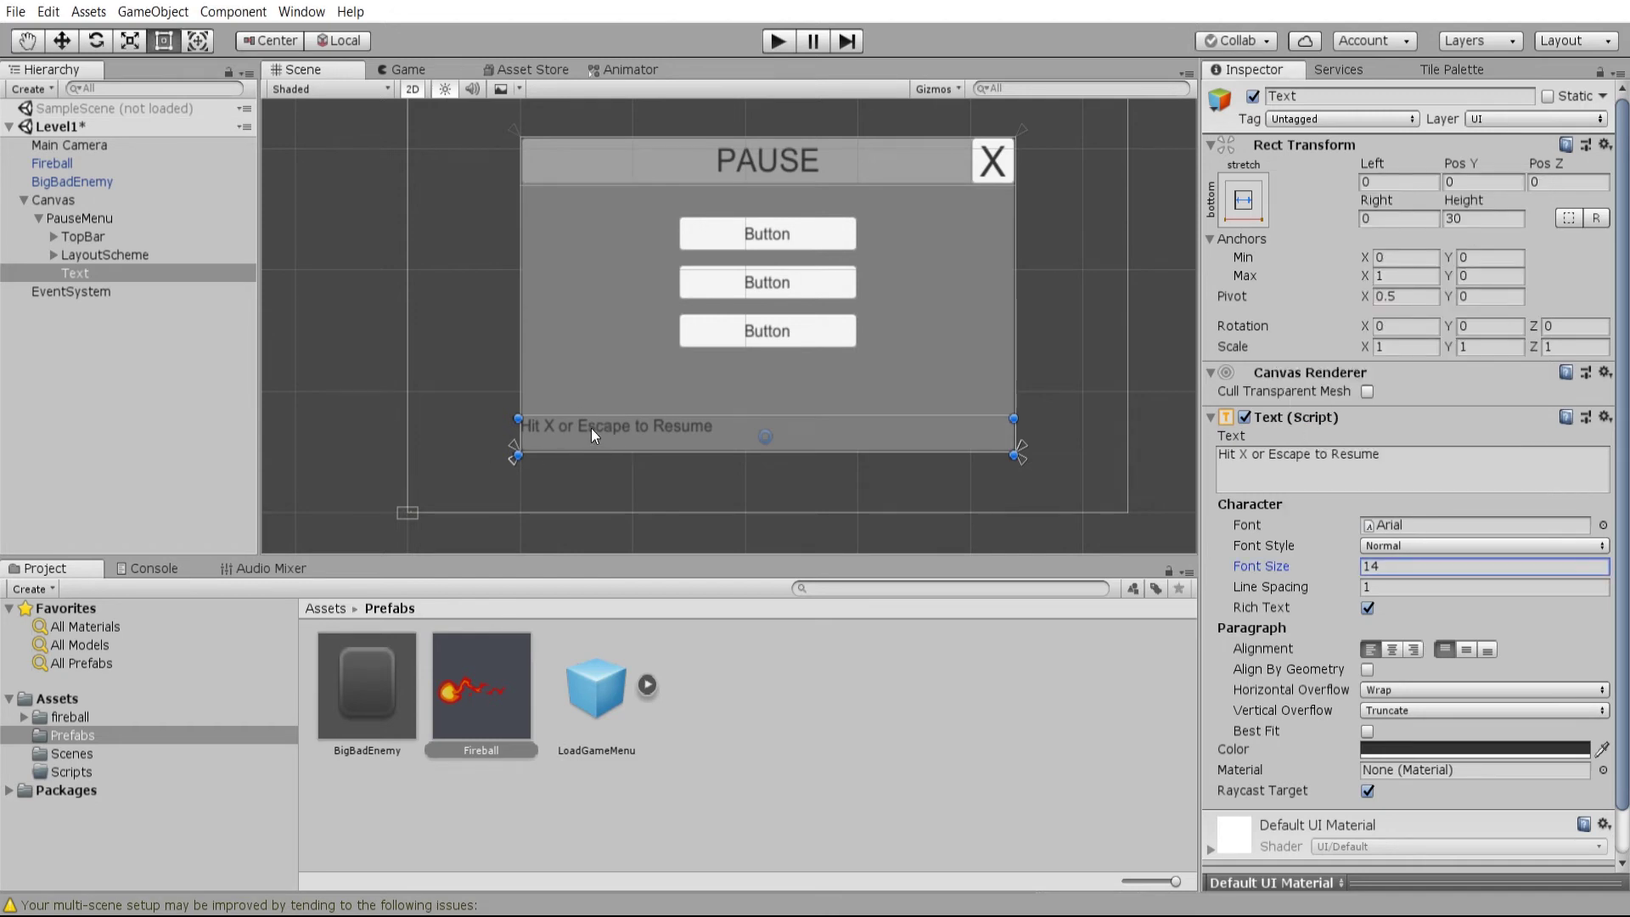
- Make the resume hint text colour white
{"action": "left_click", "coordinate": [1443, 748]}
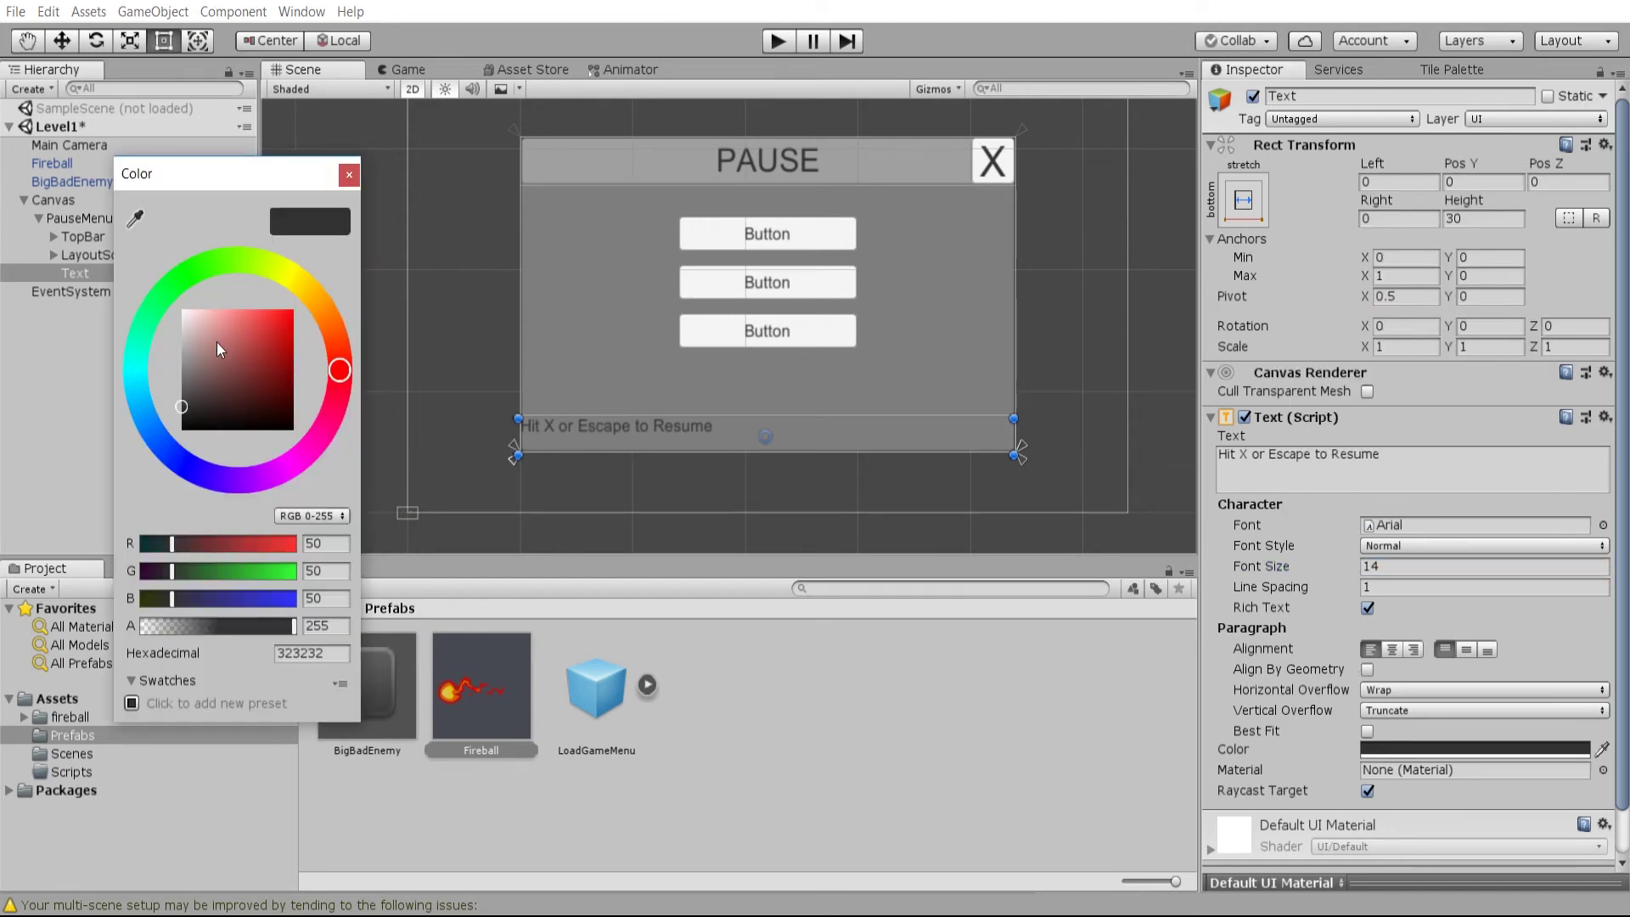
{"action": "left_click_drag", "start_coordinate": [216, 343], "coordinate": [181, 309]}
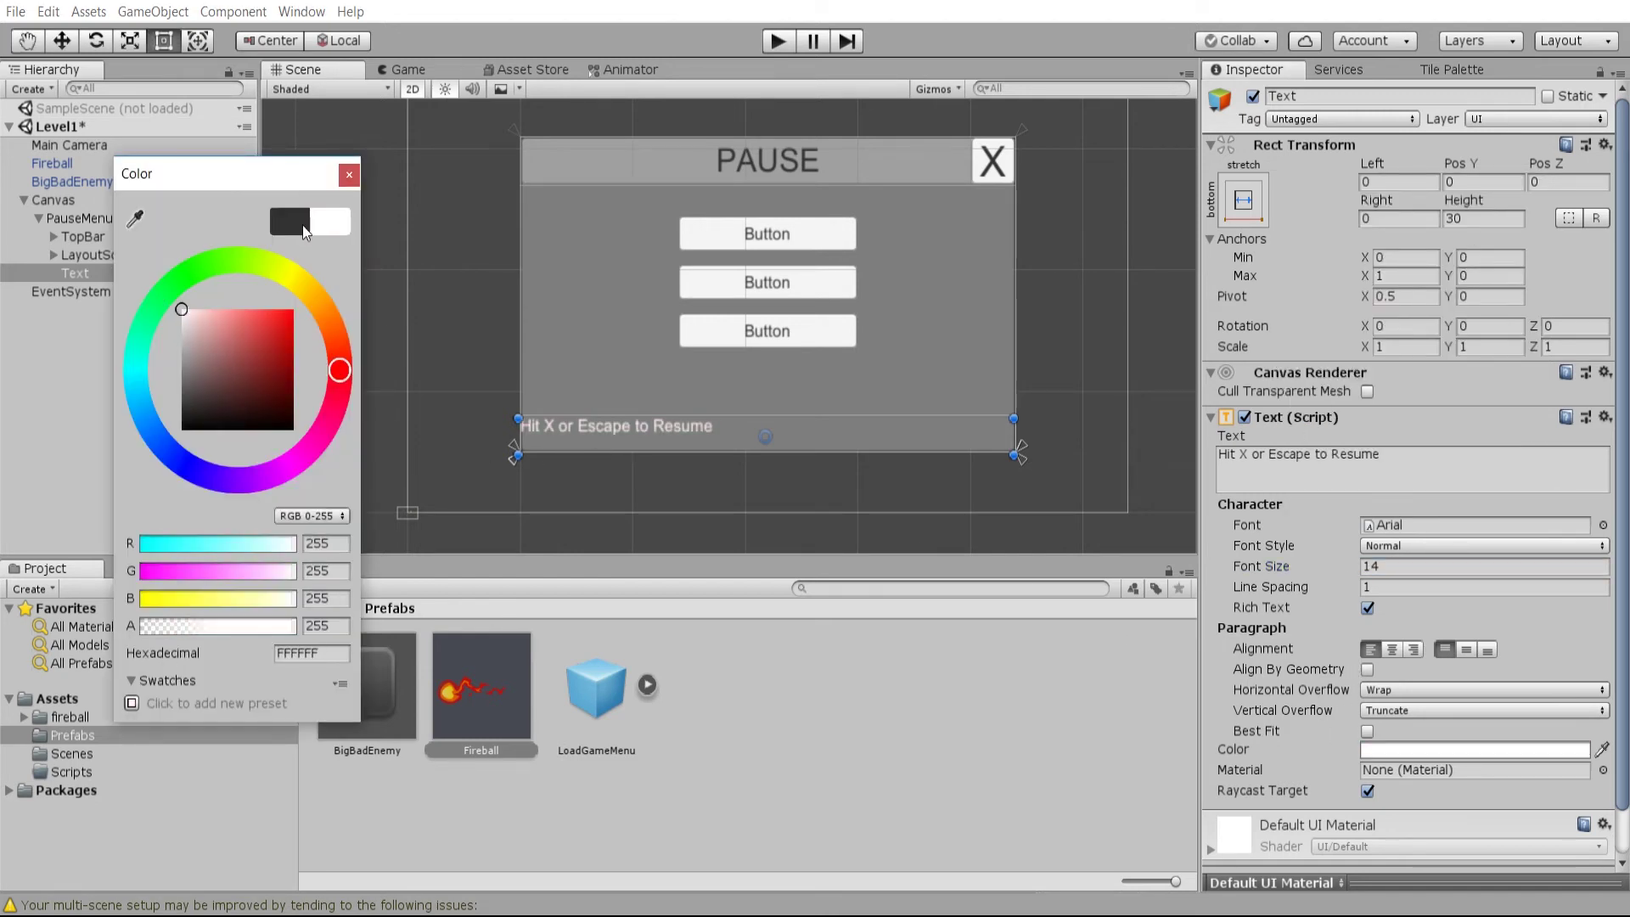
{"action": "left_click", "coordinate": [349, 175]}
- Set the hint text font to Kenney Bold and centre its alignment
{"action": "left_click", "coordinate": [1602, 525]}
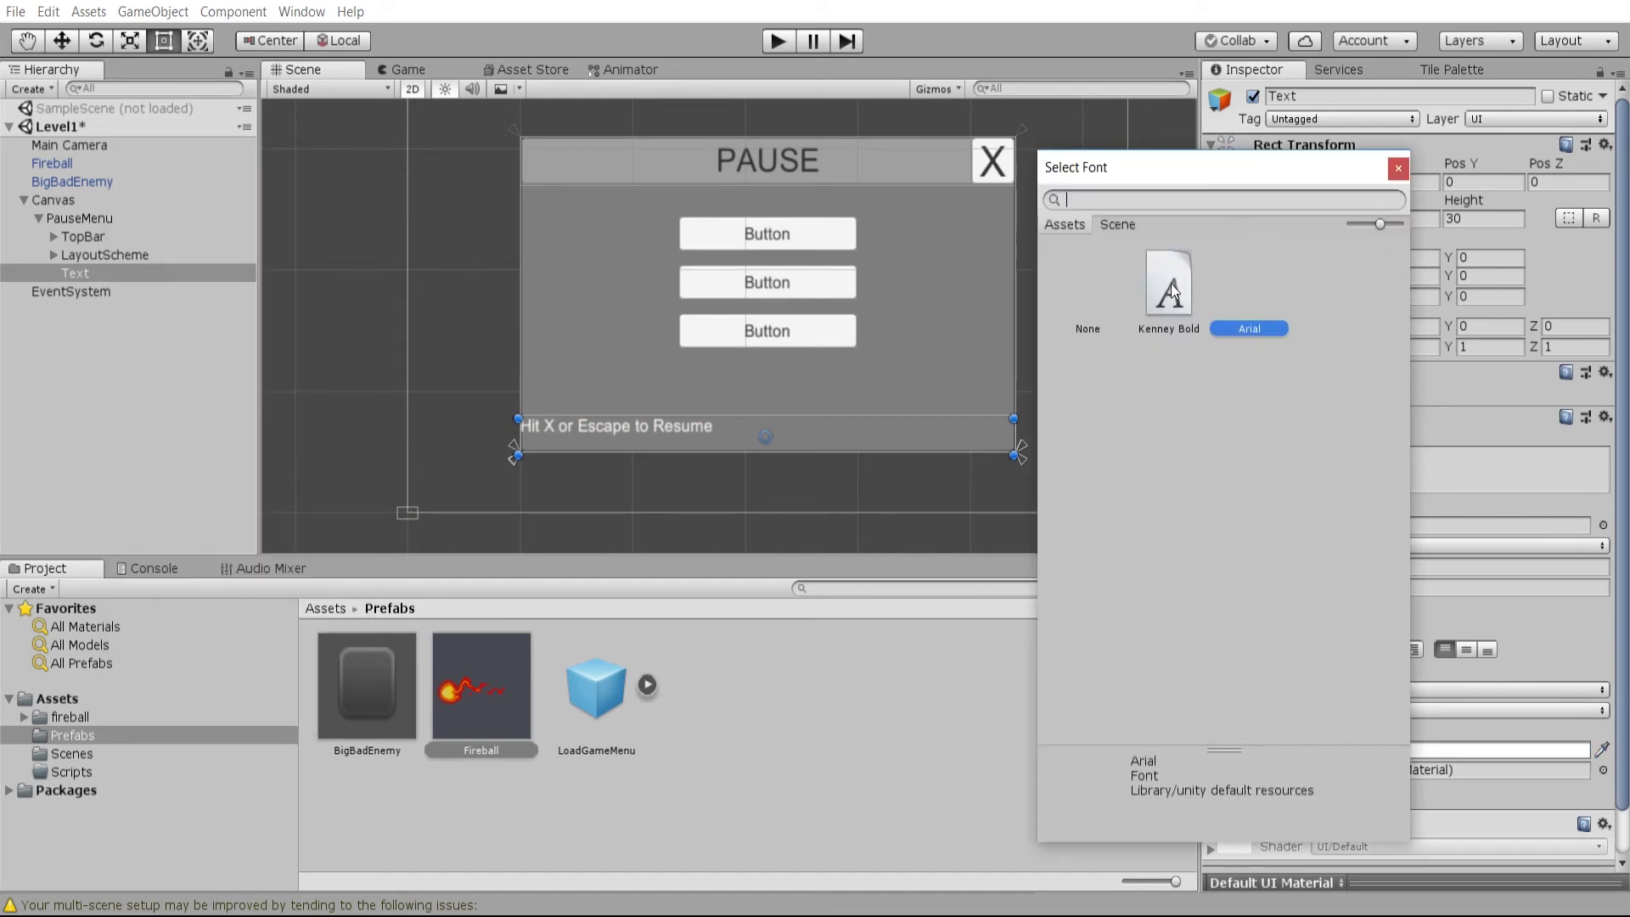
{"action": "left_click_drag", "start_coordinate": [1352, 176], "coordinate": [1338, 151]}
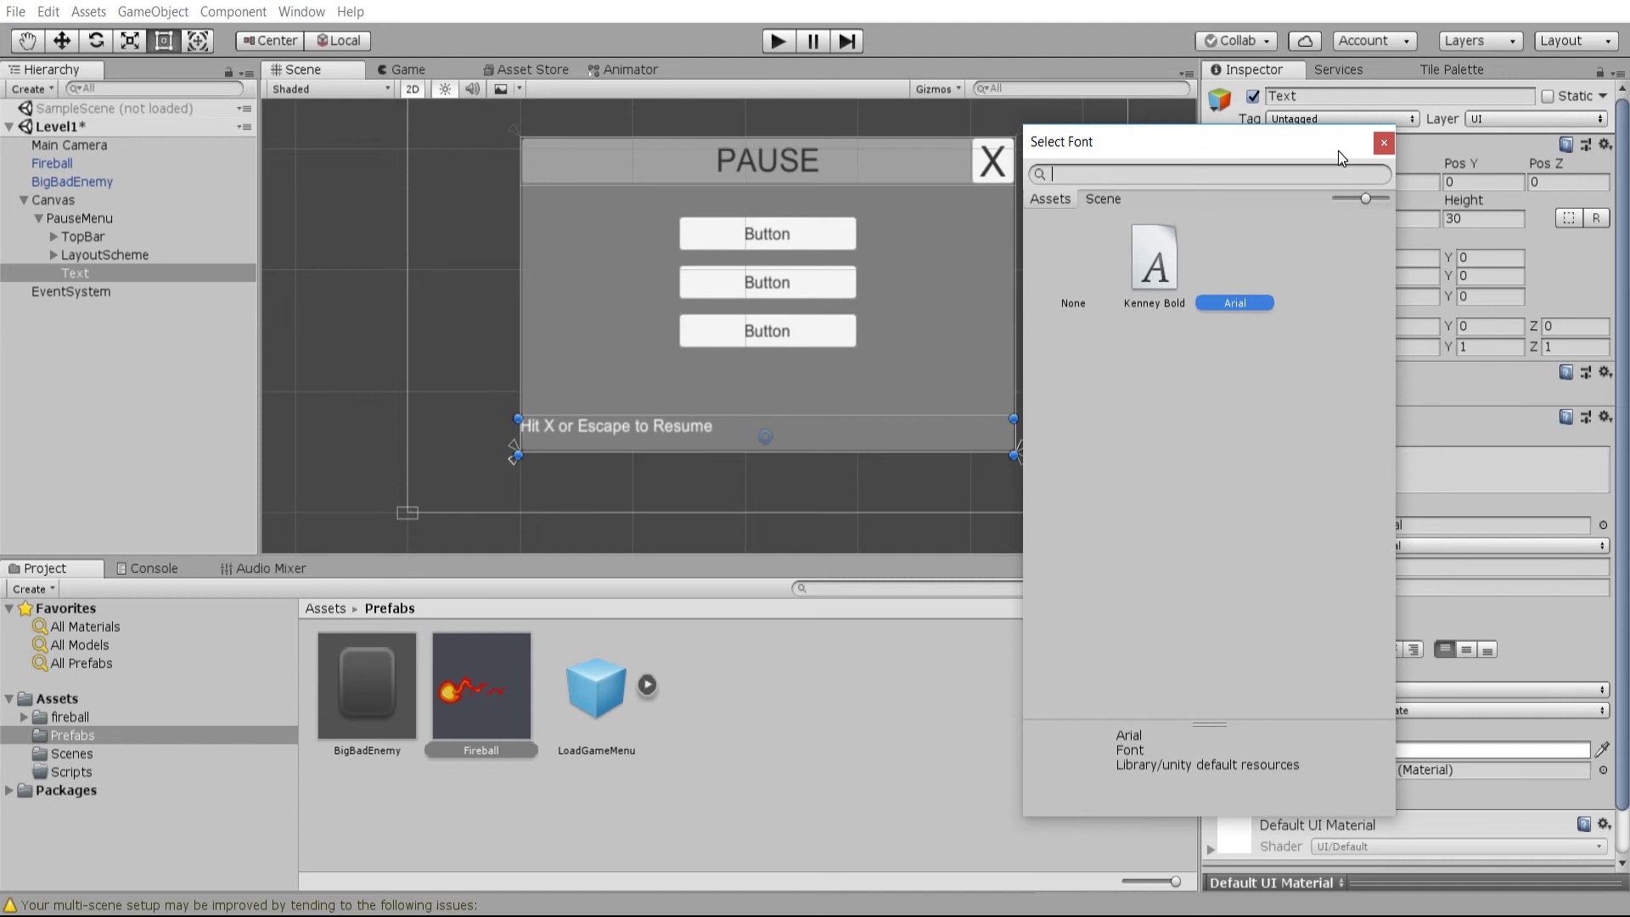
{"action": "key", "text": "Left"}
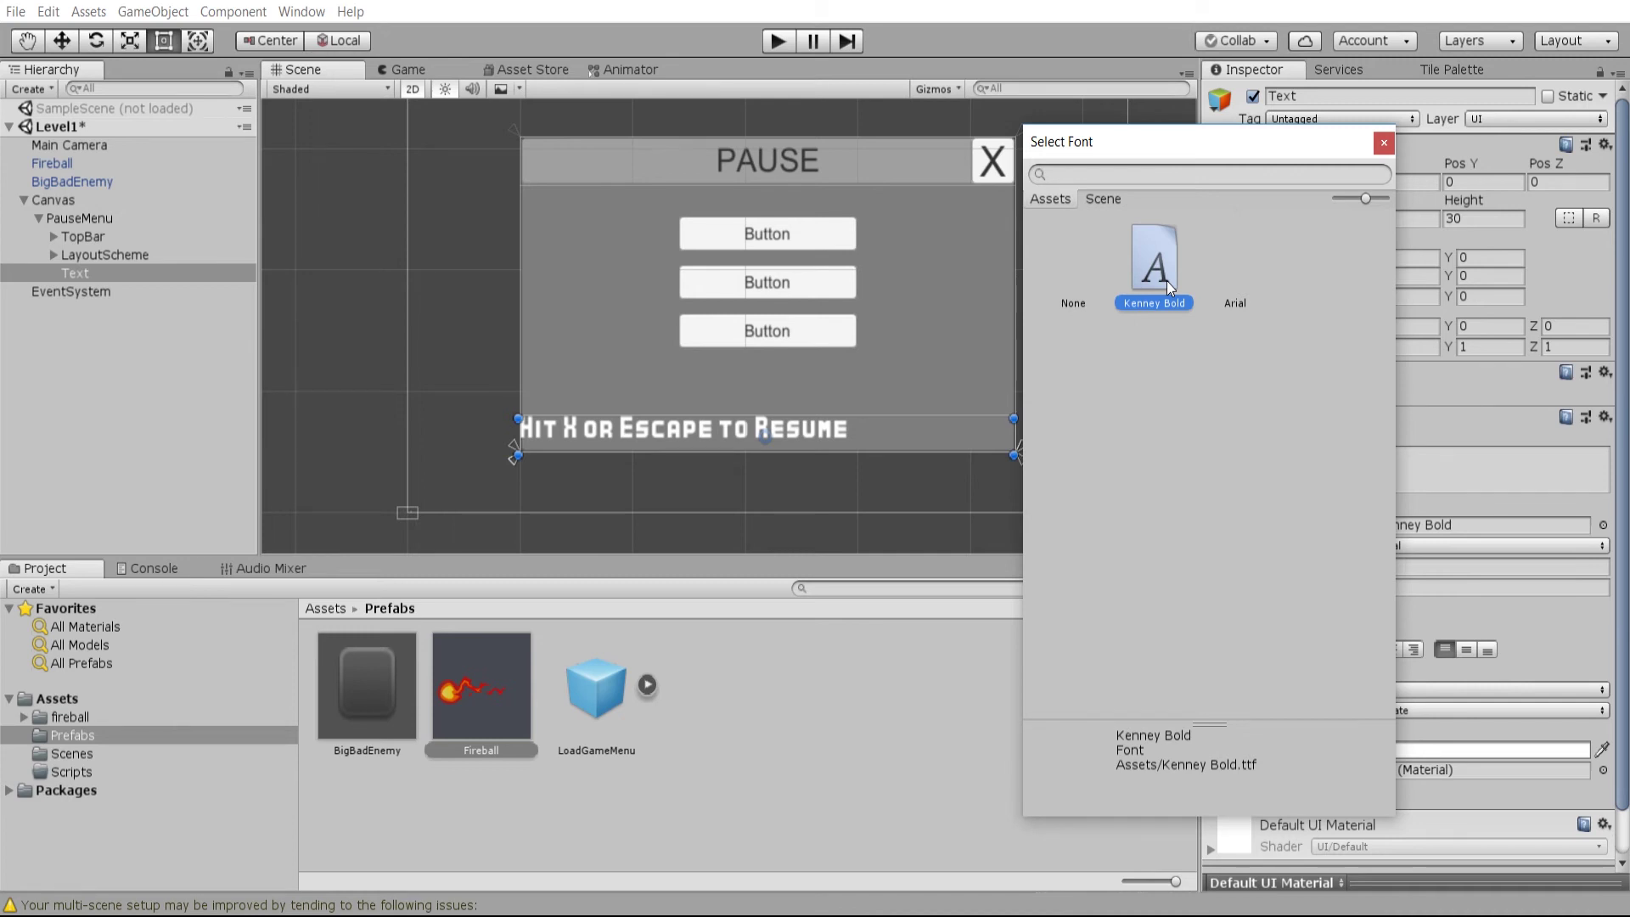
{"action": "left_click", "coordinate": [1385, 140]}
{"action": "left_click", "coordinate": [1393, 650]}
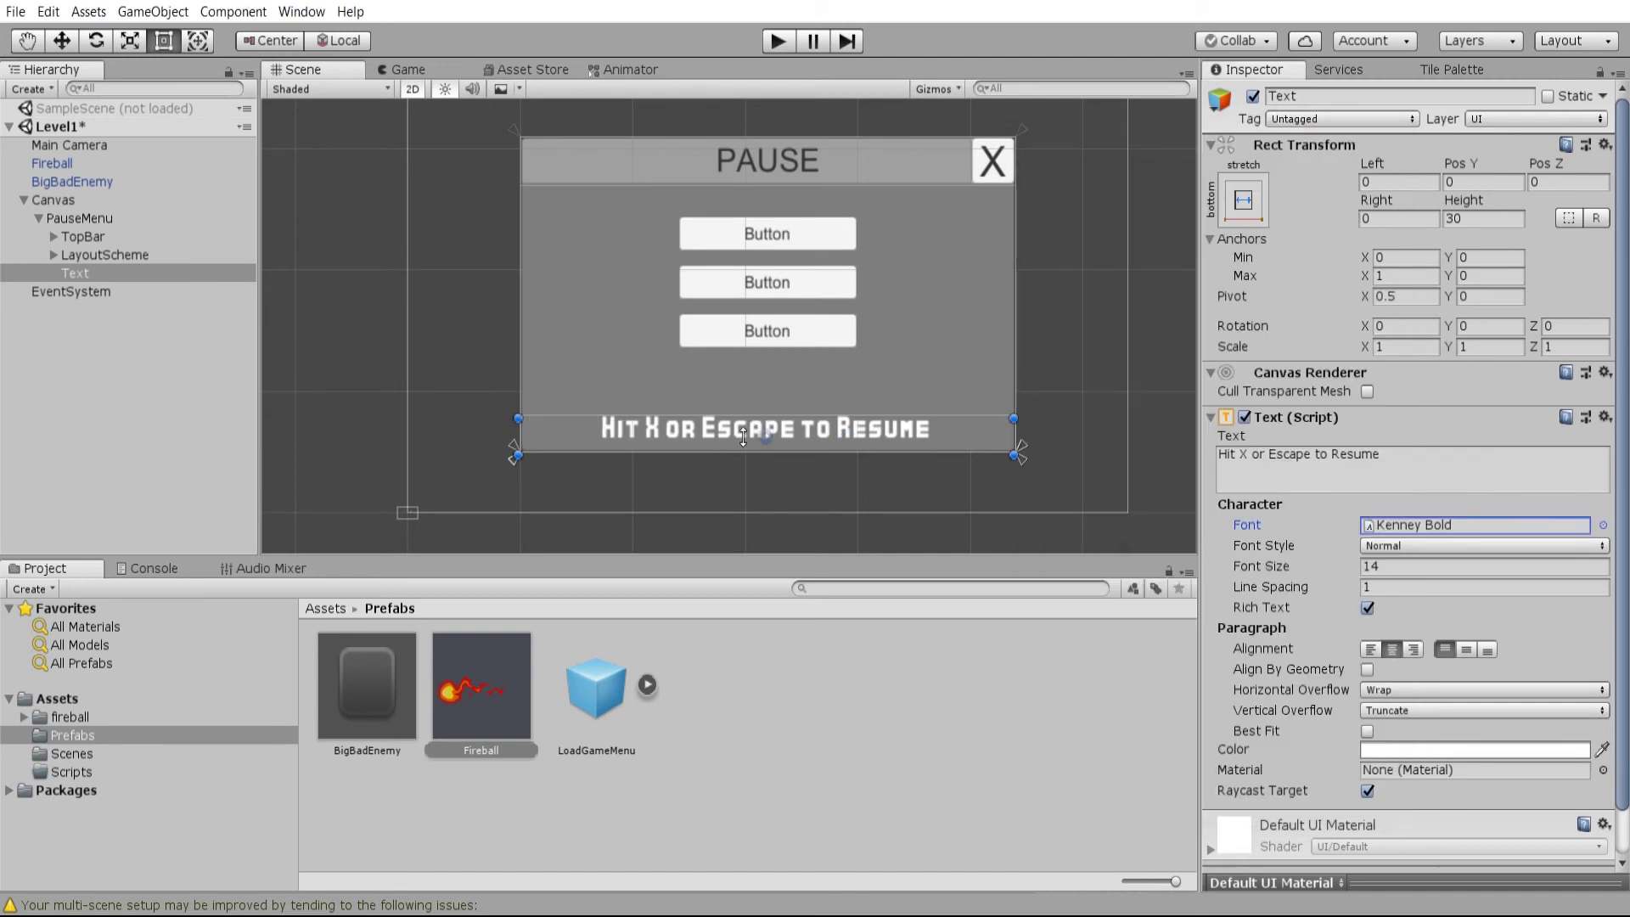
- Label the first pause-menu button 'Save Game'
{"action": "left_click", "coordinate": [611, 338]}
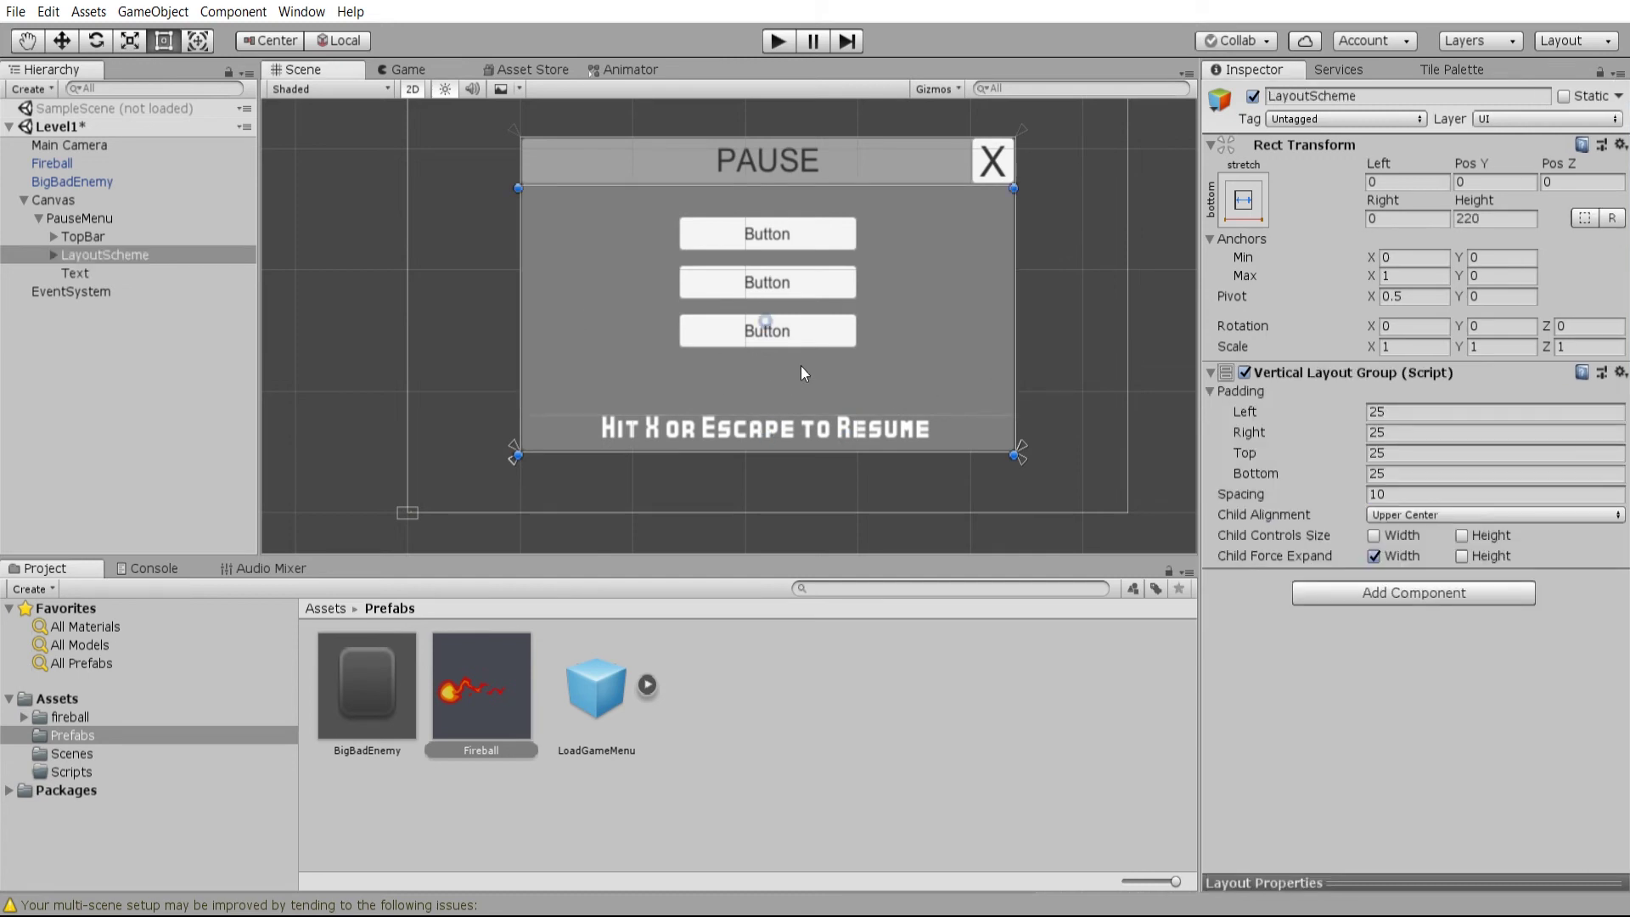
{"action": "left_click", "coordinate": [820, 251]}
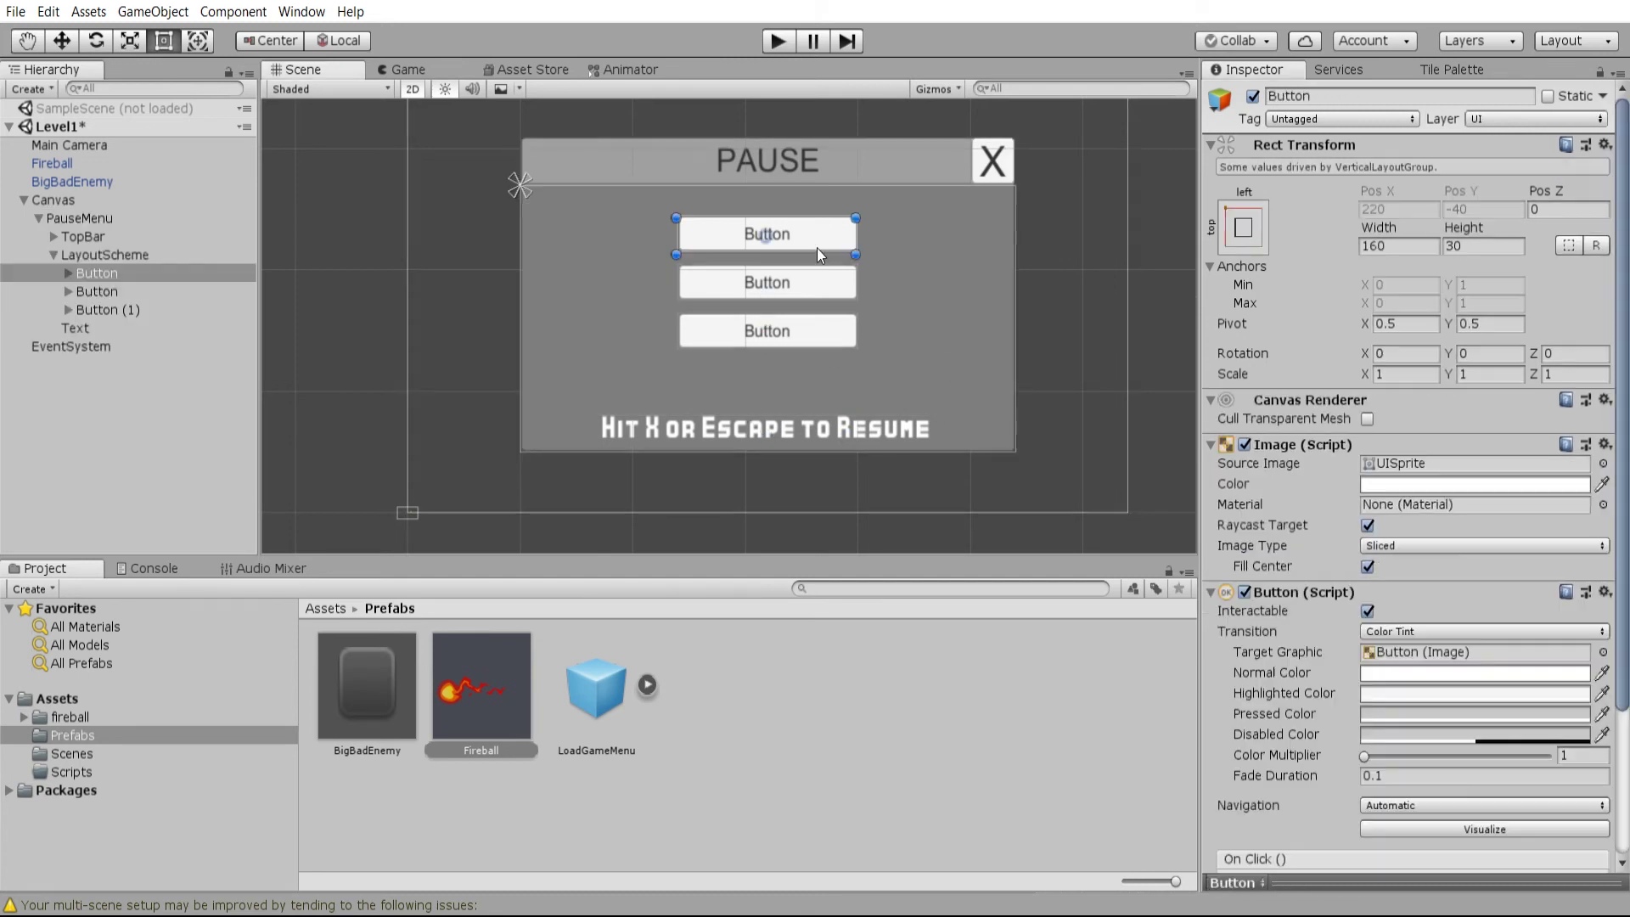
{"action": "left_click", "coordinate": [68, 273]}
{"action": "left_click", "coordinate": [88, 289]}
{"action": "left_click", "coordinate": [92, 276]}
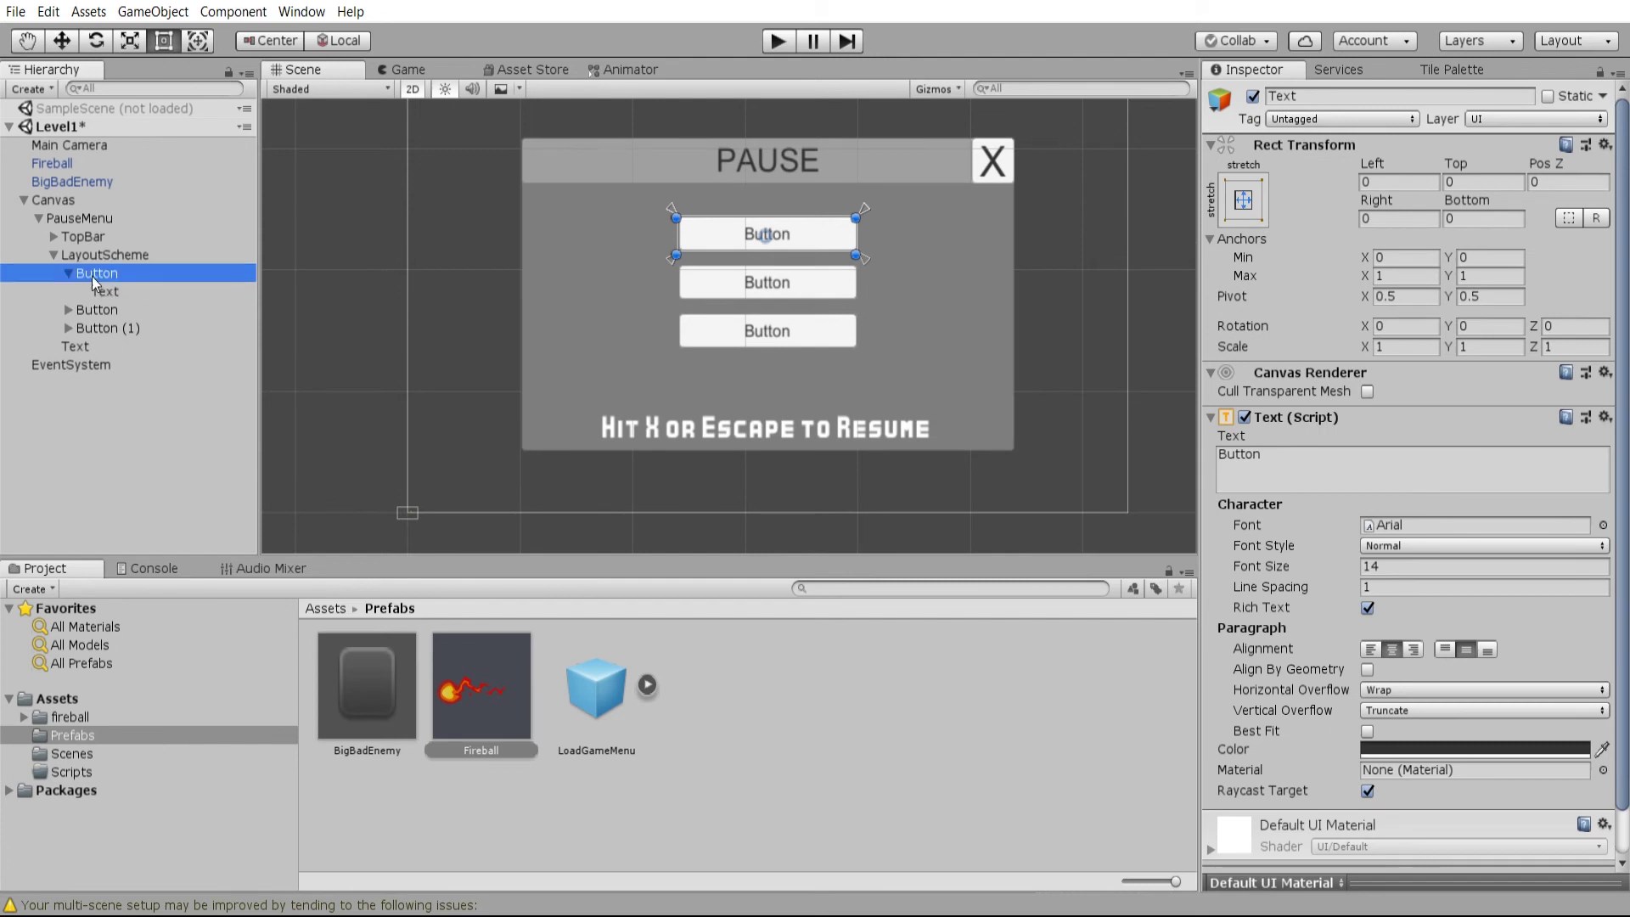
{"action": "left_click", "coordinate": [175, 293]}
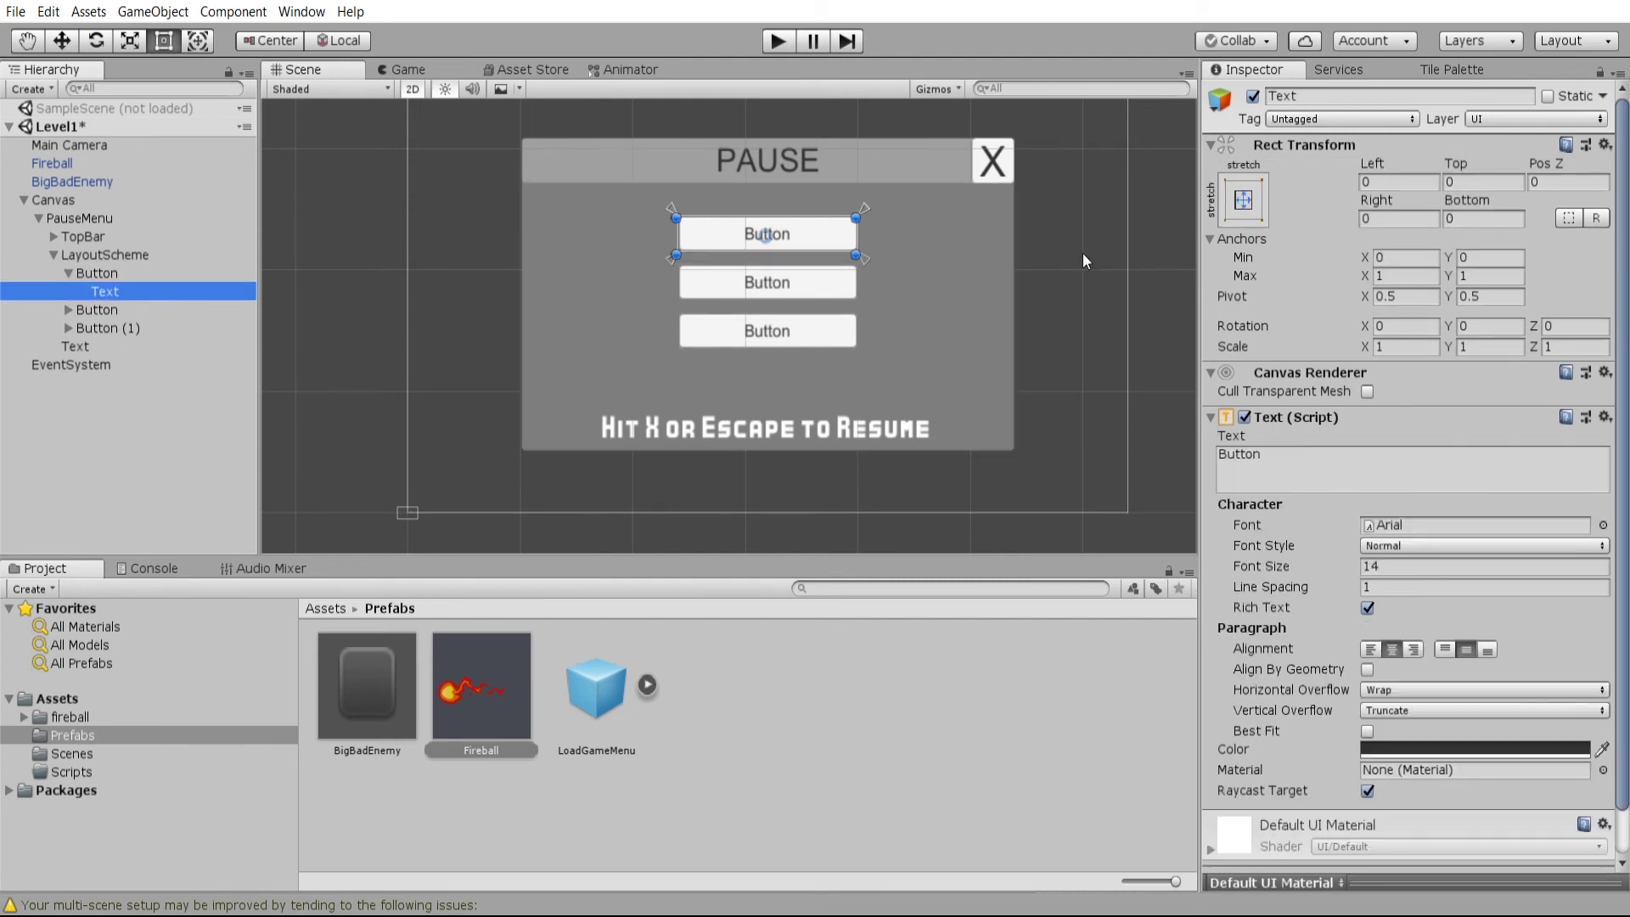
{"action": "left_click", "coordinate": [1304, 466]}
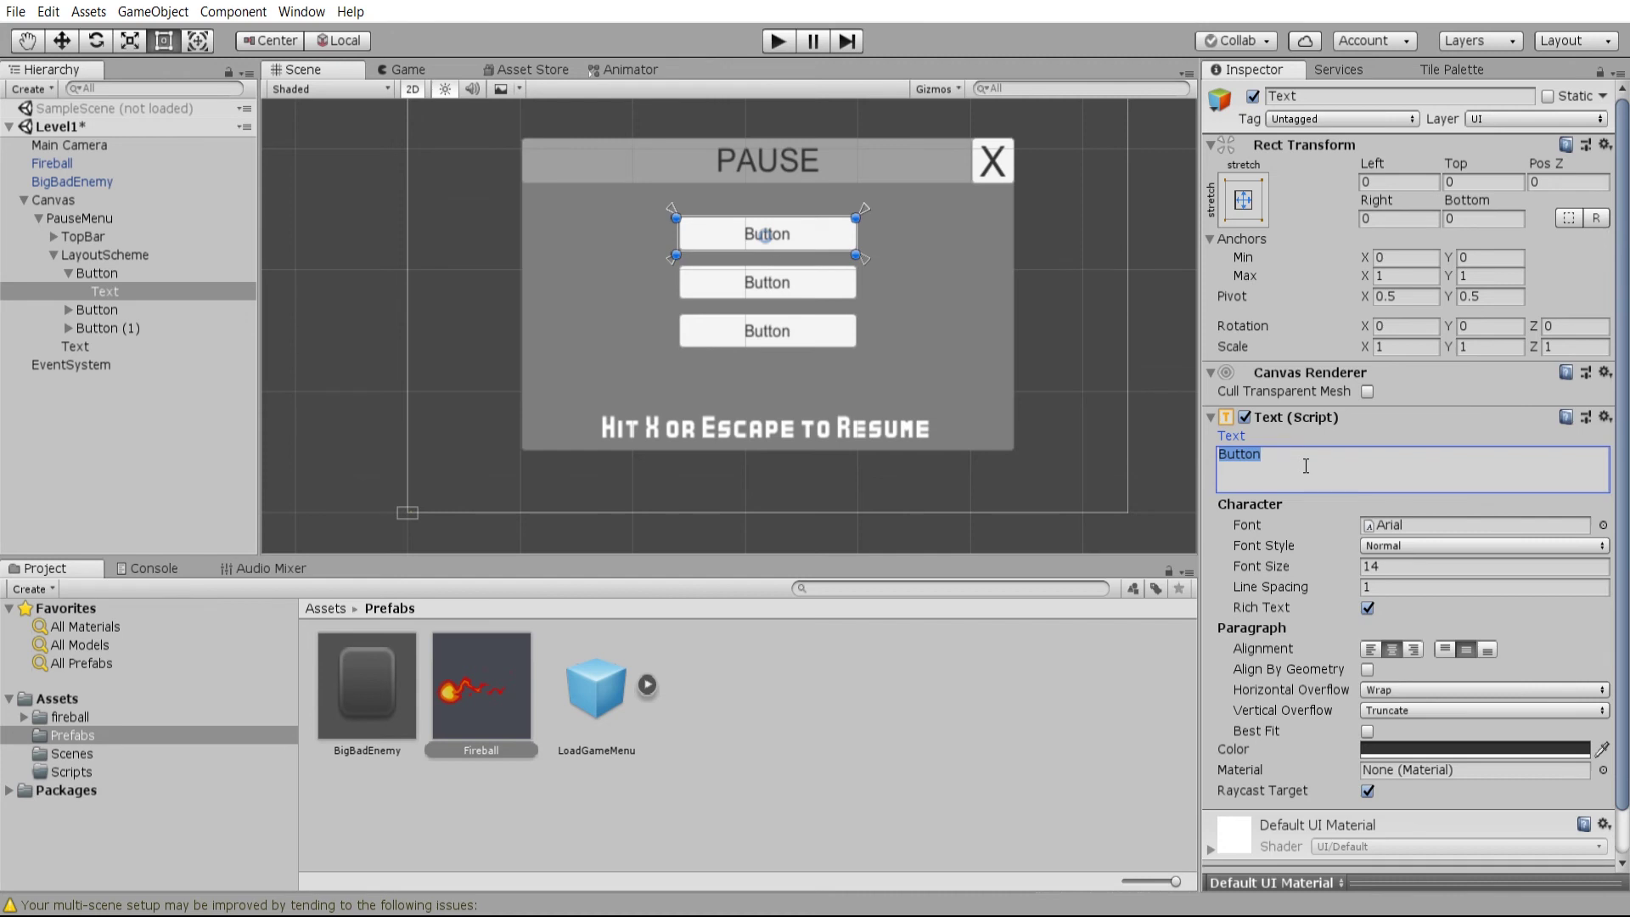
{"action": "type", "text": "Save Game"}
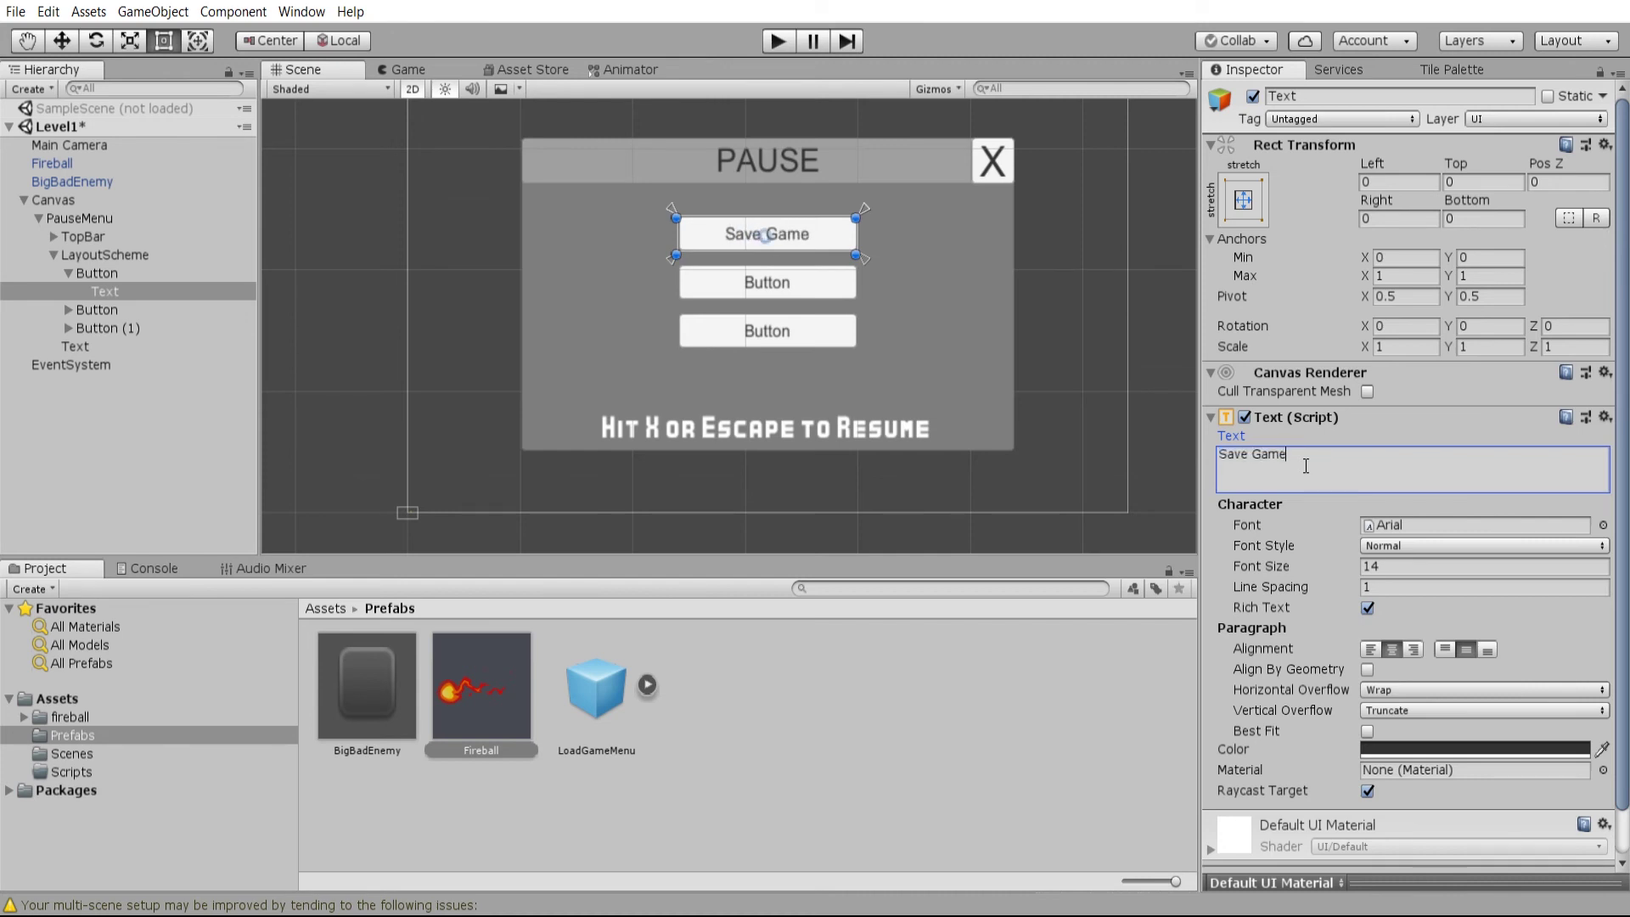
- Label the second button 'Hints'
{"action": "left_click", "coordinate": [69, 309]}
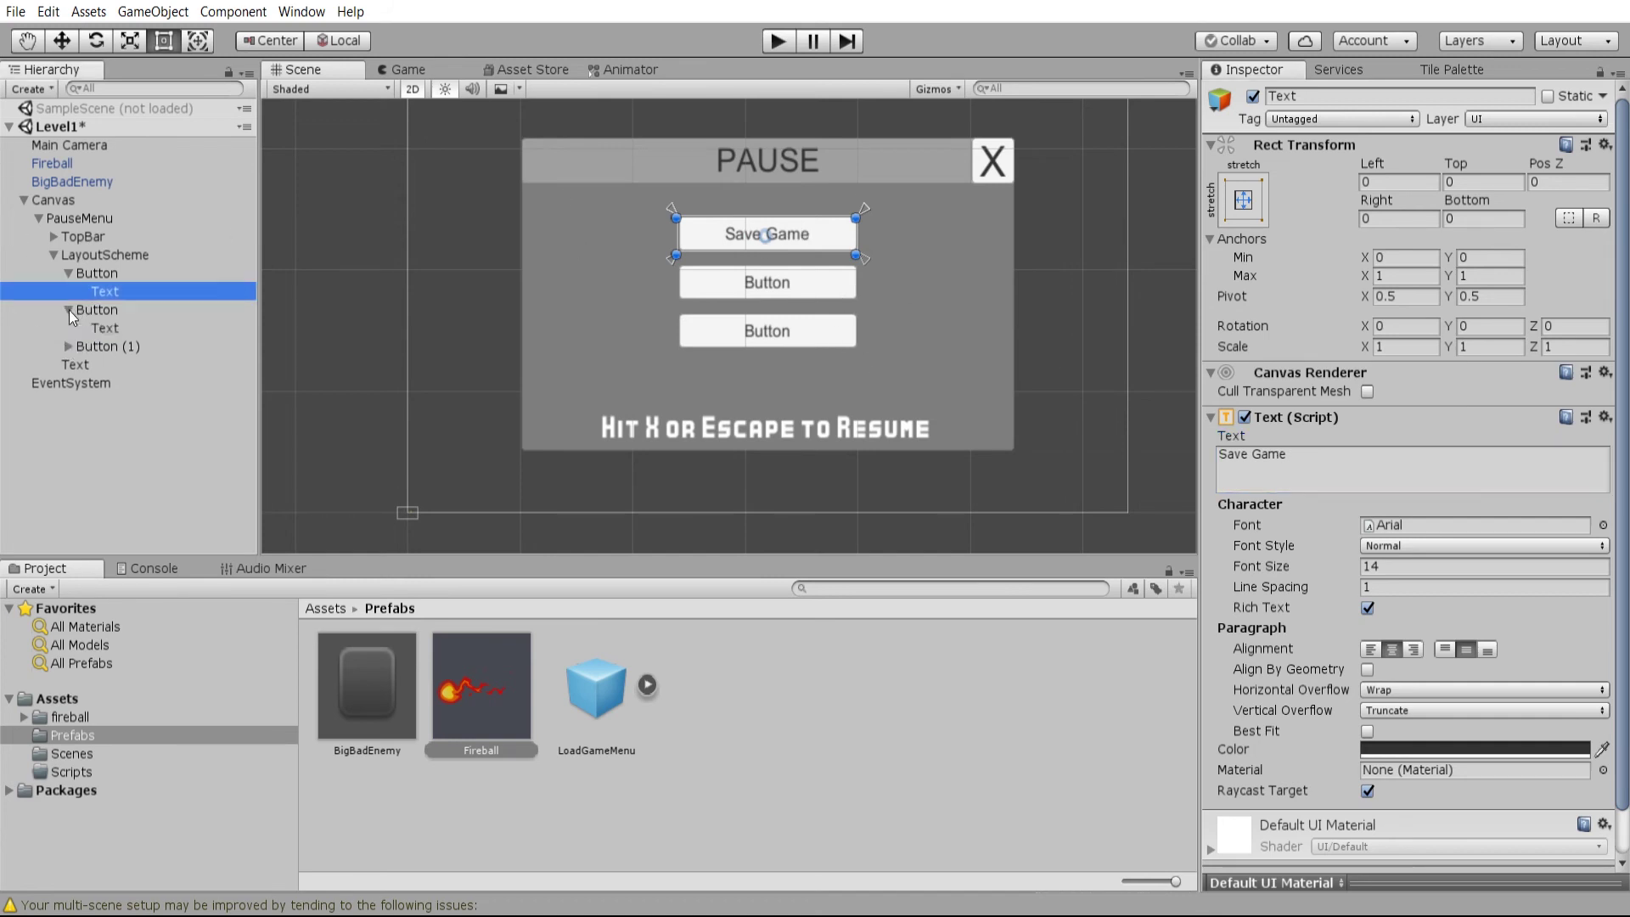
{"action": "left_click", "coordinate": [104, 327]}
{"action": "left_click", "coordinate": [1361, 485]}
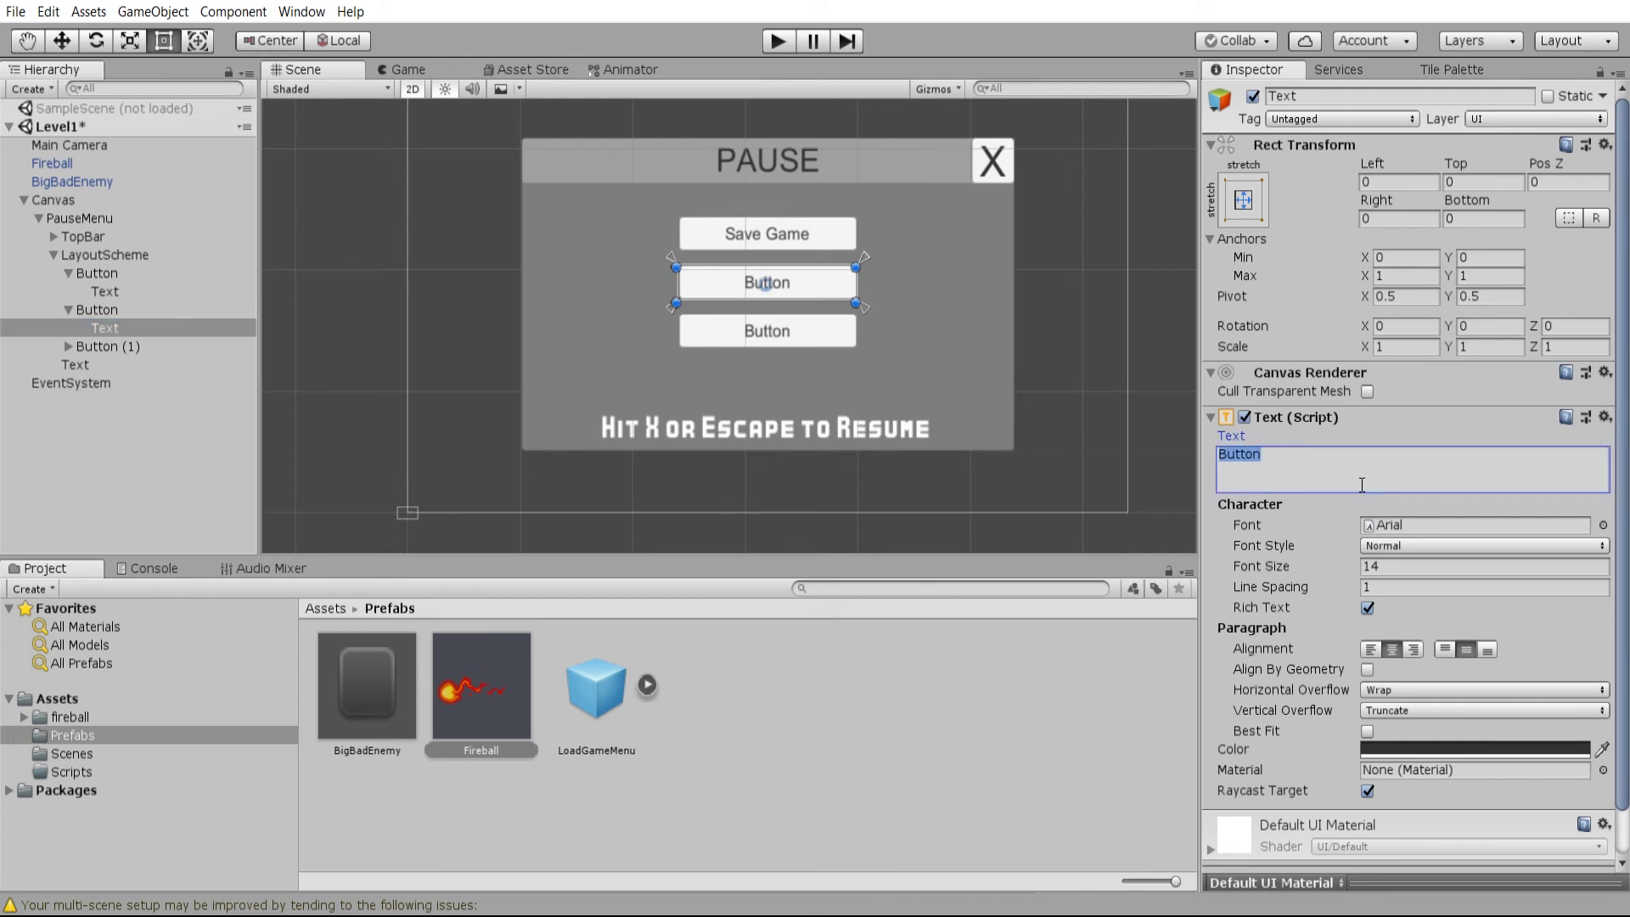
{"action": "type", "text": "Hints"}
- Label the third button 'Quit to Main Menu'
{"action": "left_click", "coordinate": [69, 348]}
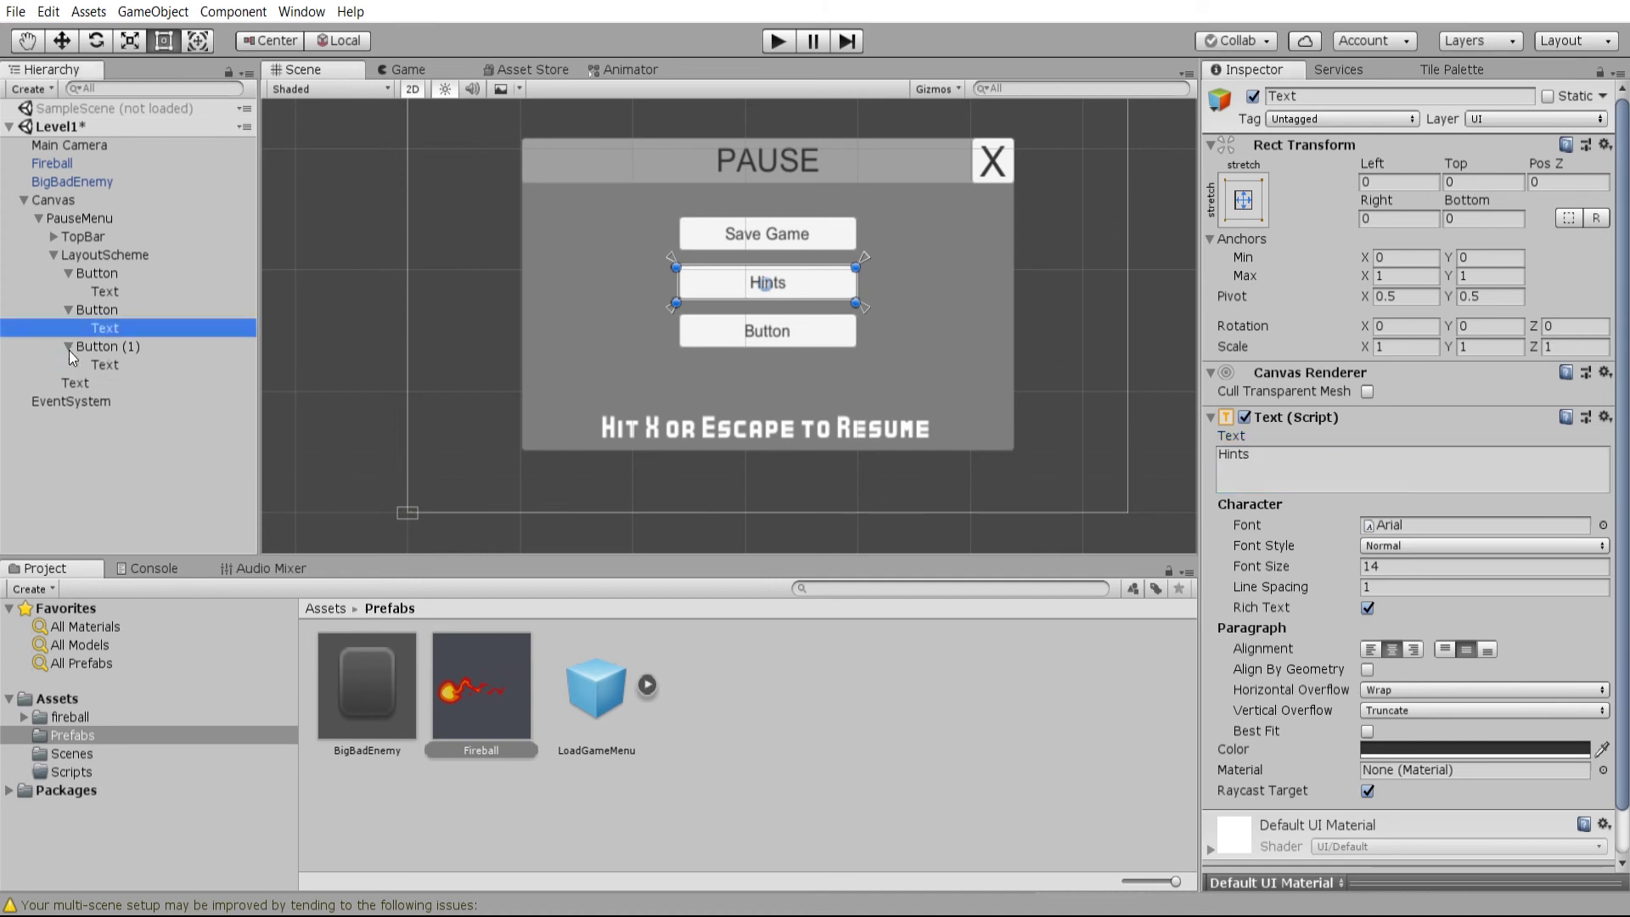
{"action": "left_click", "coordinate": [99, 365]}
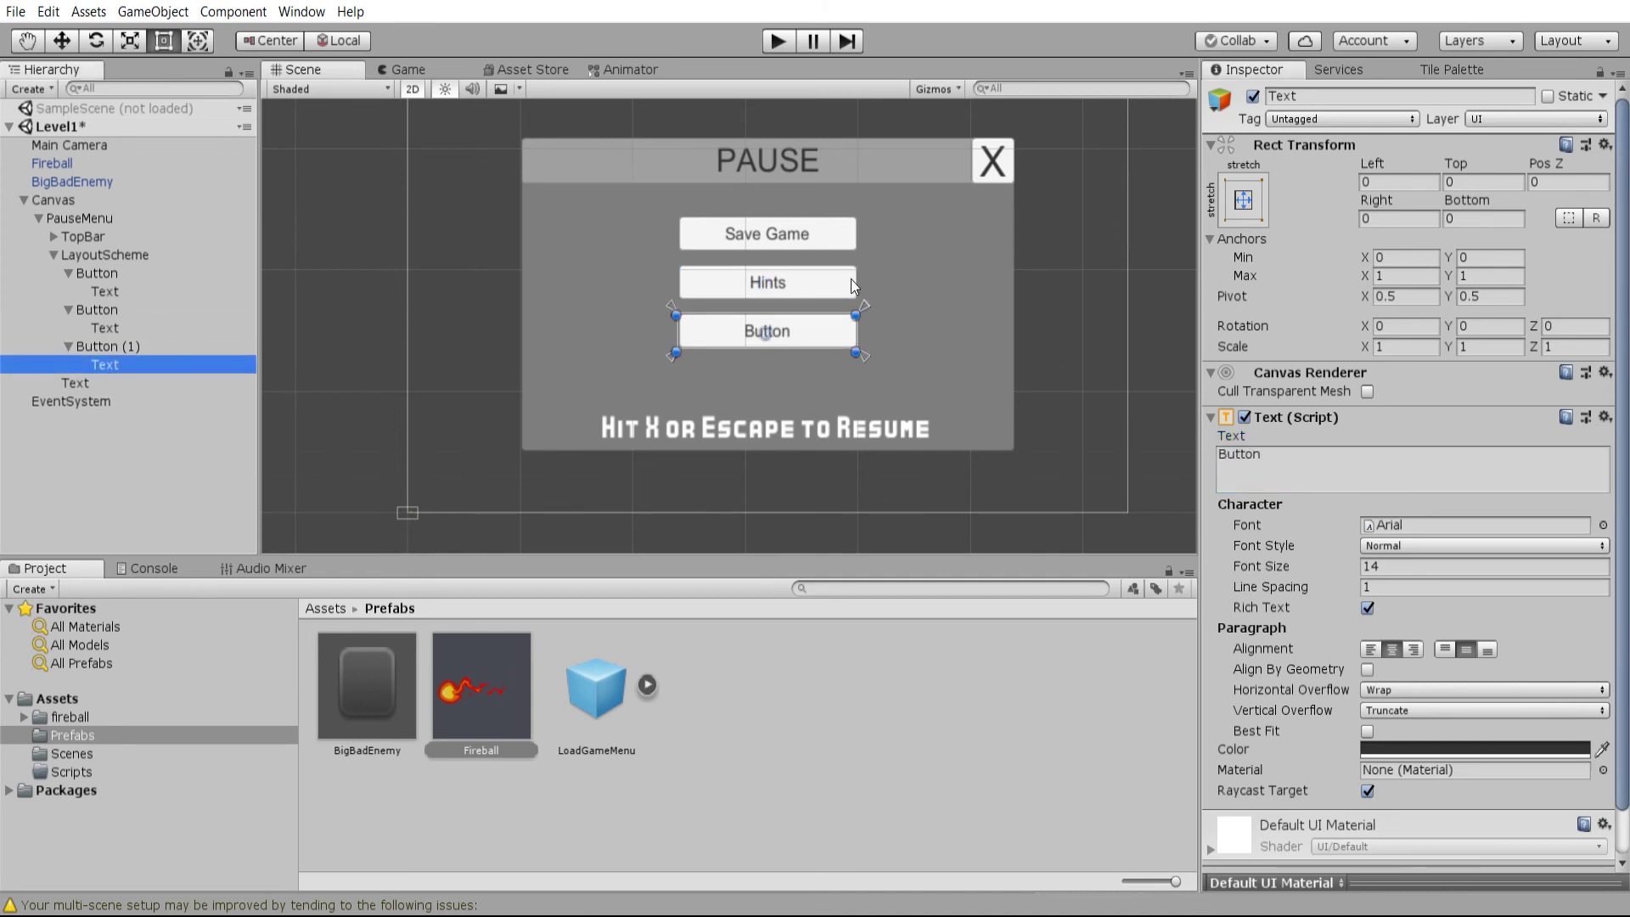
{"action": "left_click", "coordinate": [1342, 463]}
{"action": "type", "text": "Quit to Main Menu"}
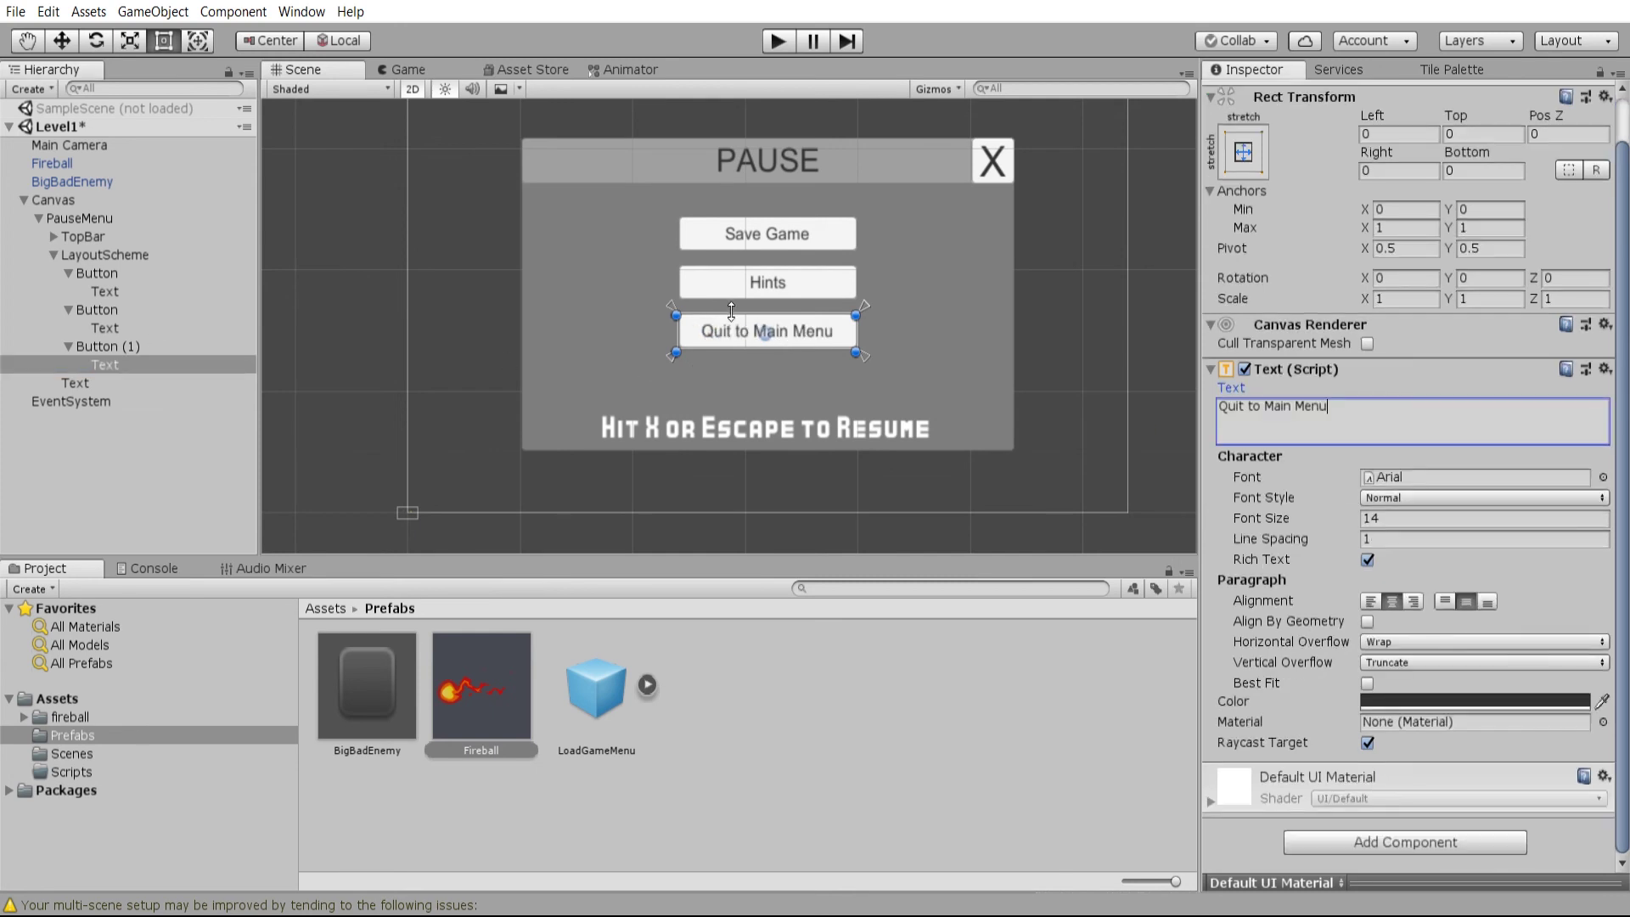
- In the Scenes folder, rename SampleScene to MainMenu
{"action": "left_click", "coordinate": [71, 754]}
{"action": "left_click", "coordinate": [475, 706]}
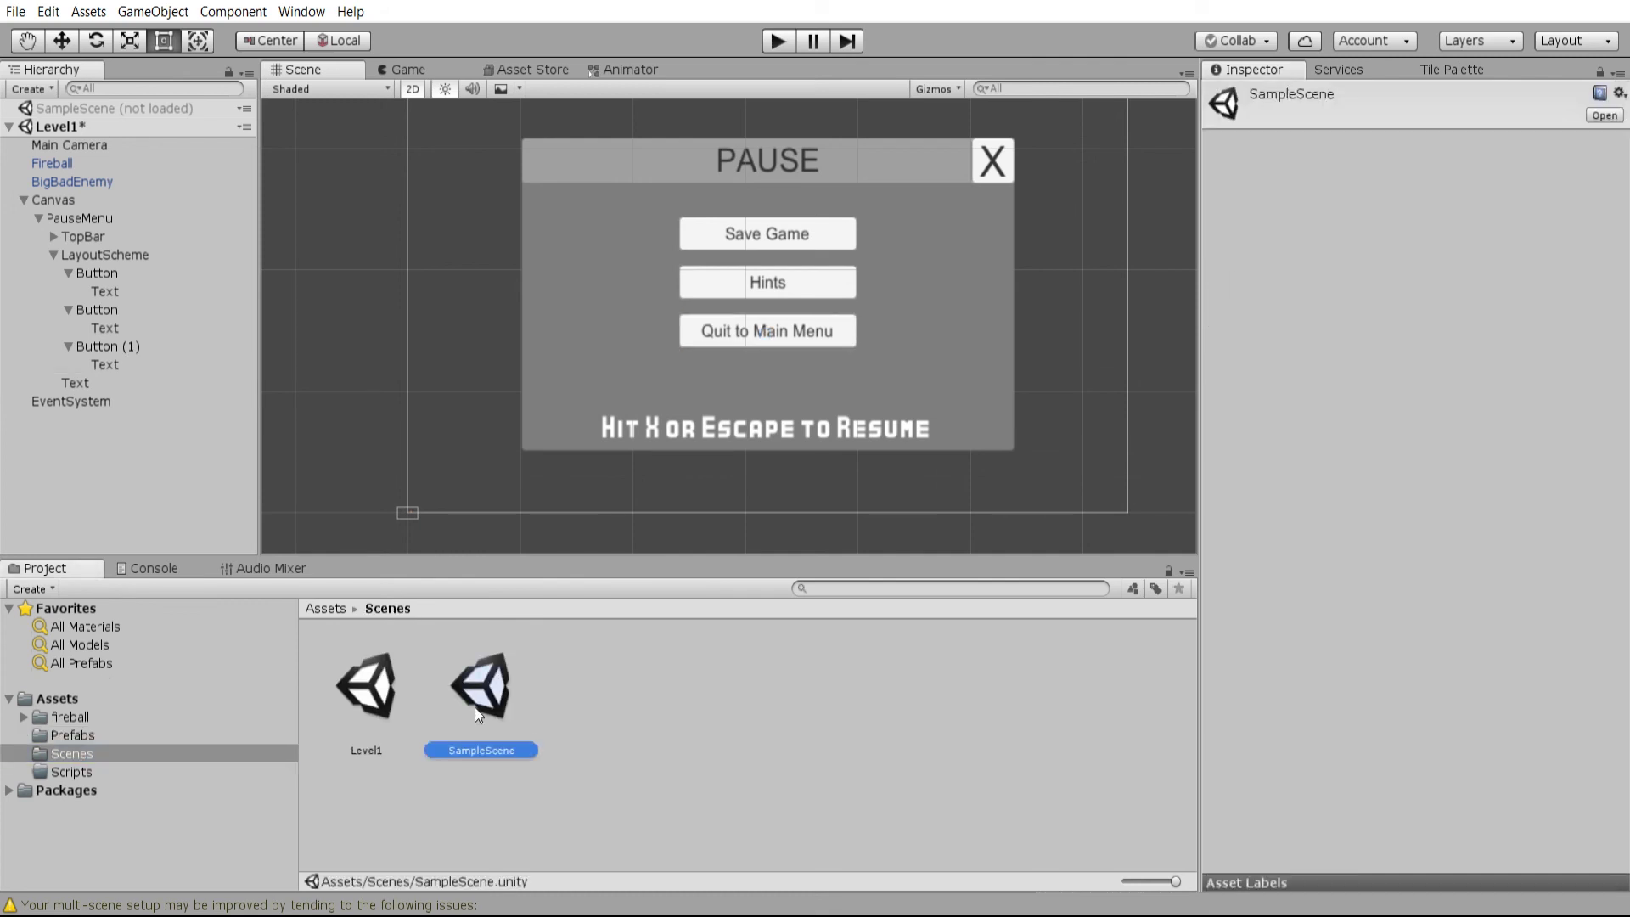
{"action": "left_click", "coordinate": [476, 707]}
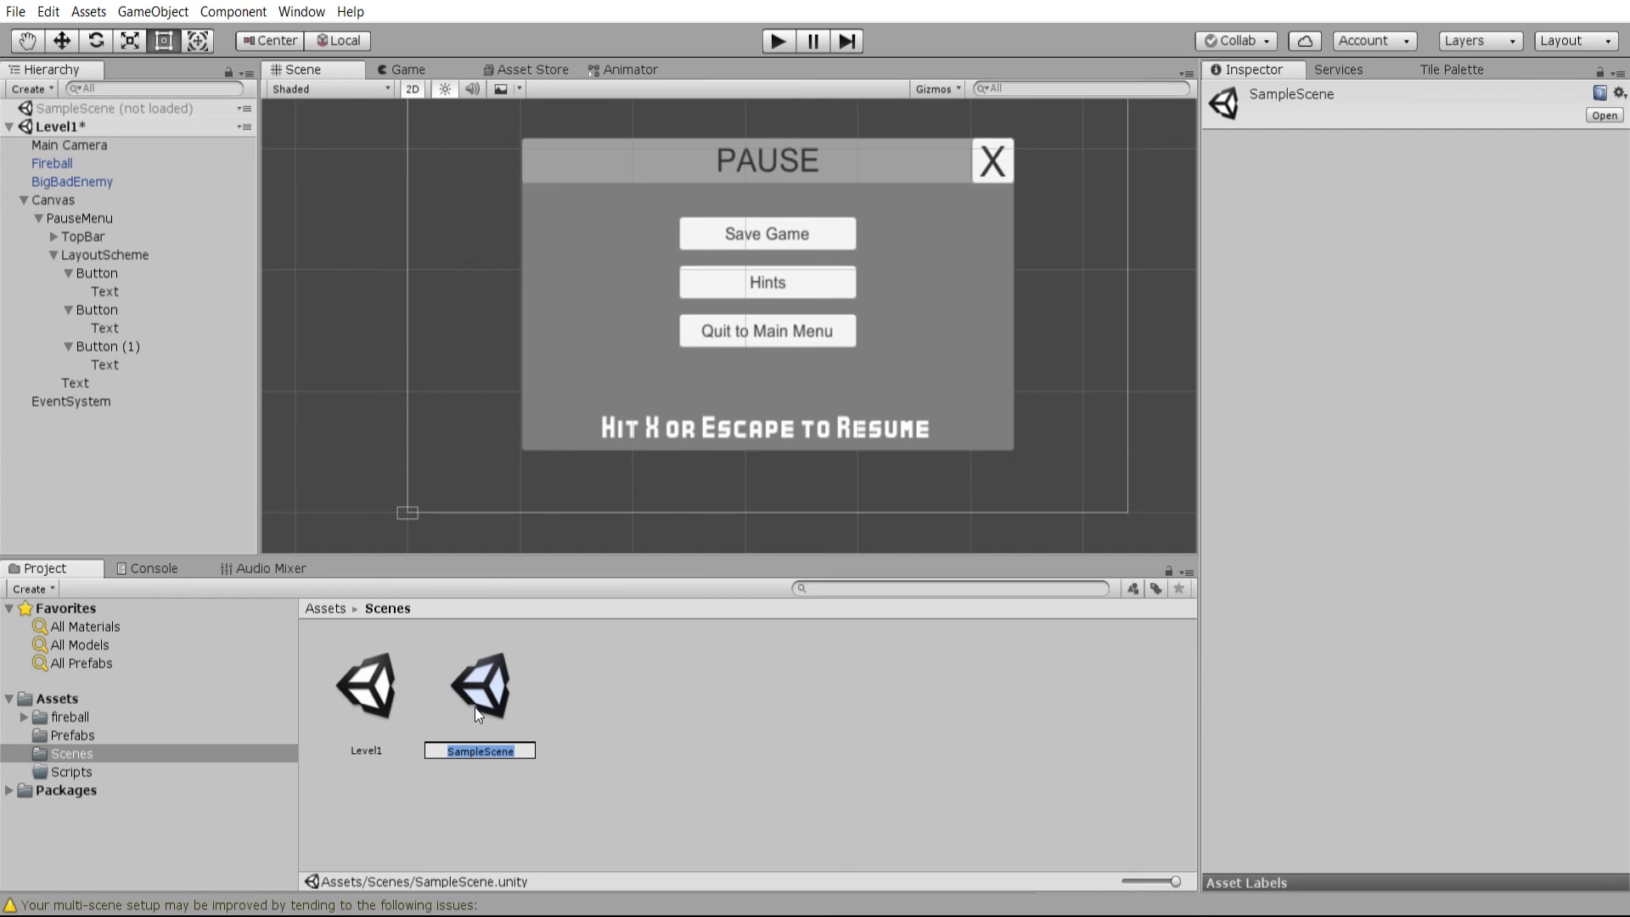
{"action": "type", "text": "MainMenu"}
{"action": "key", "text": "Return"}
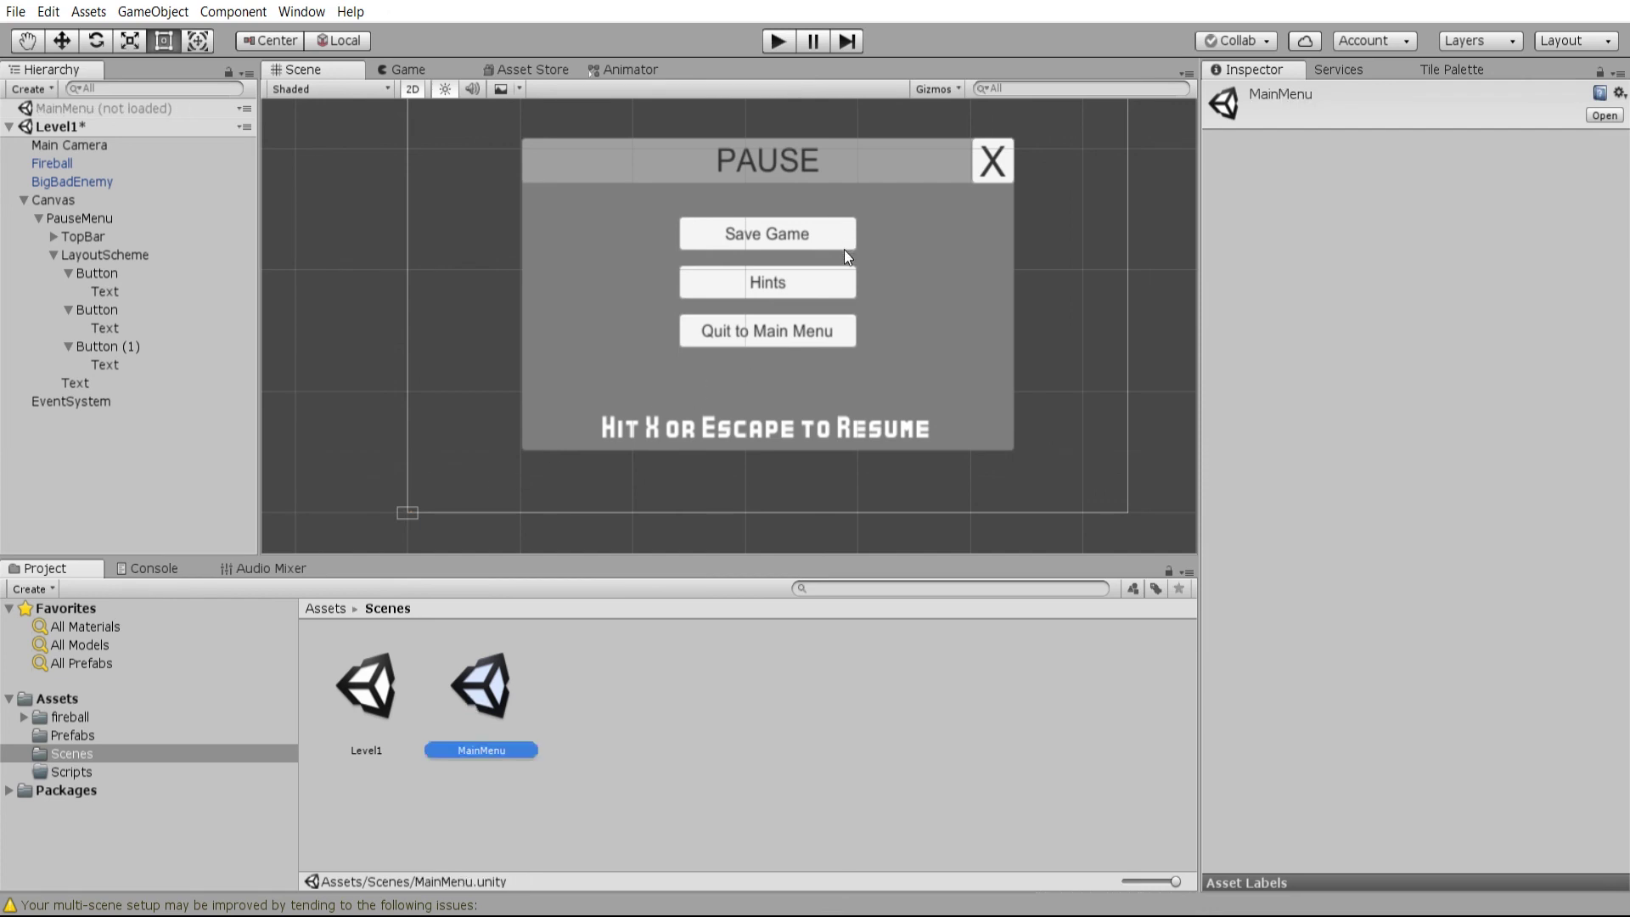
- Rename the Quit and Hints buttons to ButtonQuitToMainMenu and ButtonHints
{"action": "left_click", "coordinate": [131, 344]}
{"action": "key", "text": "F2"}
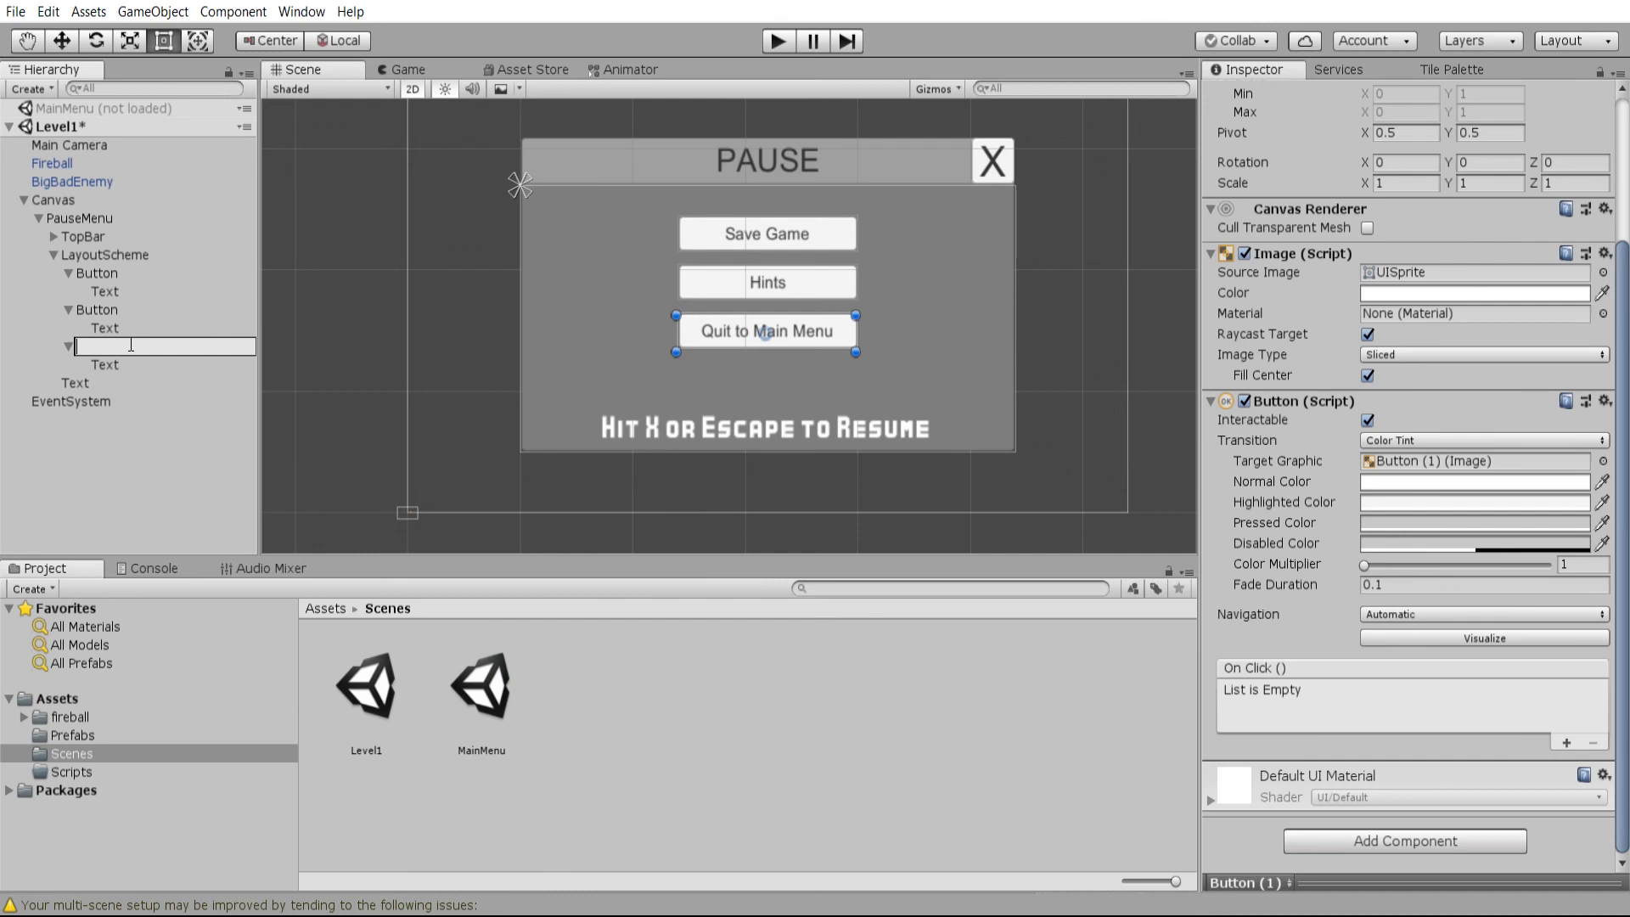
{"action": "type", "text": "ButtonQuitToMainMenu"}
{"action": "key", "text": "Return"}
{"action": "left_click", "coordinate": [156, 309]}
{"action": "key", "text": "F2"}
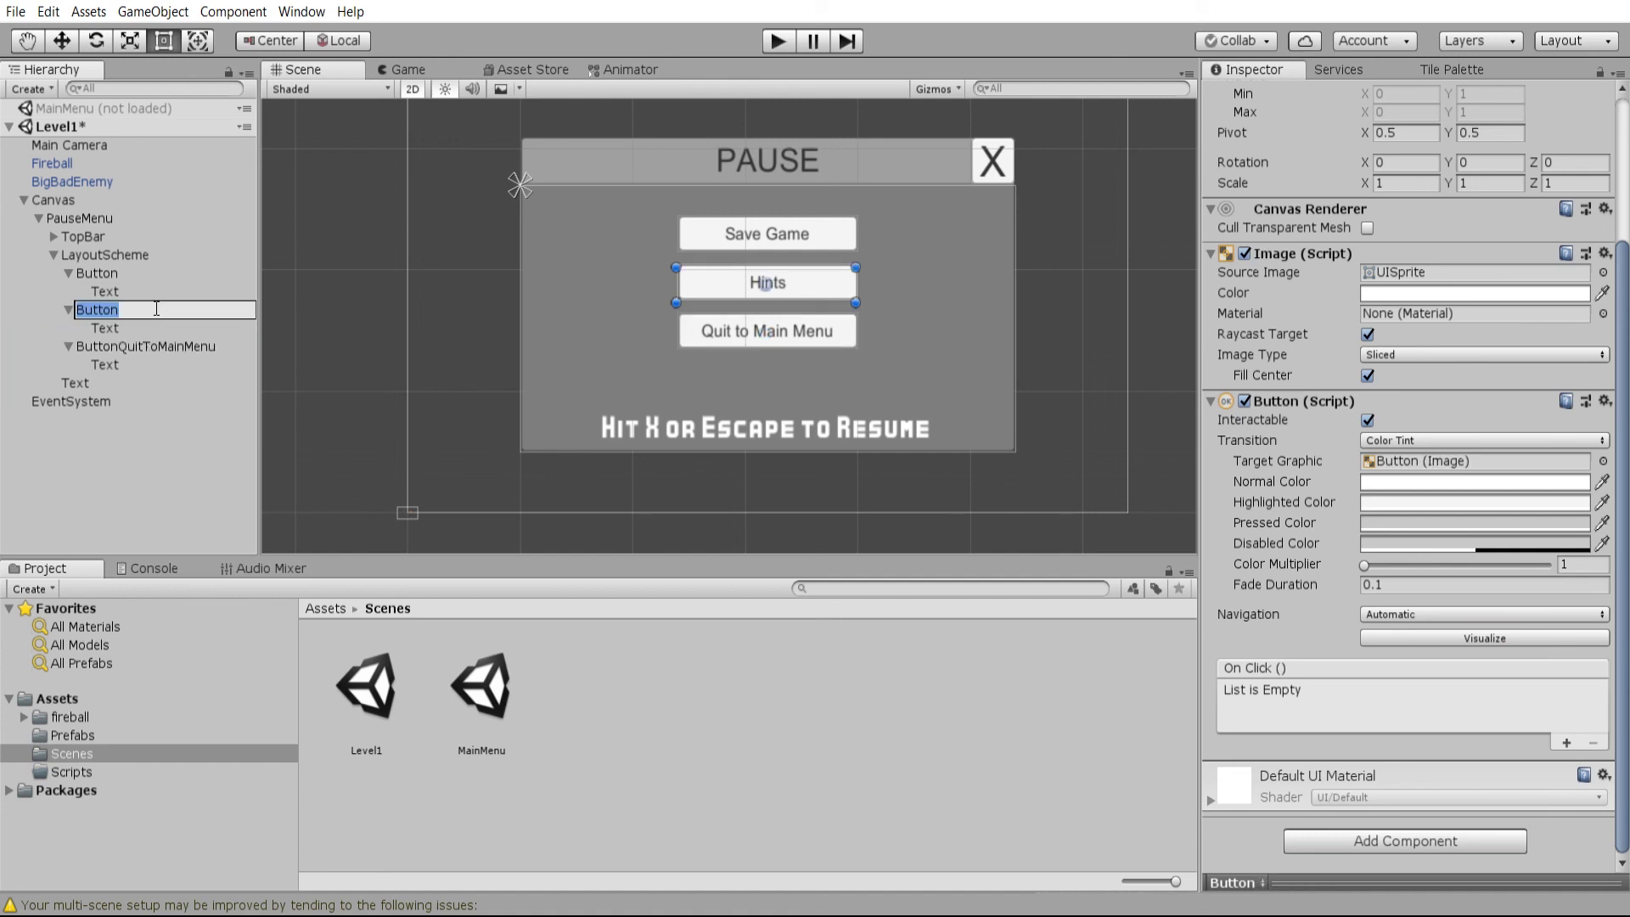
{"action": "type", "text": "ButtonHints"}
{"action": "key", "text": "Return"}
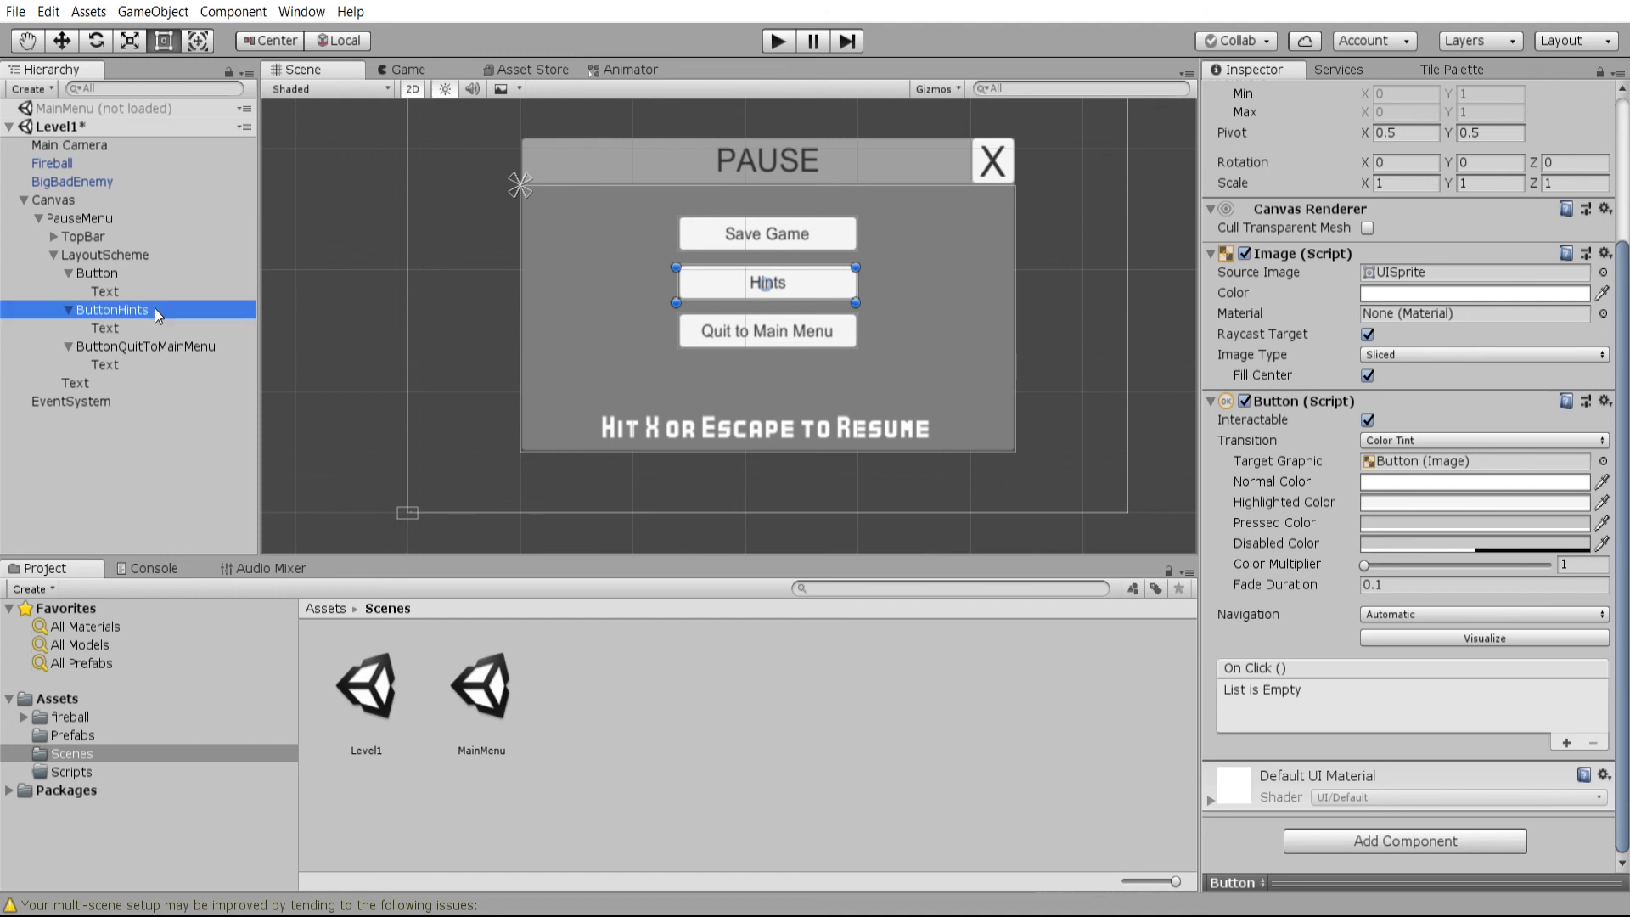
- Rename Save Game to ButtonSaveGame, save PauseMenu as a prefab, and delete it from the scene
{"action": "left_click", "coordinate": [191, 272]}
{"action": "key", "text": "F2"}
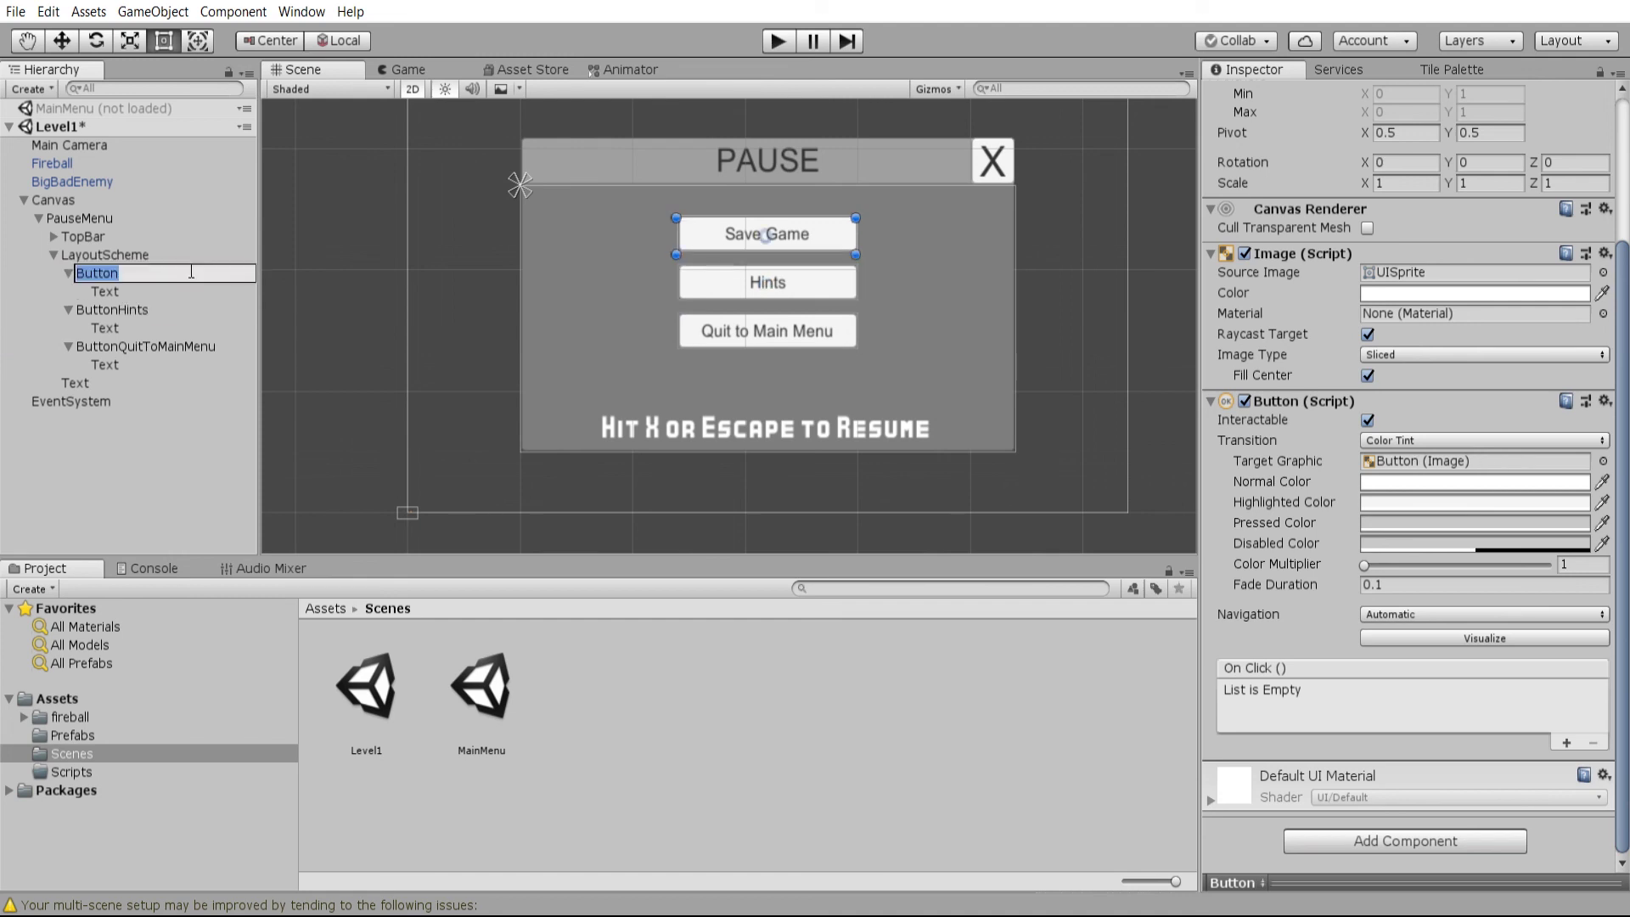
{"action": "type", "text": "ButtonSaveGame"}
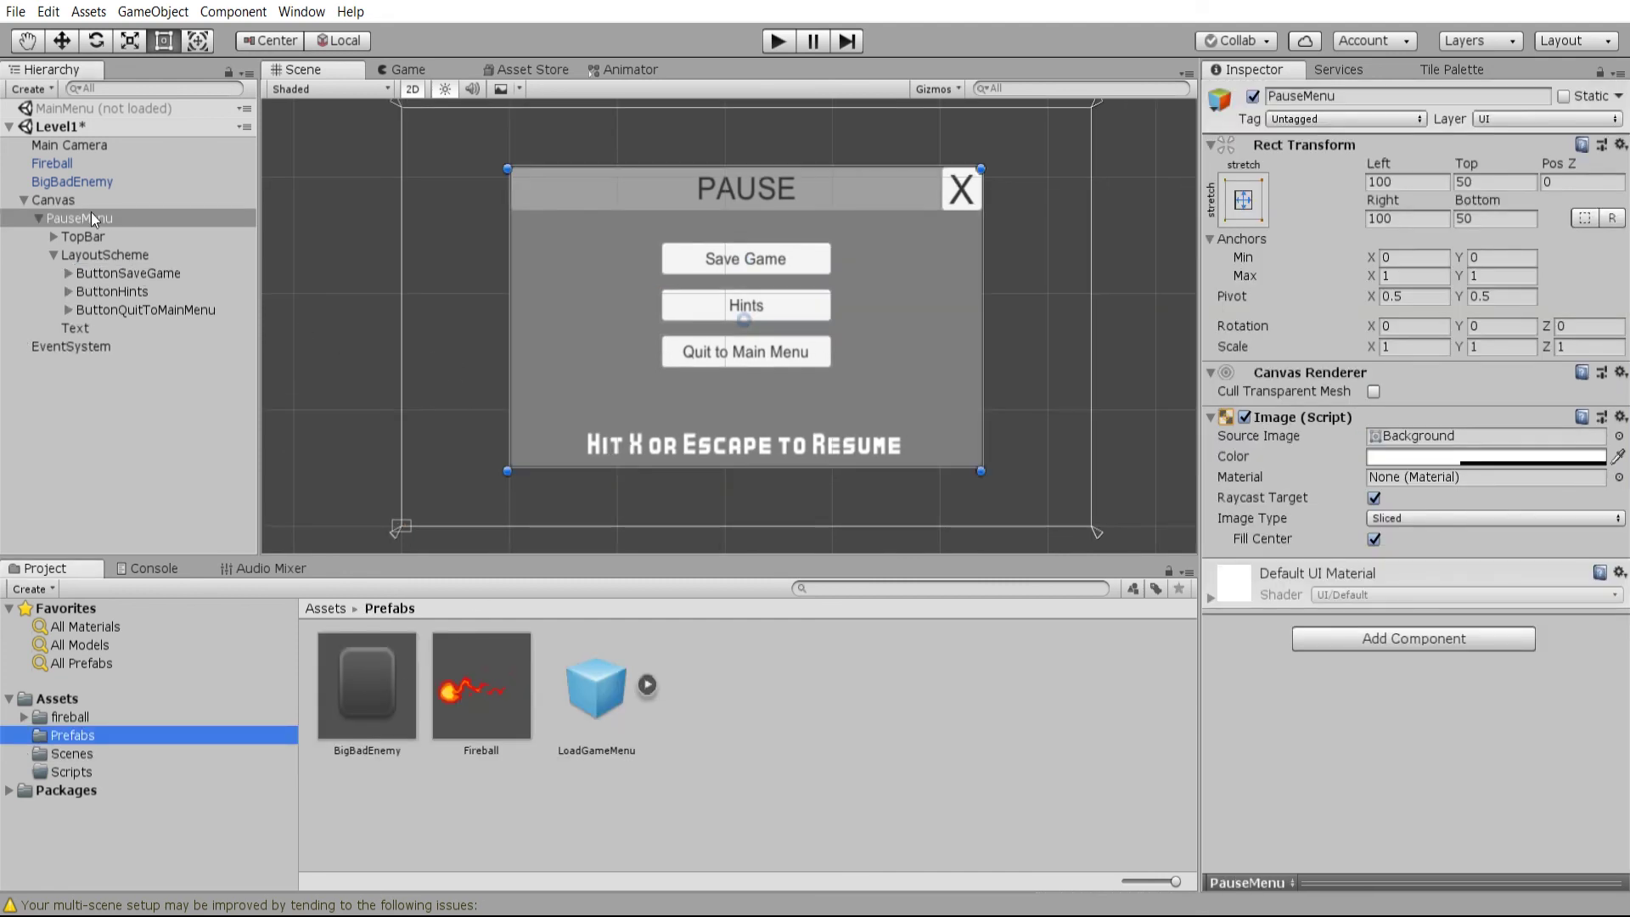
{"action": "left_click_drag", "start_coordinate": [90, 214], "coordinate": [769, 696]}
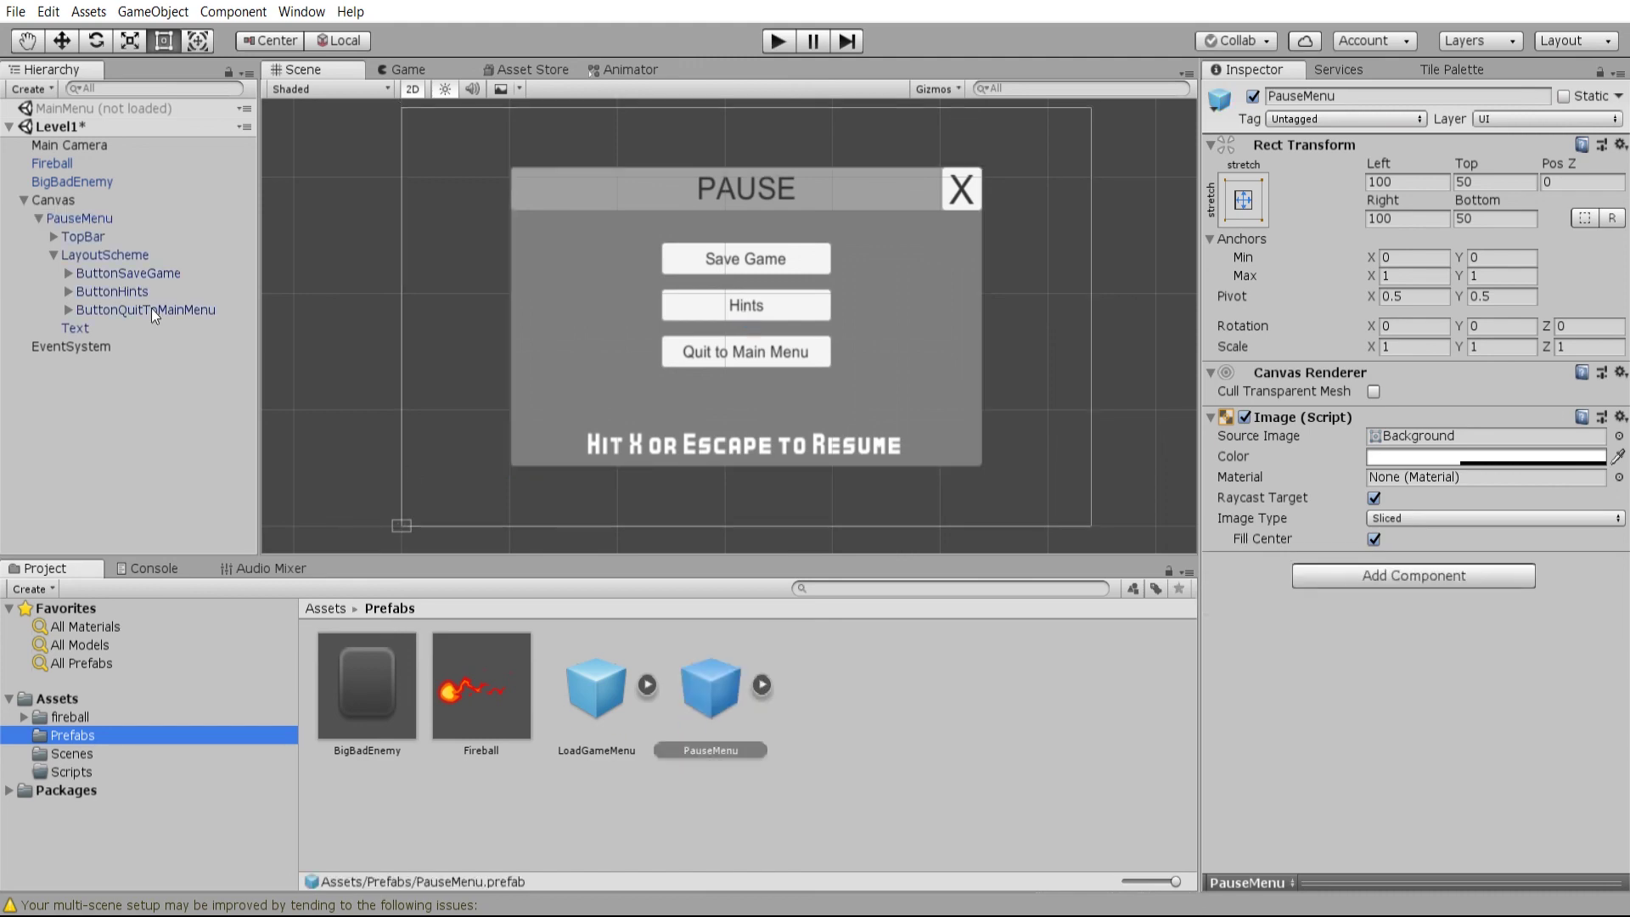
{"action": "key", "text": "Delete"}
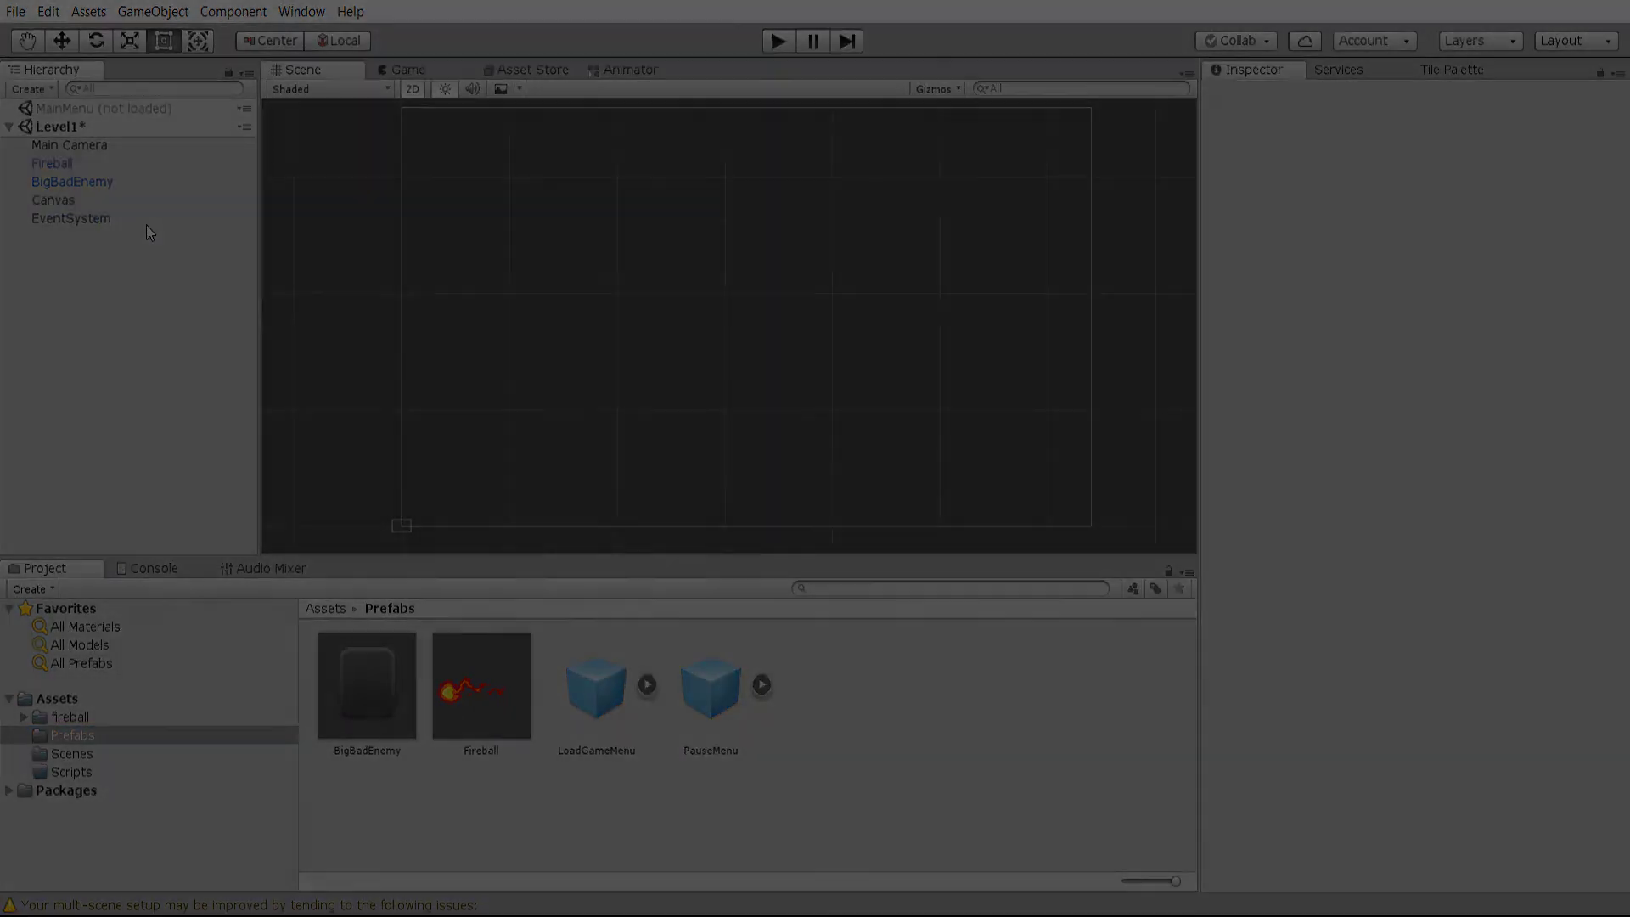